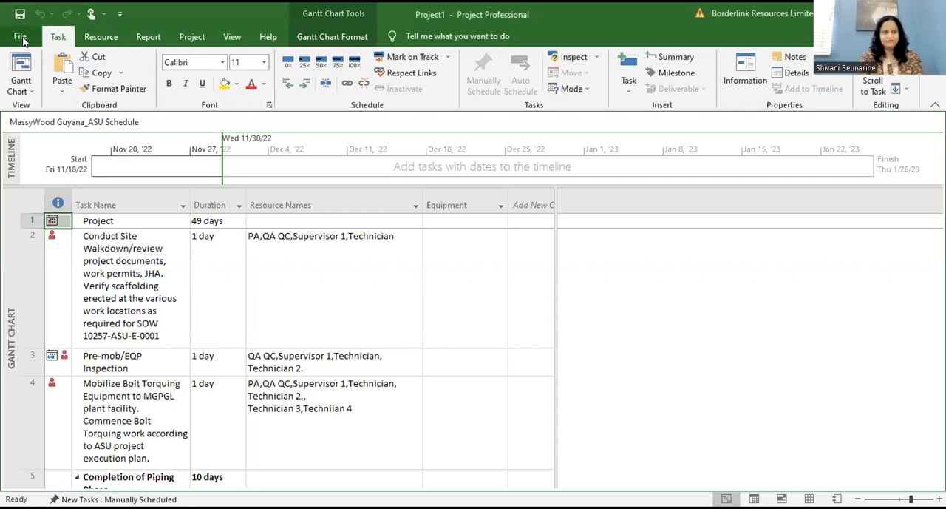
# Step: Create a new blank project
pyautogui.click(23, 42)
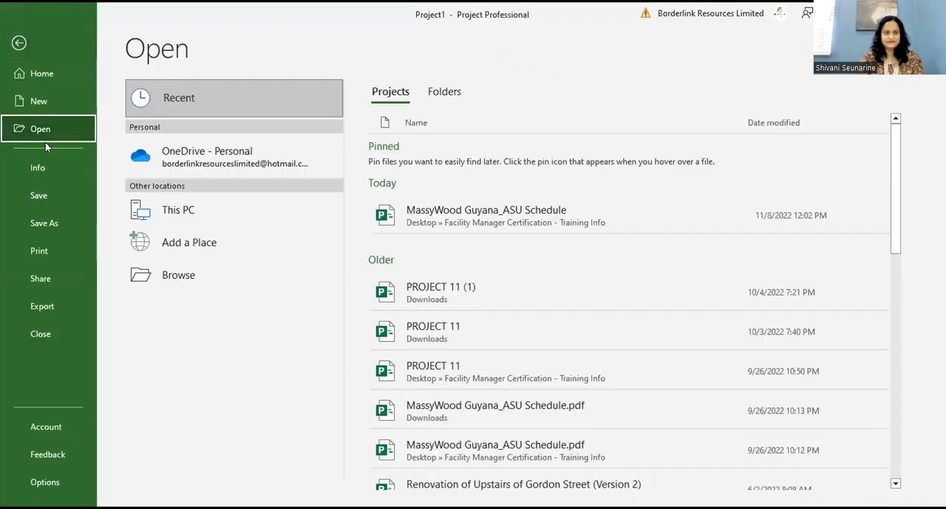
pyautogui.click(34, 99)
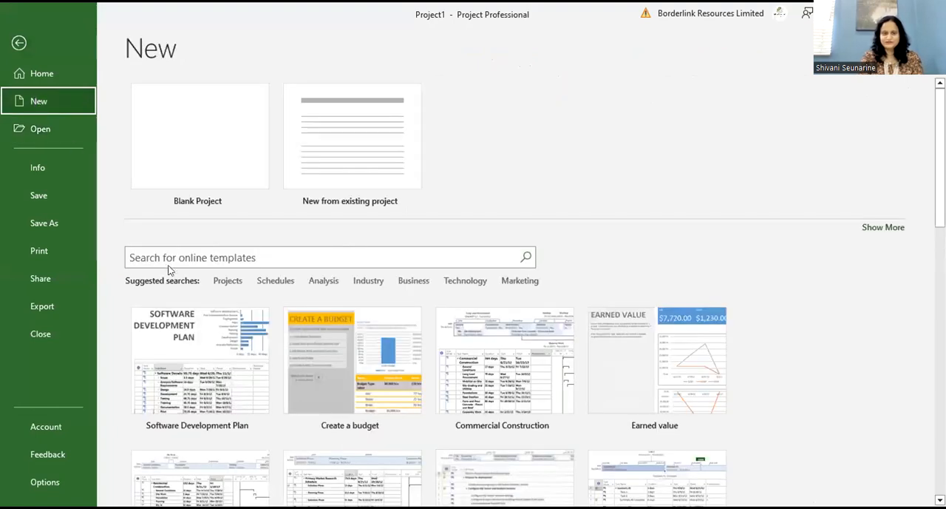
pyautogui.click(200, 145)
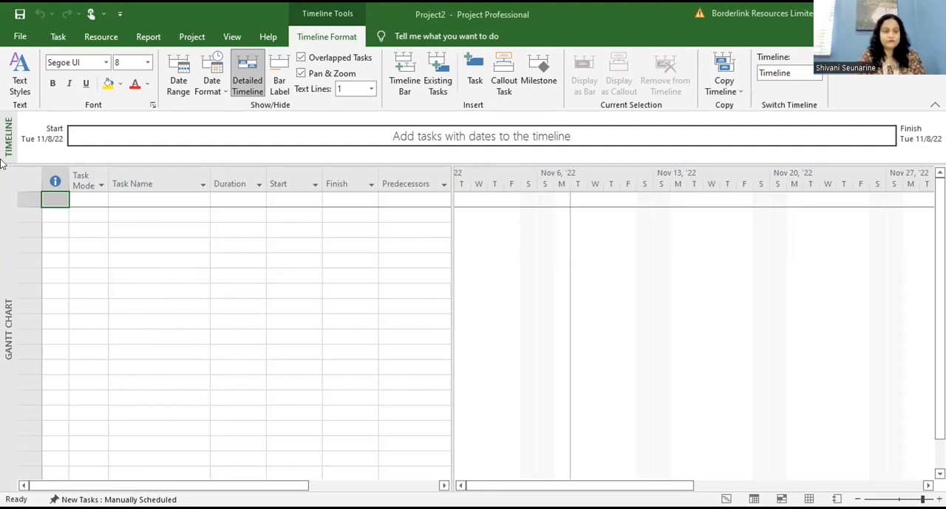
pyautogui.click(21, 37)
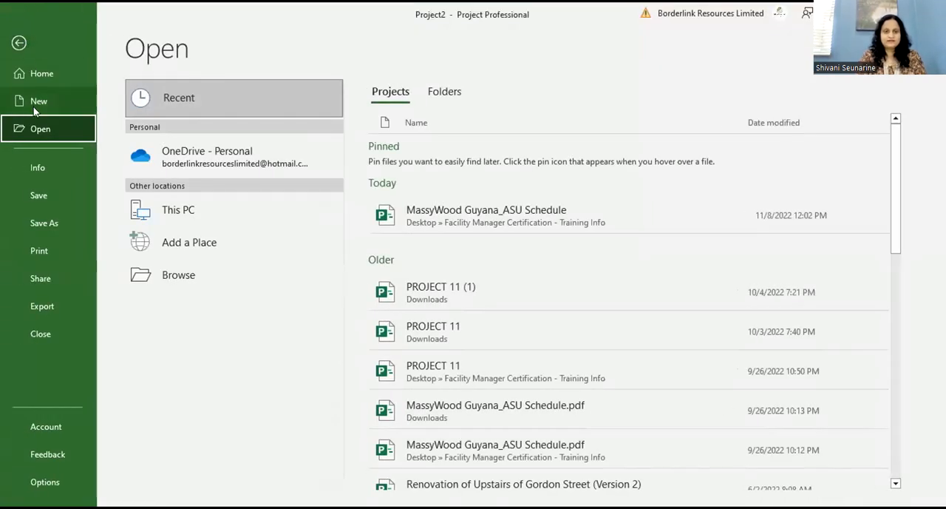
pyautogui.click(20, 44)
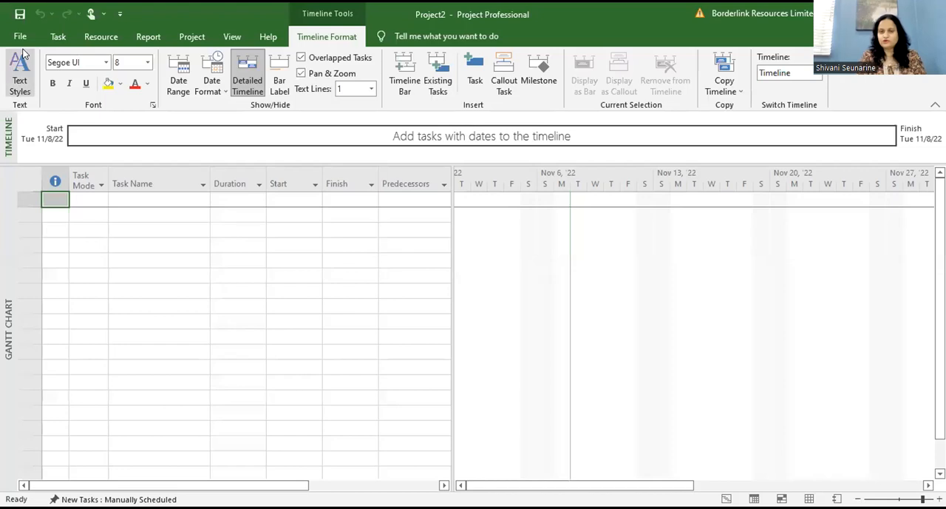
pyautogui.click(139, 208)
pyautogui.click(139, 201)
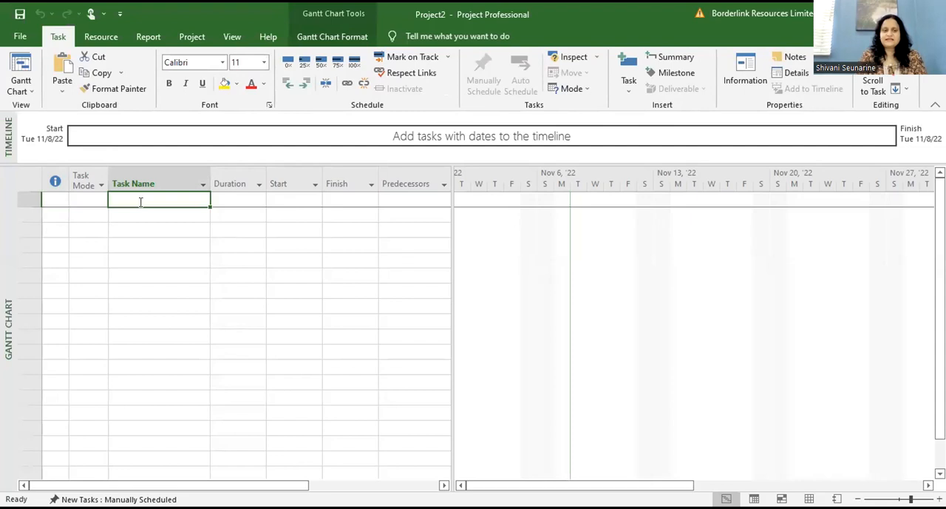
pyautogui.click(230, 198)
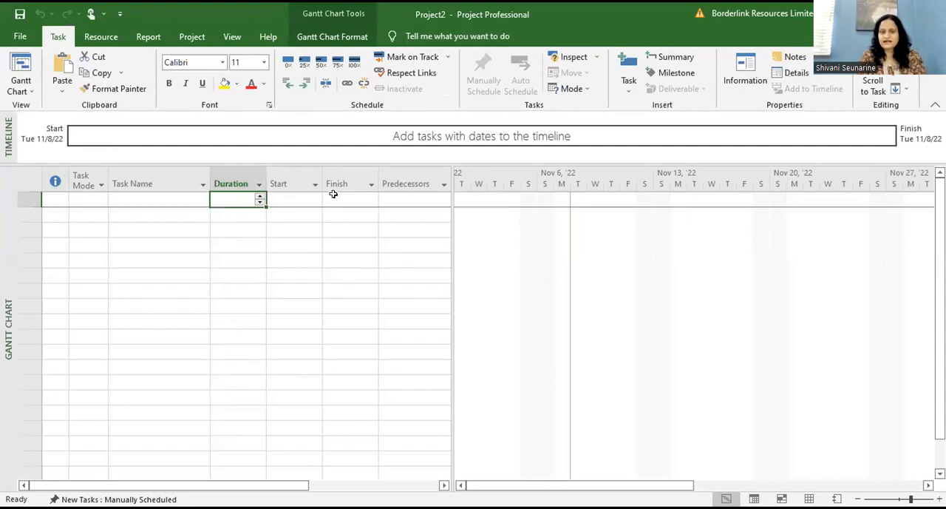
pyautogui.click(471, 443)
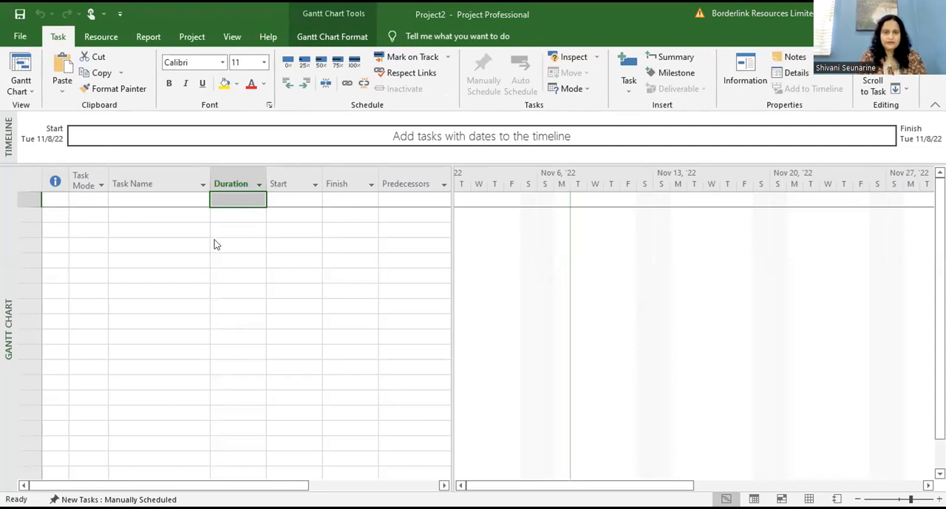
pyautogui.click(156, 199)
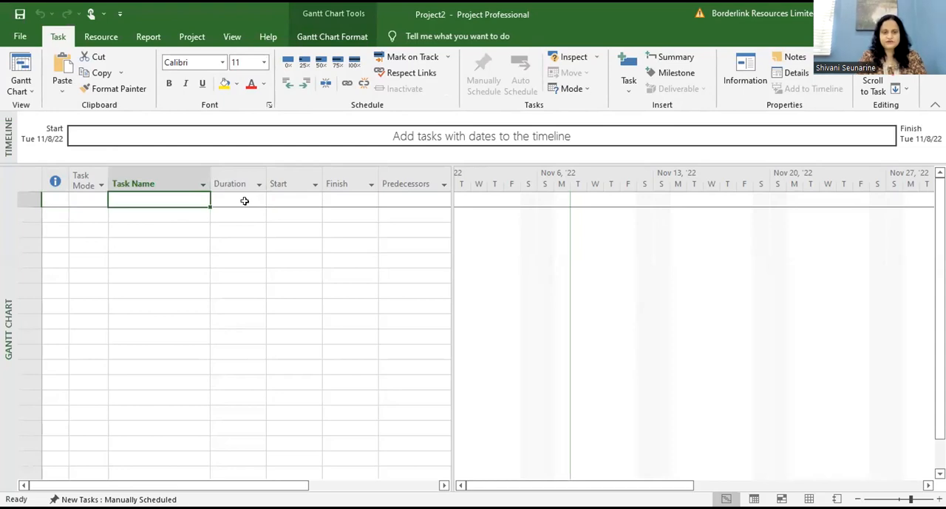
pyautogui.click(247, 199)
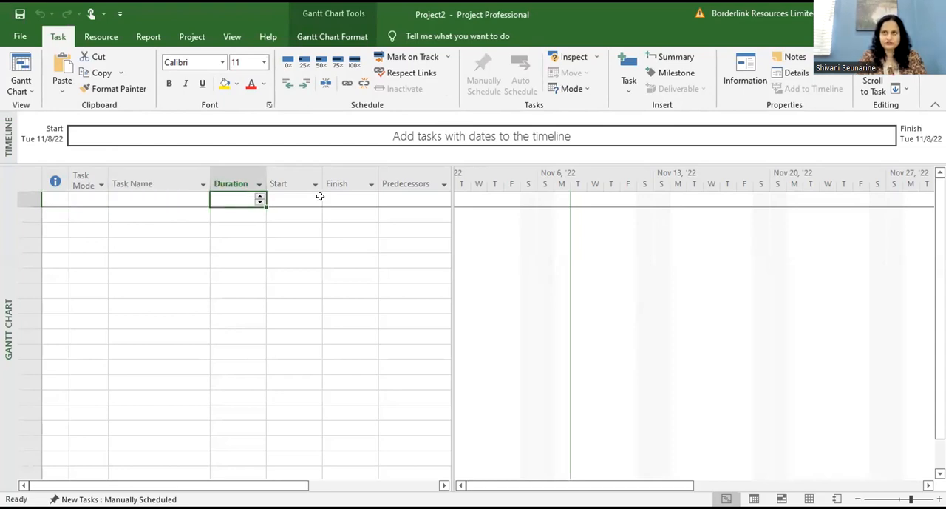
# Step: Enter the task names Del 1, Task 1 and Task 2 in the first three rows of the task table
pyautogui.click(198, 201)
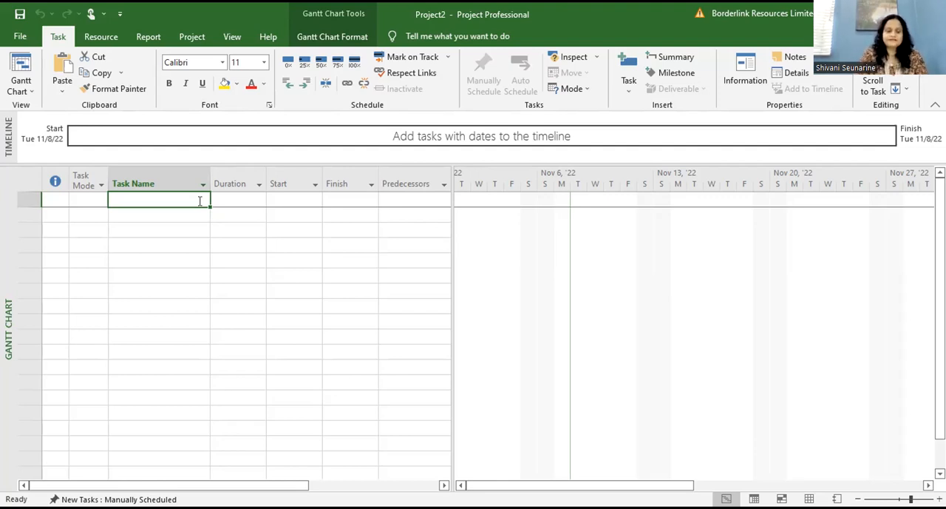
pyautogui.write('Del 1')
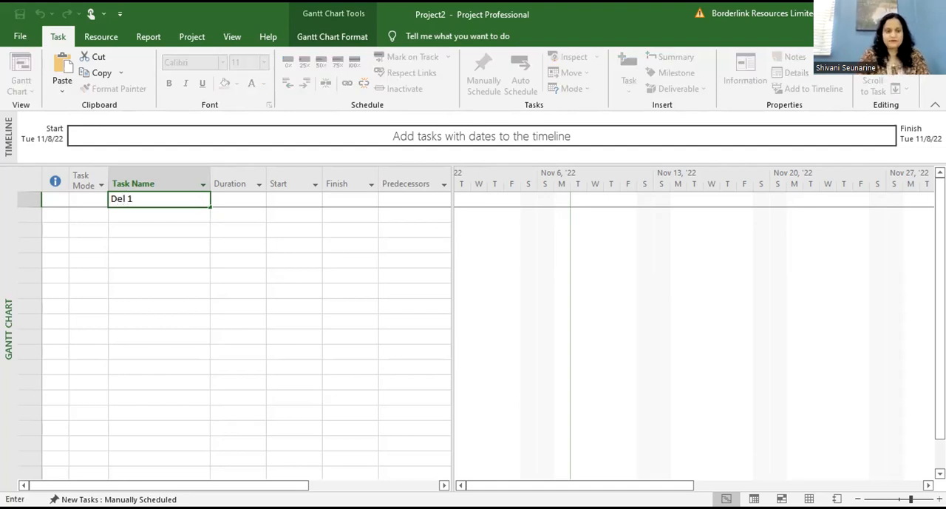
pyautogui.press('Return')
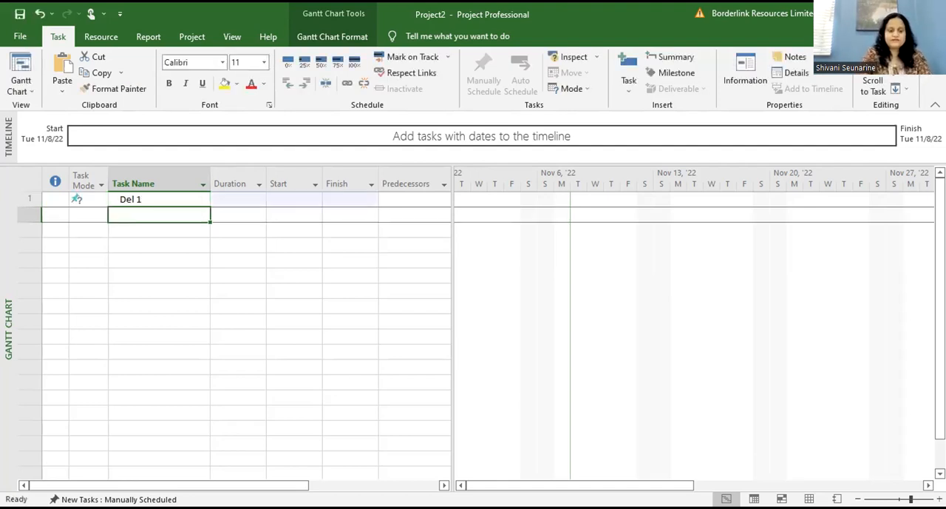
pyautogui.write('Task 1')
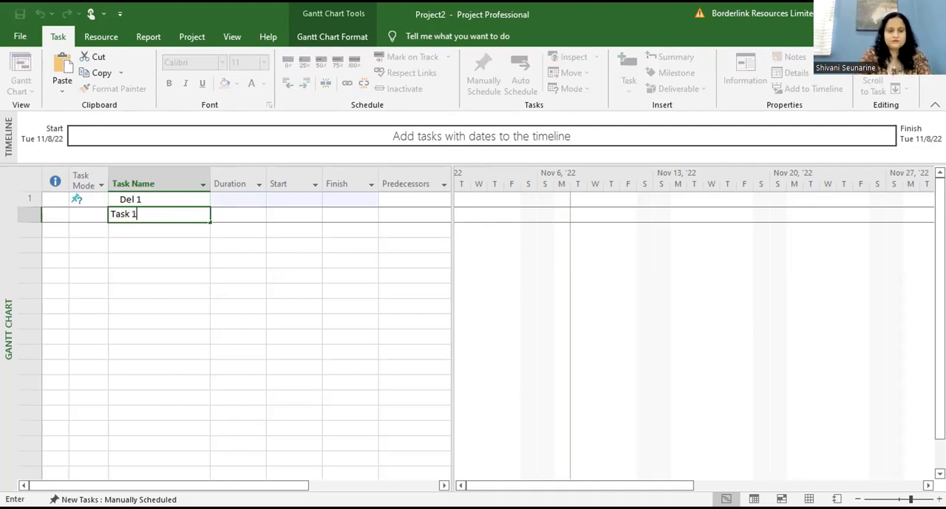
pyautogui.press('Return')
pyautogui.write('Task 2')
pyautogui.press('Return')
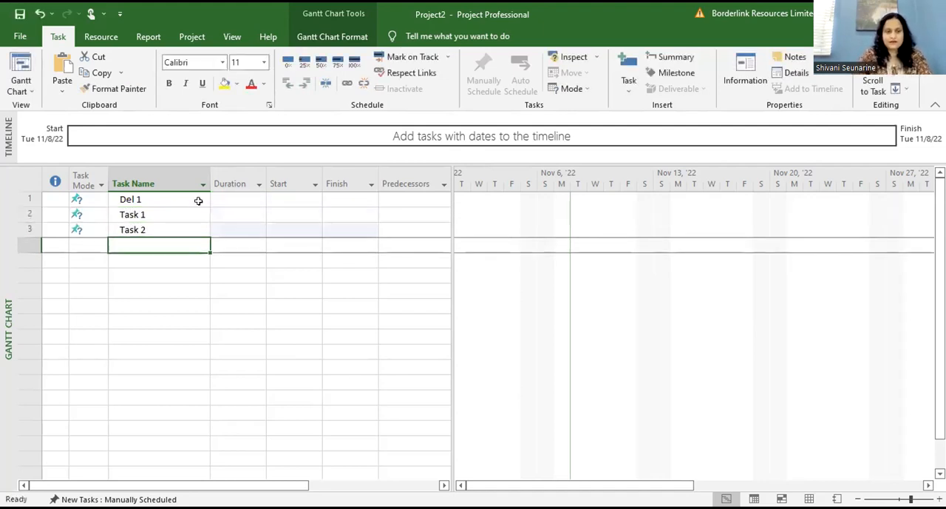
# Step: Add Del 2, Task 3 and Task 4 as the next three task names below Task 2
pyautogui.write('Del ')
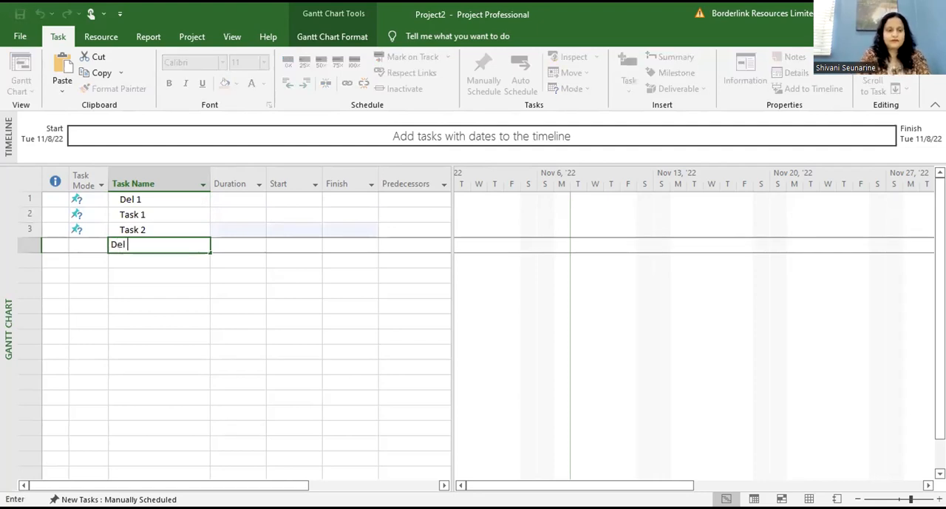
pyautogui.write('2')
pyautogui.press('Return')
pyautogui.write('T')
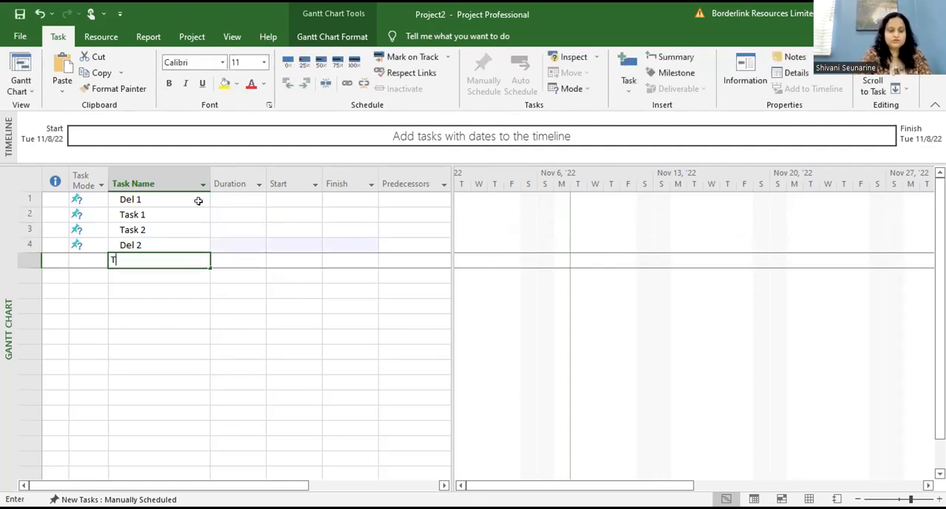
pyautogui.write('ask')
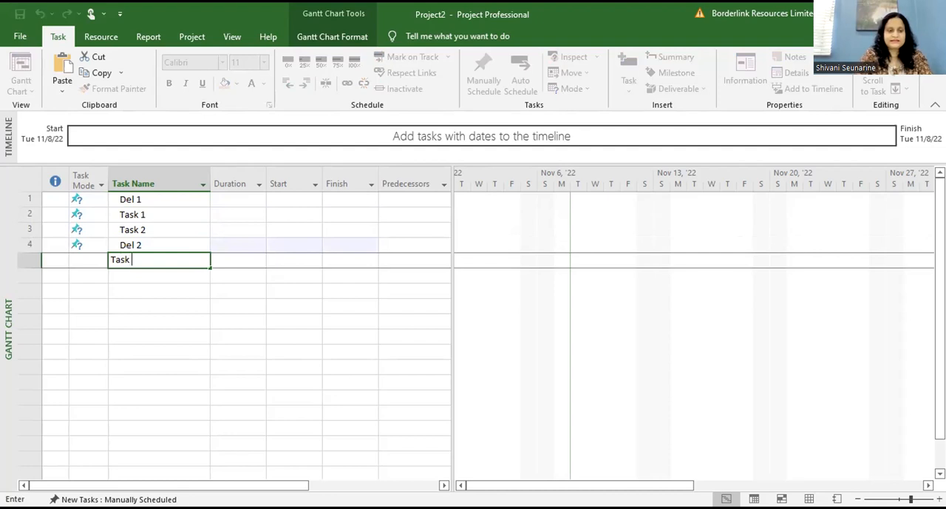
pyautogui.write(' 3')
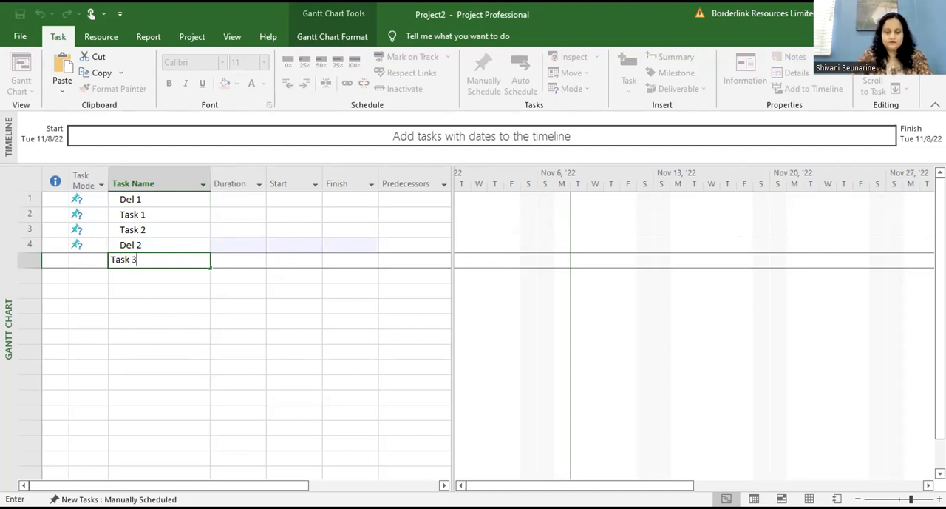
pyautogui.press('Return')
pyautogui.write('Task 4')
pyautogui.press('Return')
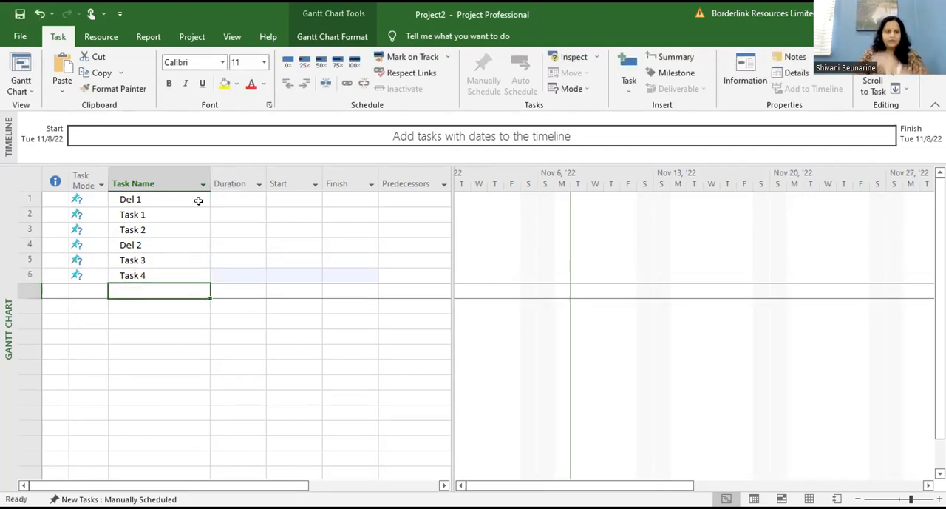
pyautogui.click(198, 200)
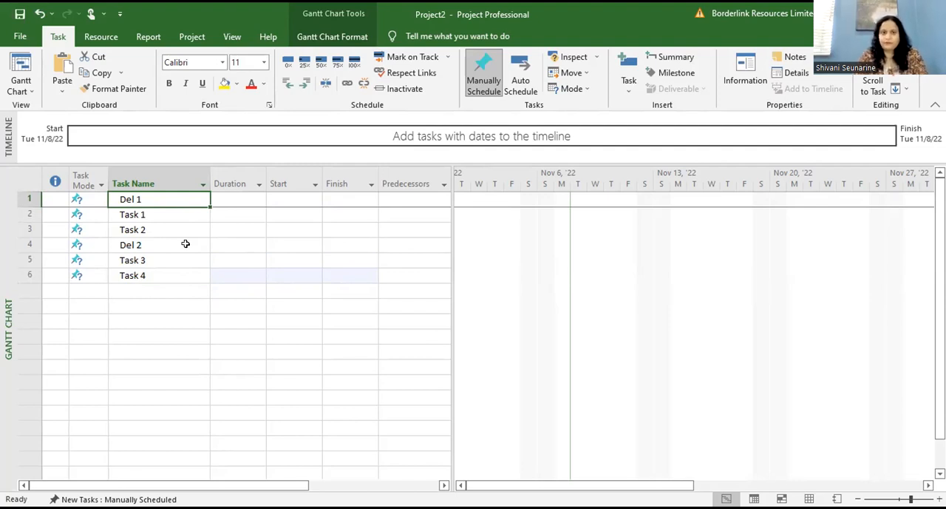
pyautogui.click(180, 304)
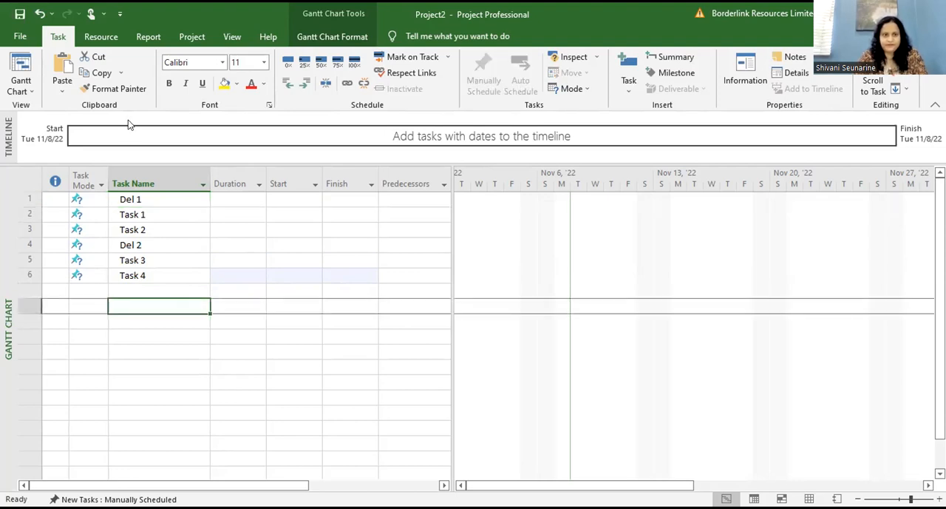
pyautogui.click(138, 200)
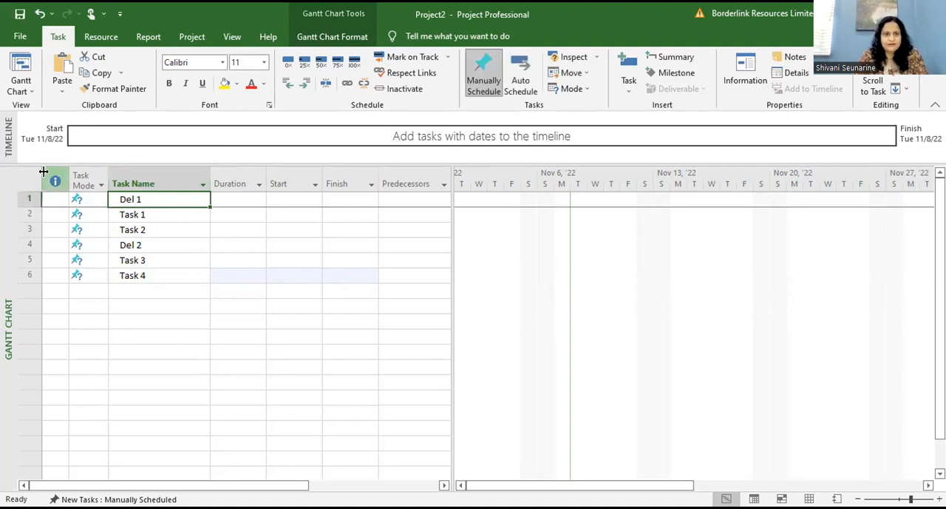
# Step: Set the project's start date to Wed 11/9/2022 in the project information
pyautogui.click(192, 37)
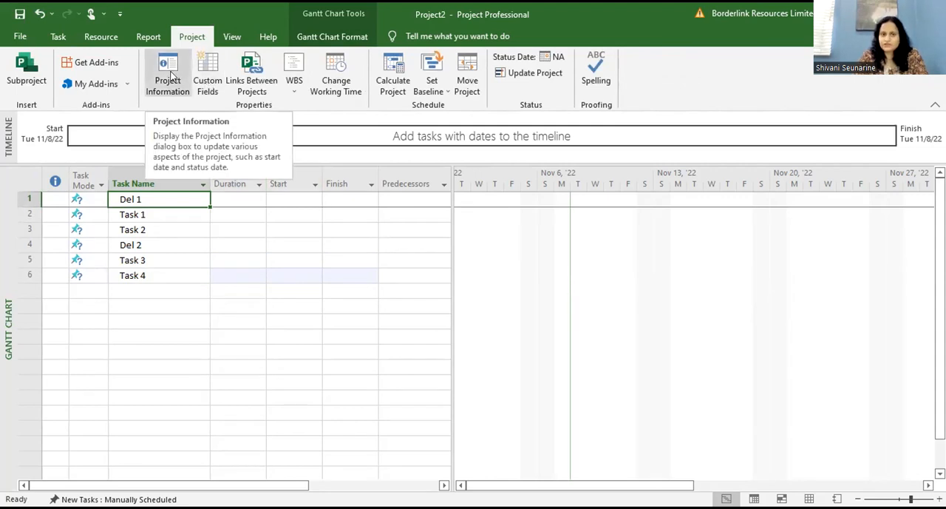
pyautogui.click(168, 74)
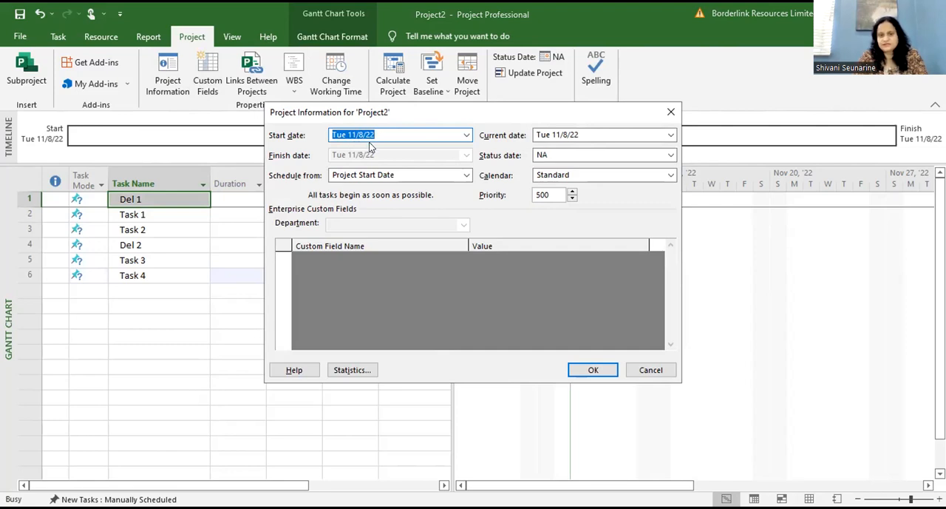
pyautogui.click(468, 135)
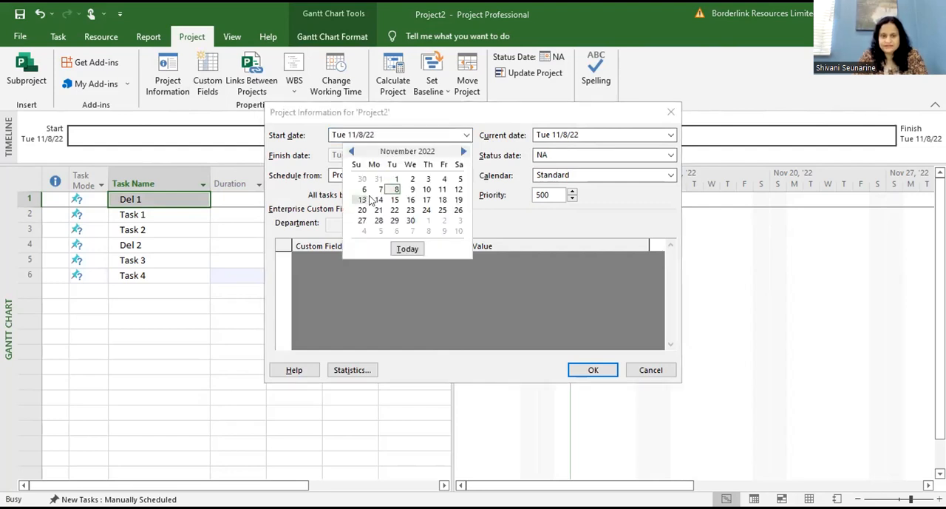
pyautogui.click(413, 190)
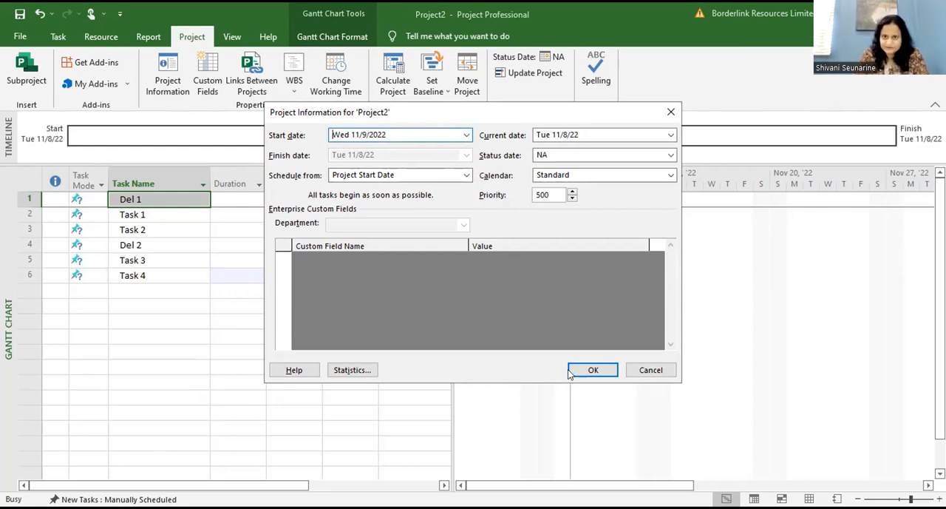
pyautogui.click(571, 371)
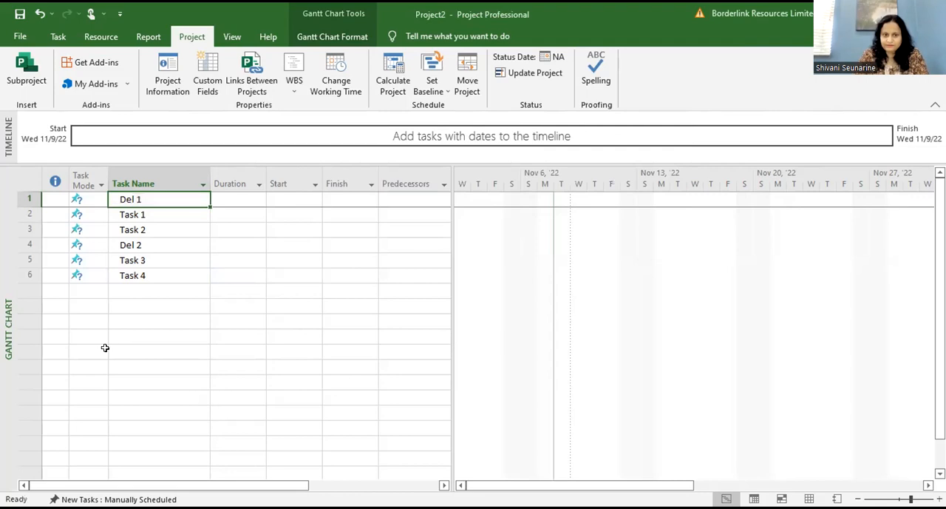
# Step: Switch all tasks in the table from manual scheduling to Auto Schedule
pyautogui.click(108, 349)
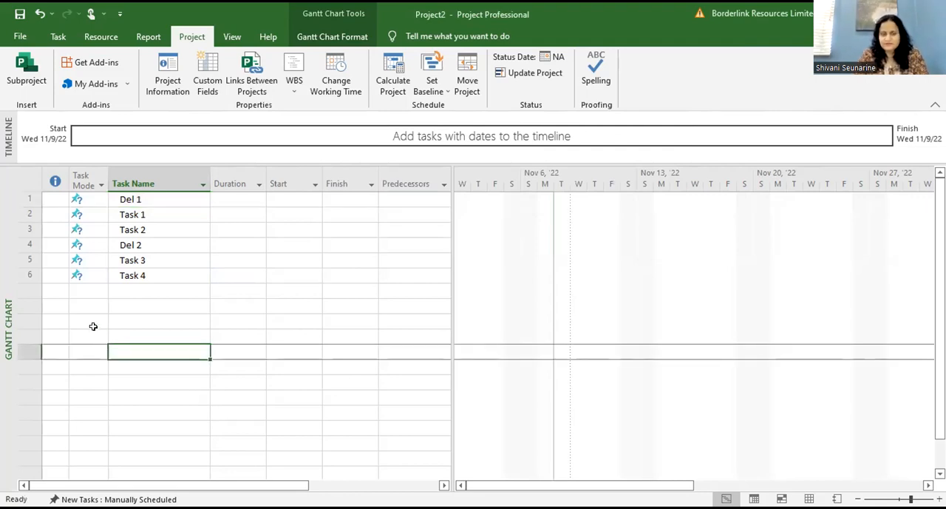
pyautogui.click(27, 174)
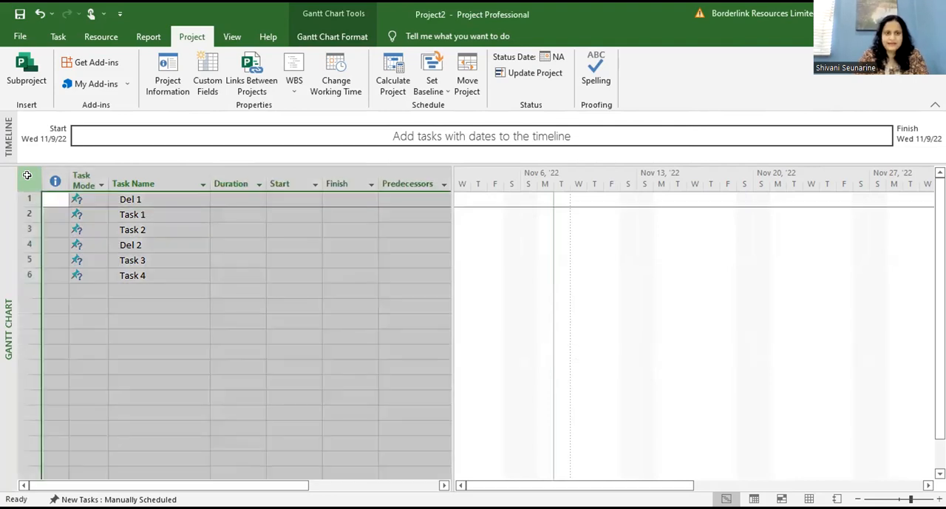
pyautogui.click(57, 37)
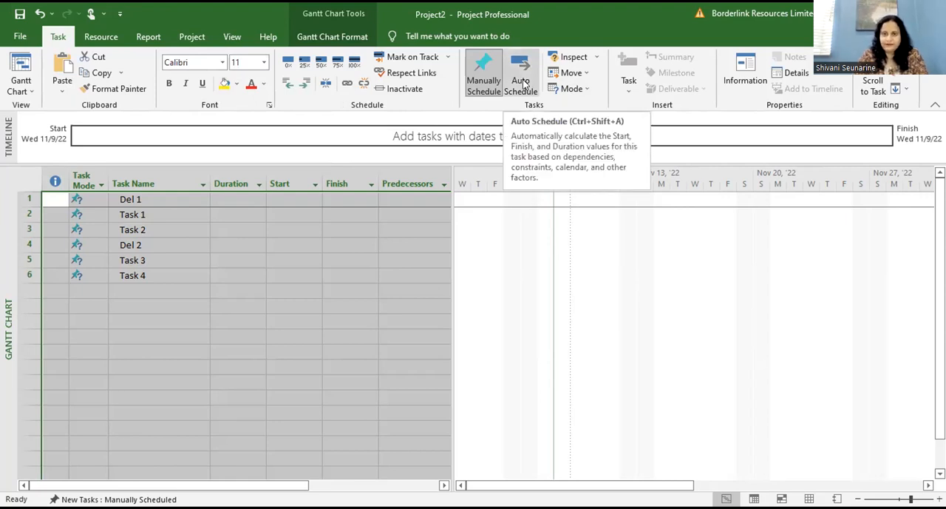
pyautogui.click(522, 83)
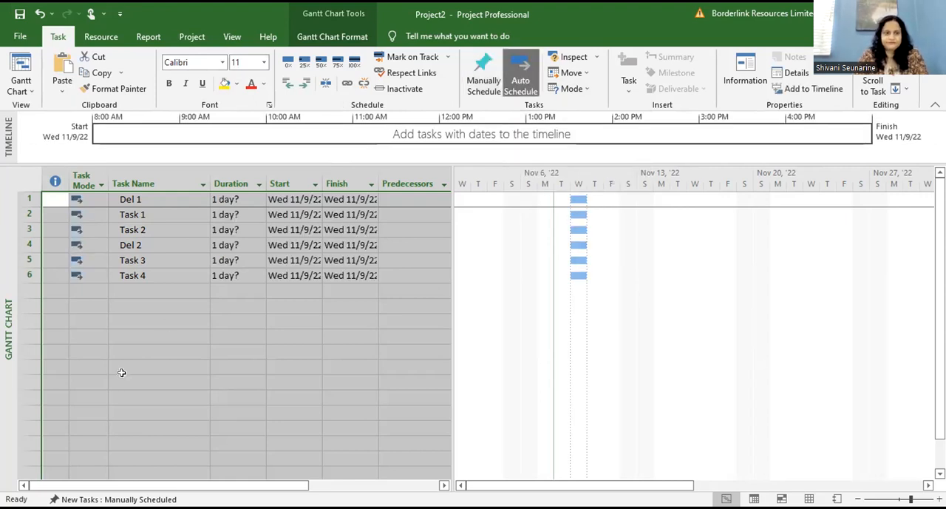
pyautogui.click(219, 443)
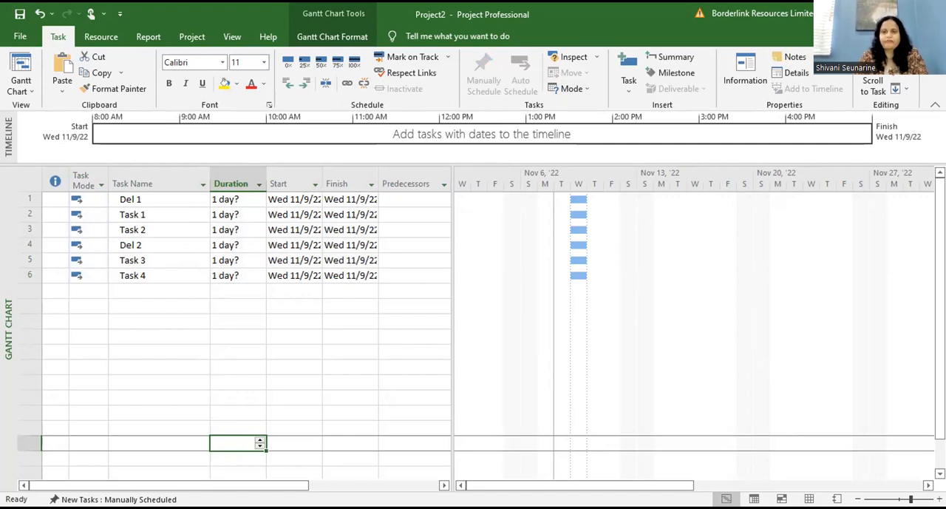
# Step: Set the duration of Task 1 to 4 days and of Task 2 to 5 days
pyautogui.click(240, 199)
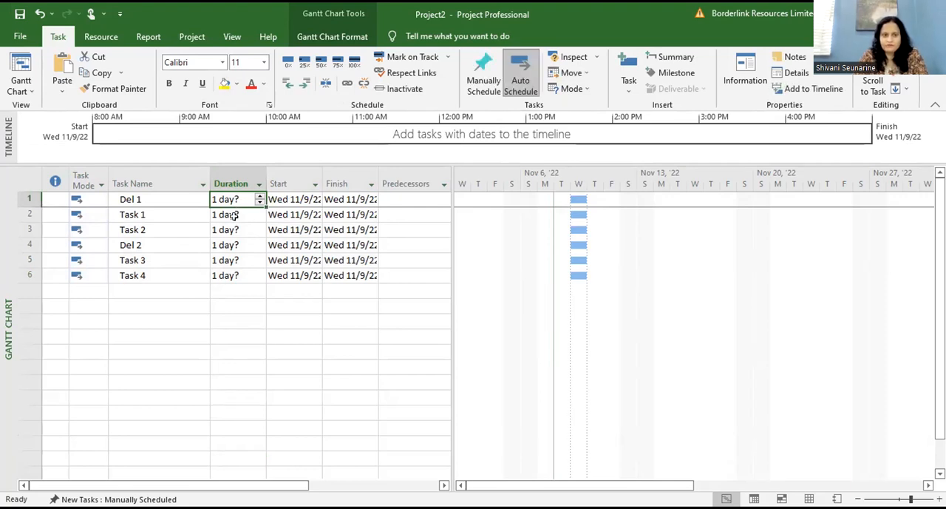
pyautogui.click(234, 214)
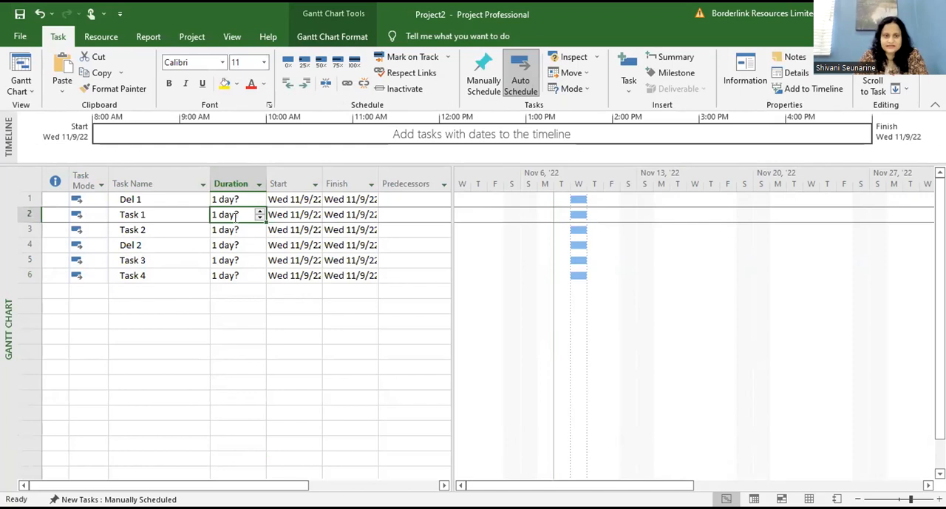
pyautogui.write('4')
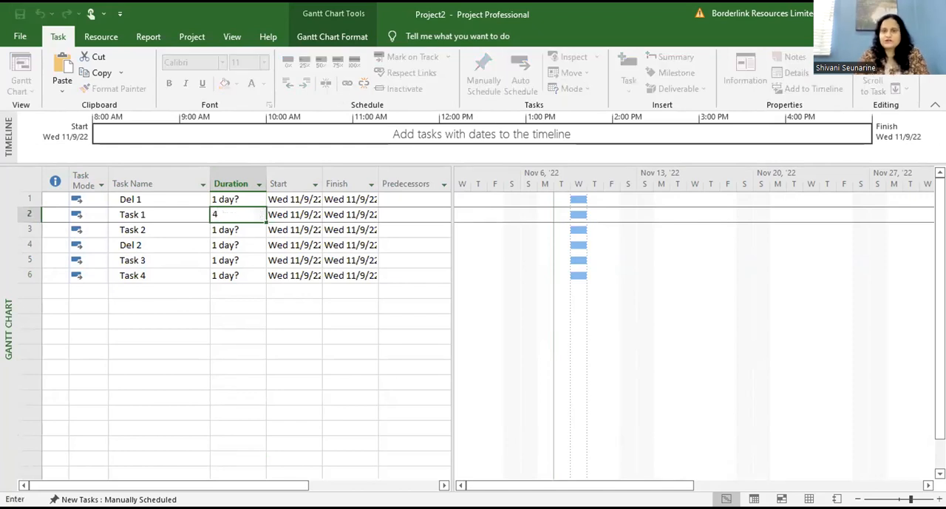
pyautogui.click(238, 237)
pyautogui.click(237, 229)
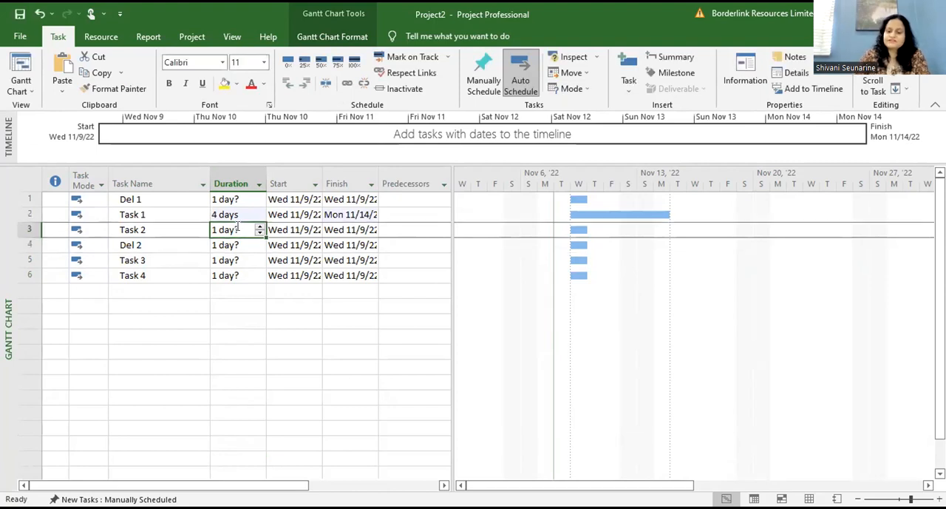
pyautogui.write('5')
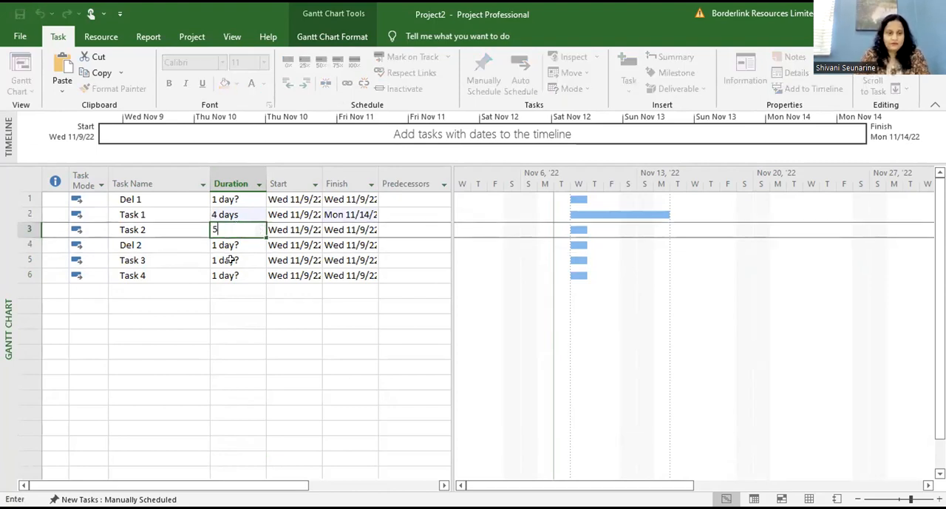
# Step: Set the duration of Task 3 to 6 days and of Task 4 to 7 days
pyautogui.click(233, 259)
pyautogui.write('6')
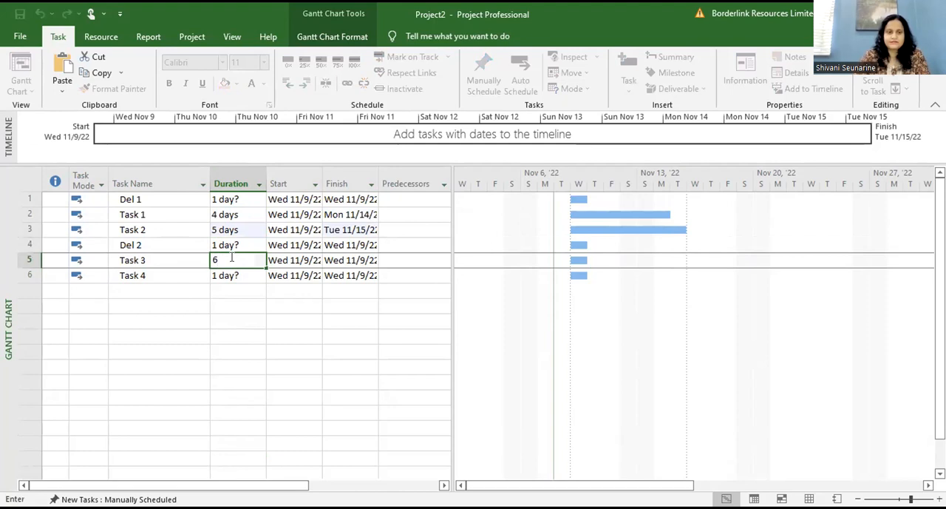
pyautogui.click(232, 274)
pyautogui.write('7')
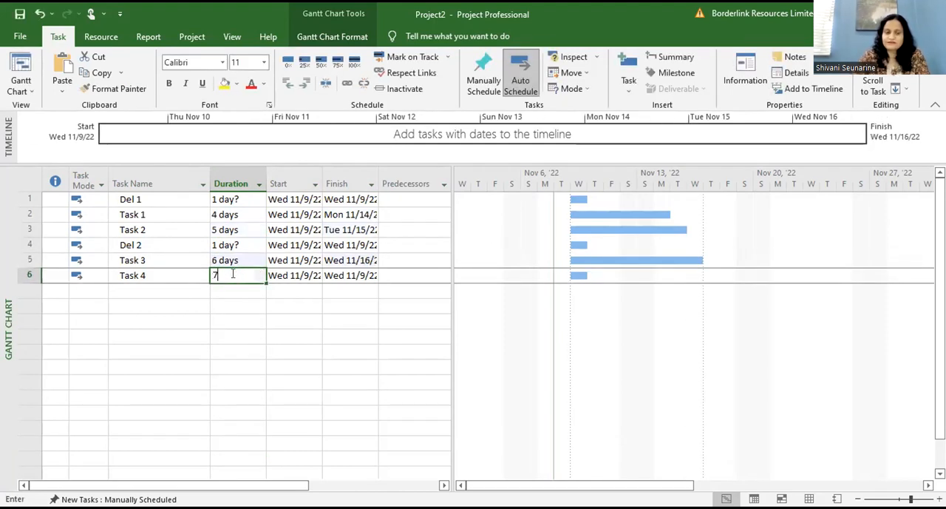
pyautogui.click(236, 366)
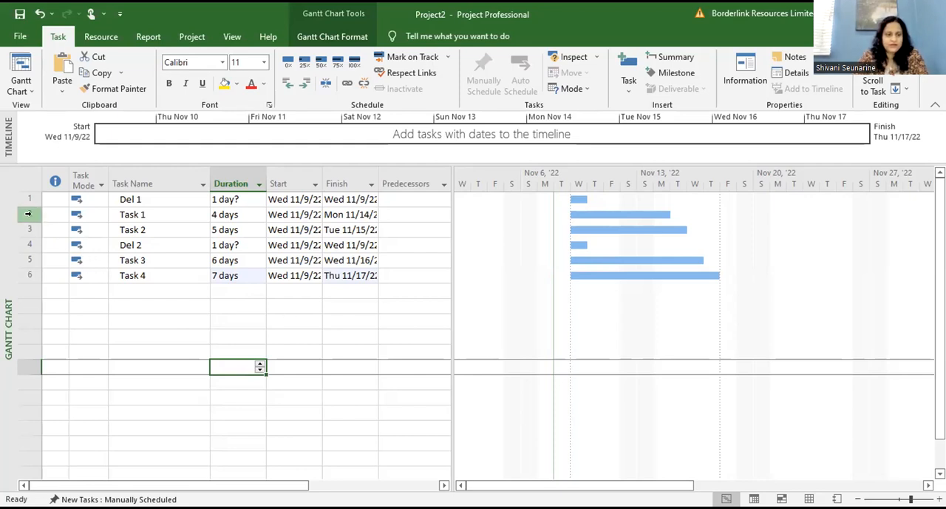
# Step: Indent Task 1 and Task 2 as subtasks of Del 1, and Task 3 and Task 4 as subtasks of Del 2
pyautogui.moveTo(28, 214); pyautogui.dragTo(28, 229)
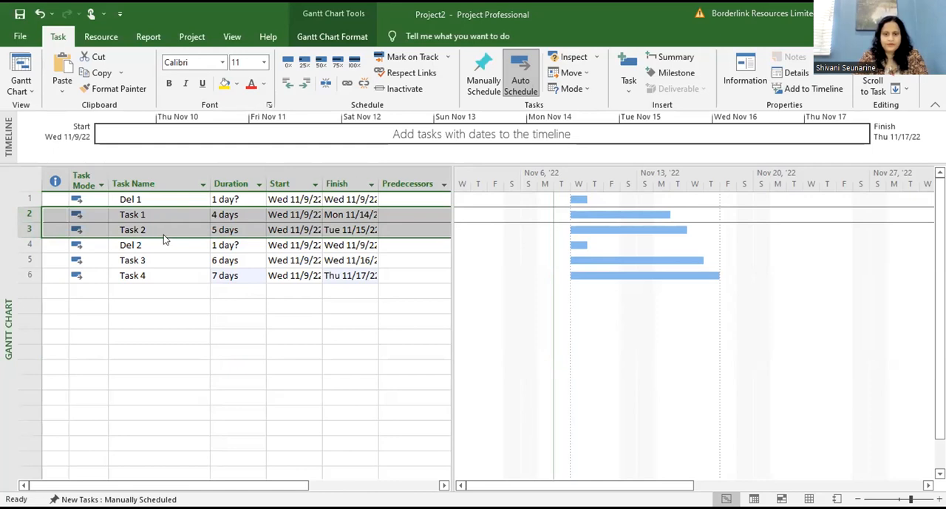
pyautogui.click(306, 84)
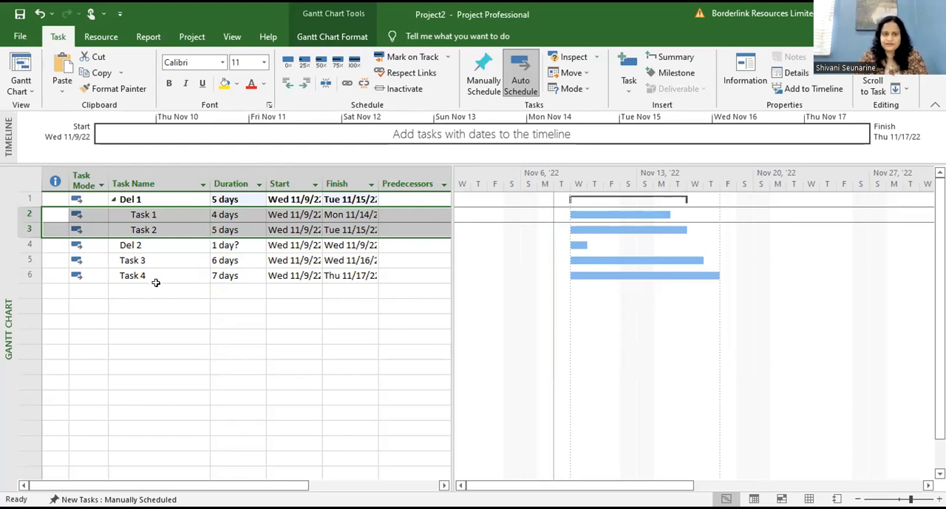
pyautogui.click(26, 259)
pyautogui.moveTo(26, 258); pyautogui.dragTo(29, 272)
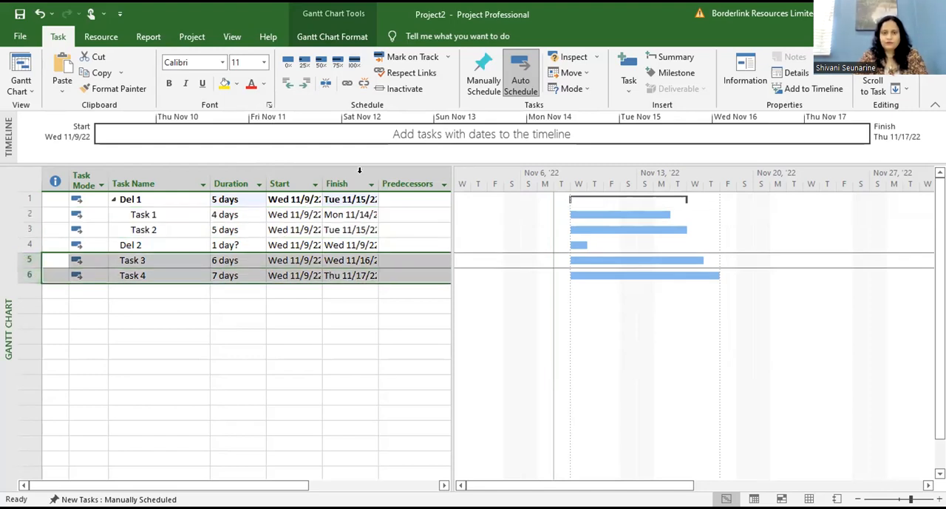
pyautogui.click(307, 83)
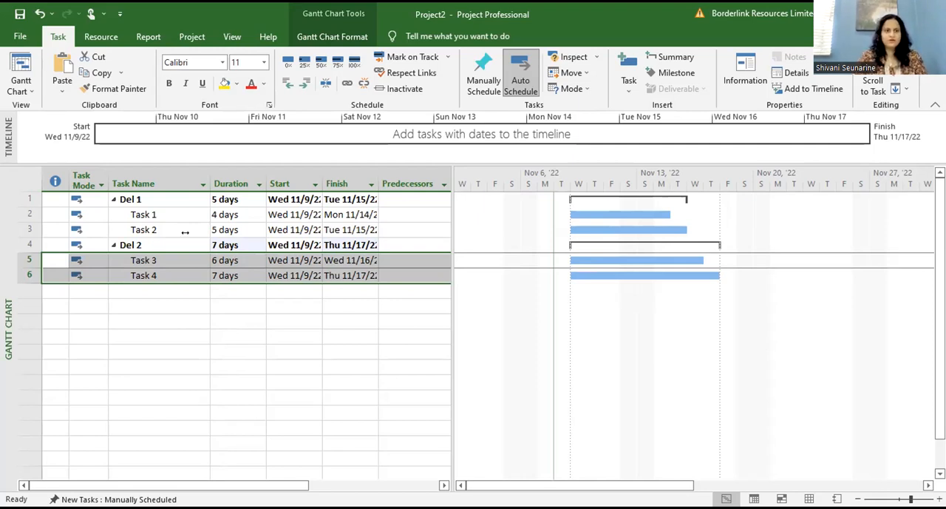
# Step: Link all tasks in the table in sequence so each starts when its predecessor finishes
pyautogui.click(25, 181)
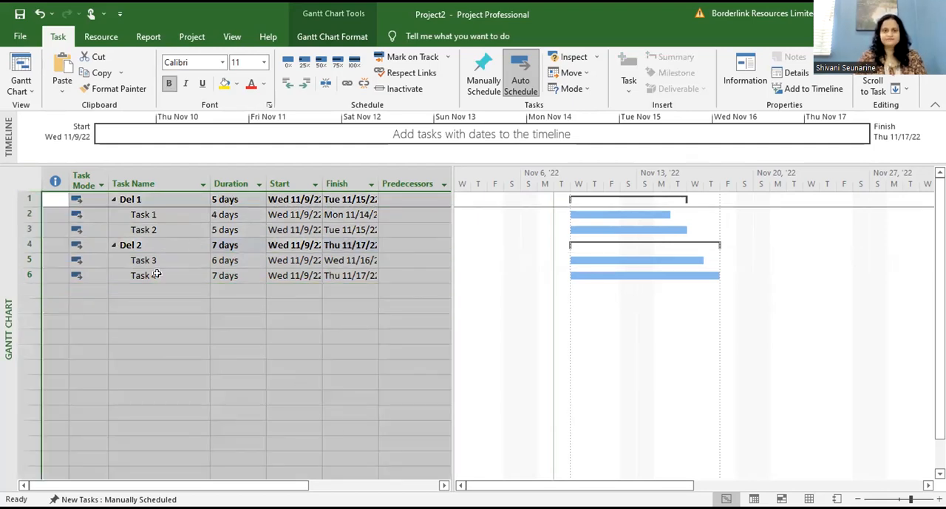
pyautogui.click(349, 85)
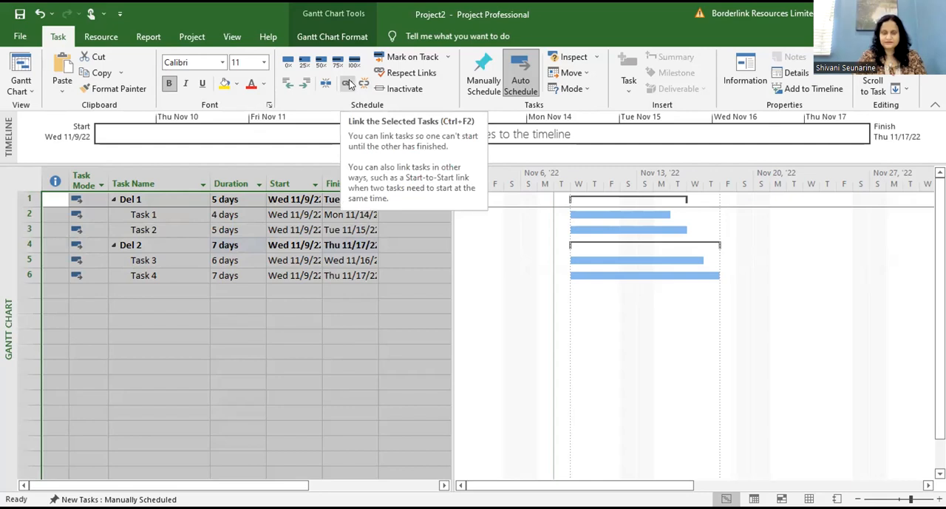
pyautogui.click(349, 85)
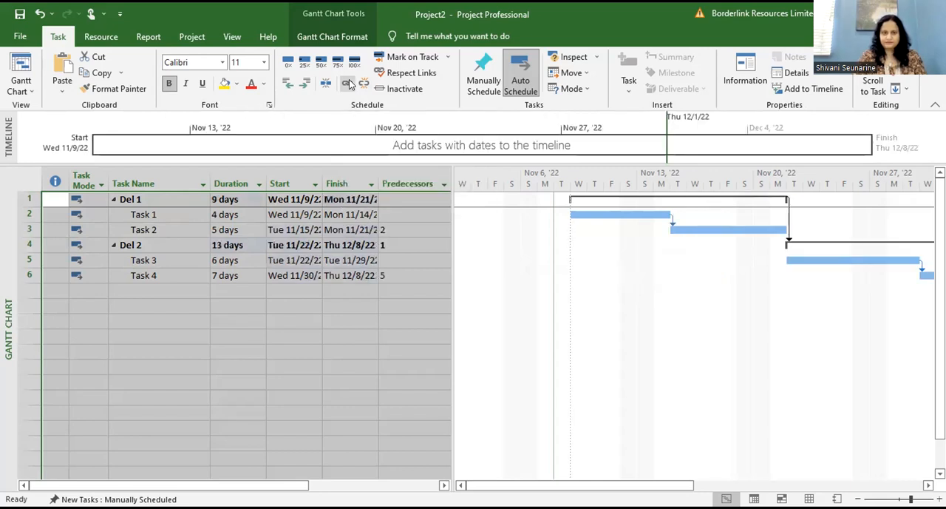
pyautogui.click(302, 376)
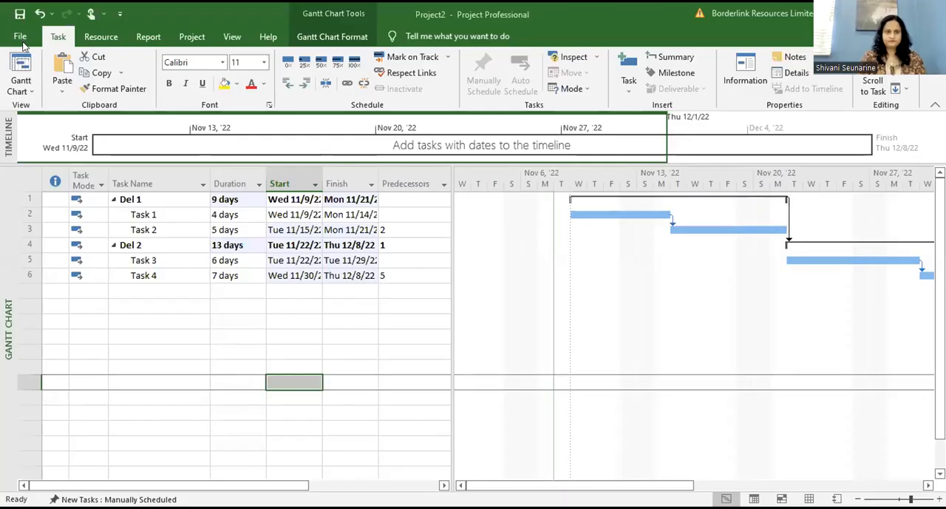
# Step: Create a new blank project and make its first task name cell active
pyautogui.click(20, 38)
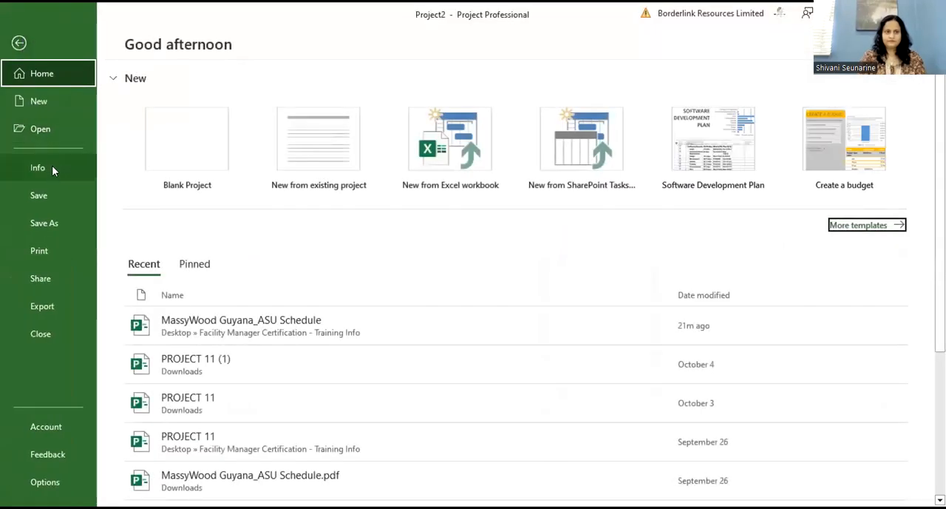
pyautogui.click(150, 164)
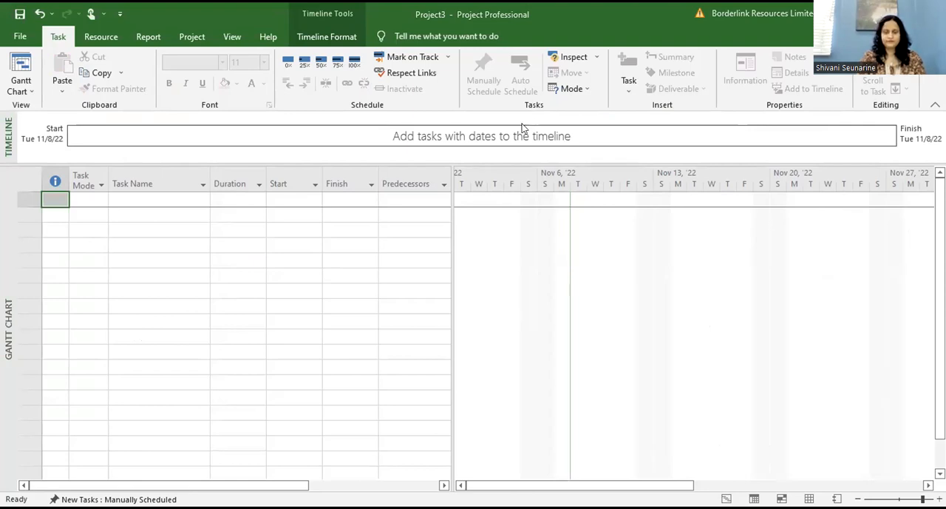
pyautogui.click(133, 200)
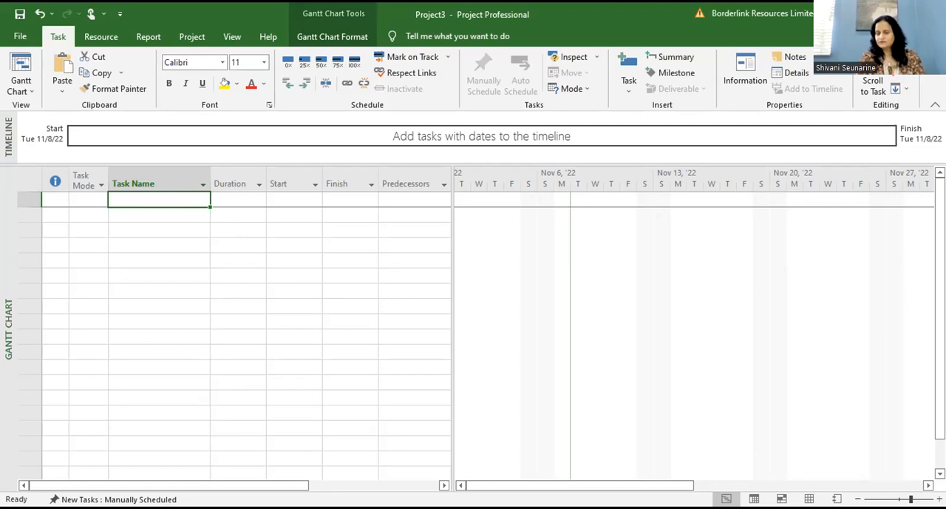
pyautogui.click(167, 201)
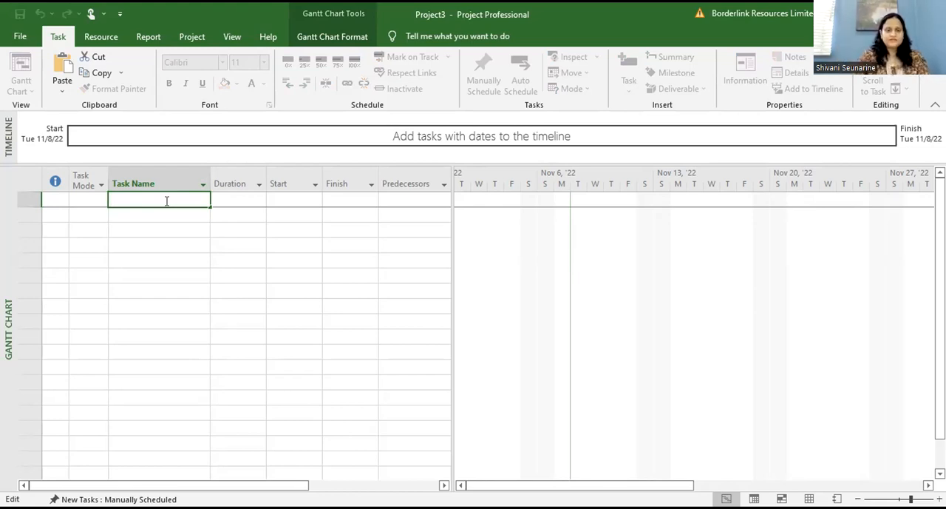
# Step: Set the new project's start date to Wed 11/9/2022 in the project information
pyautogui.click(190, 37)
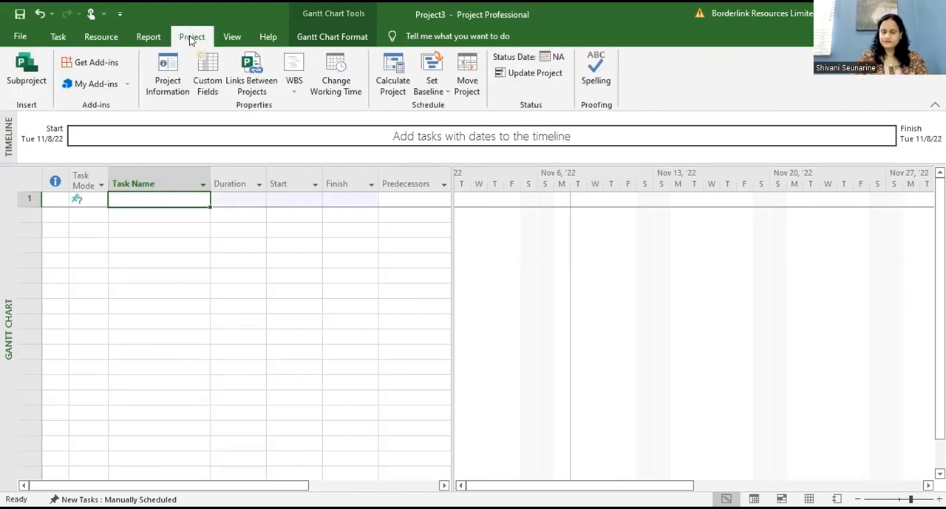
pyautogui.click(165, 72)
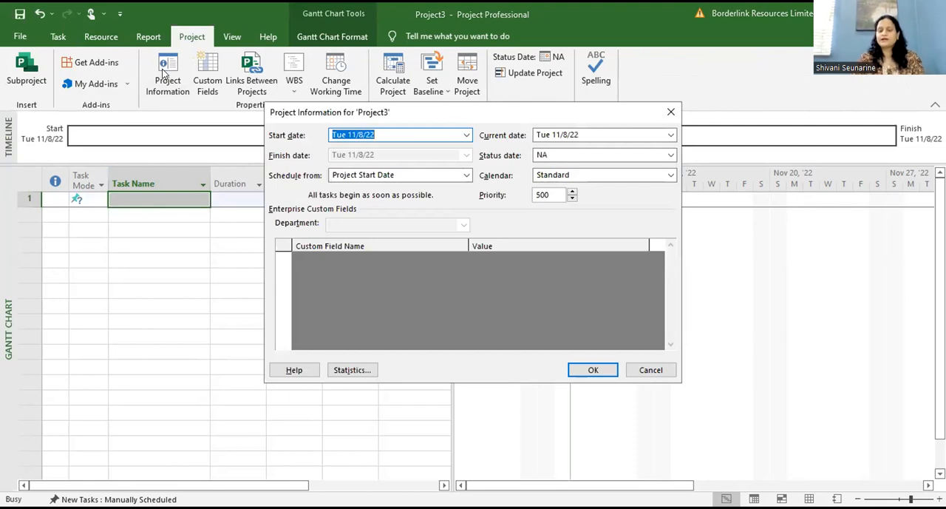
pyautogui.click(466, 135)
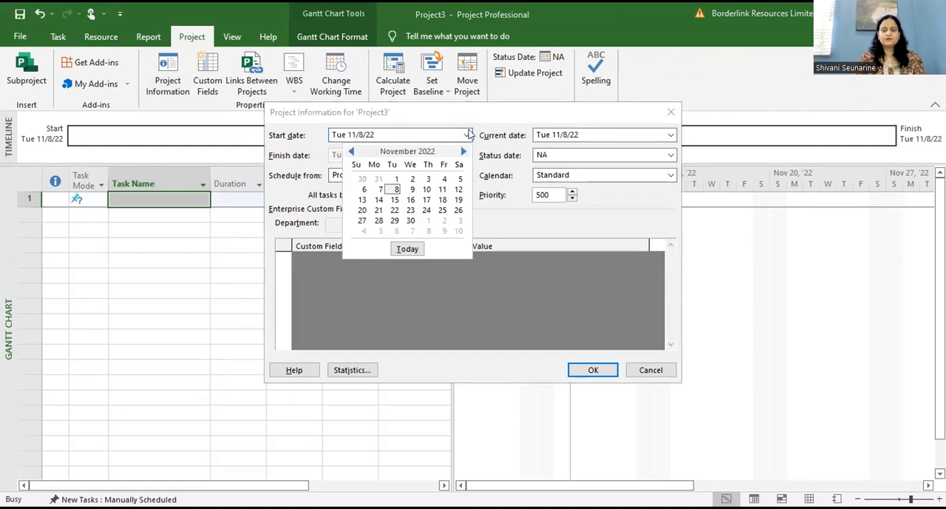
pyautogui.click(412, 189)
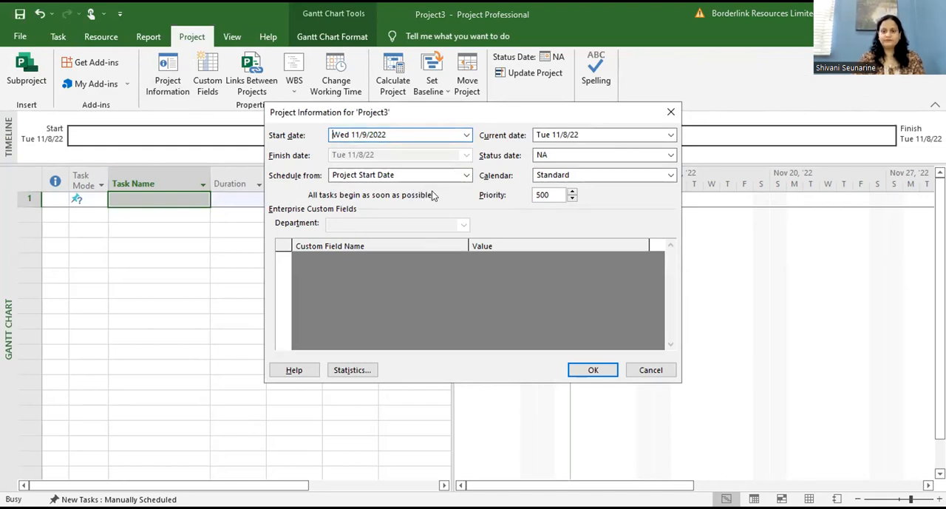
pyautogui.click(596, 369)
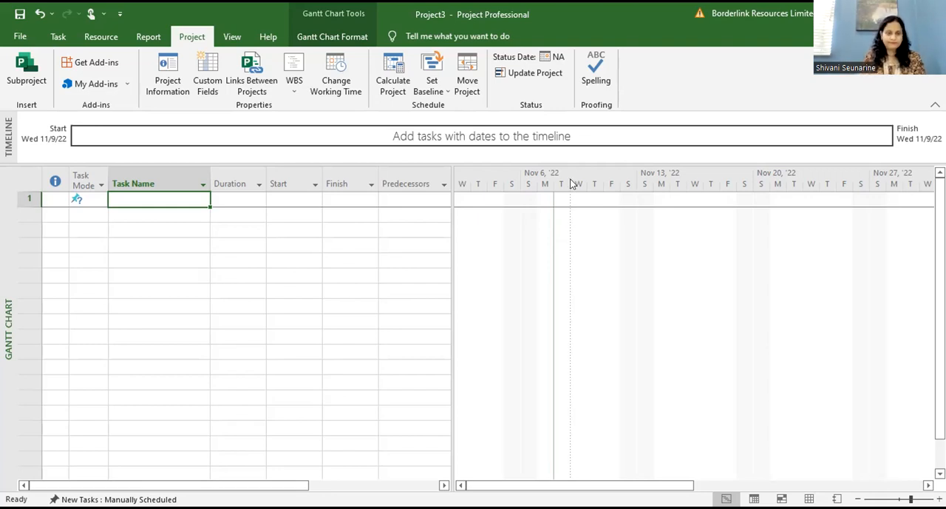
# Step: Enter Del 1, Task 1 and Task2 as the first three task names of the new project
pyautogui.click(176, 199)
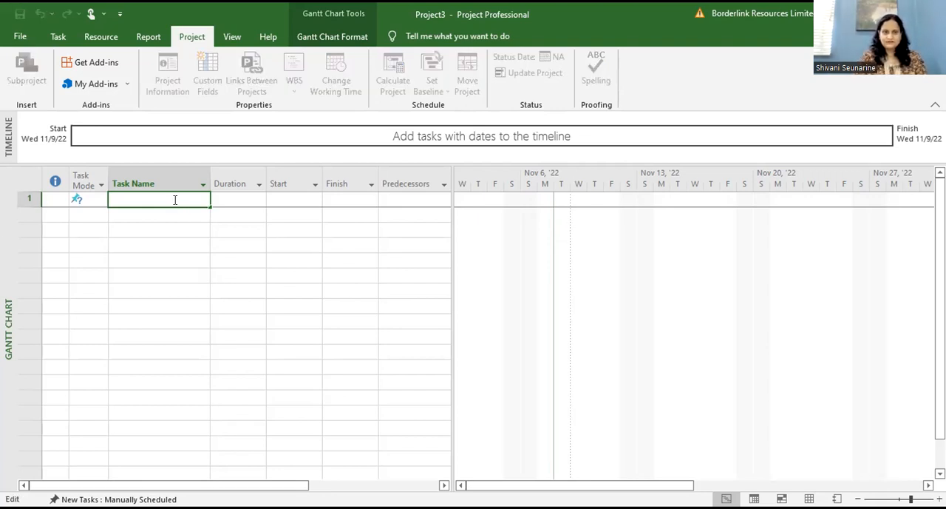
pyautogui.click(159, 255)
pyautogui.click(148, 200)
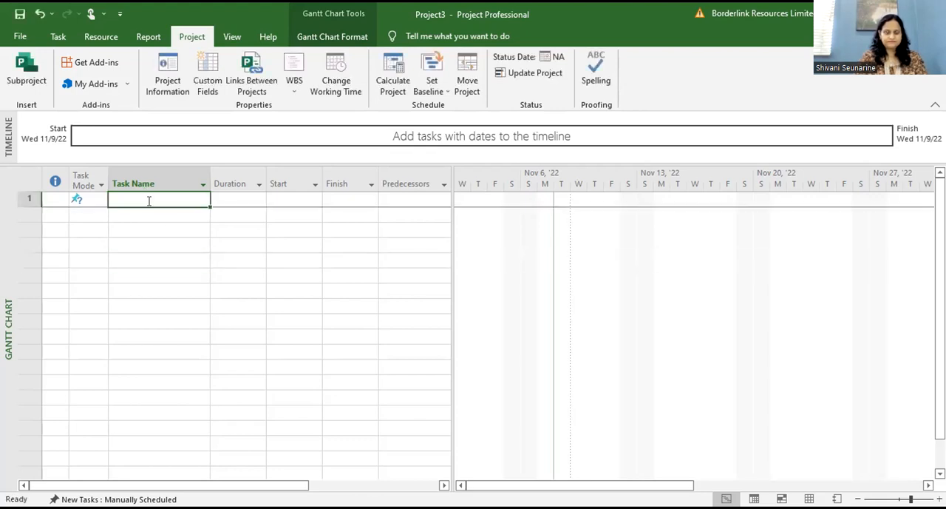
pyautogui.write('Del 1')
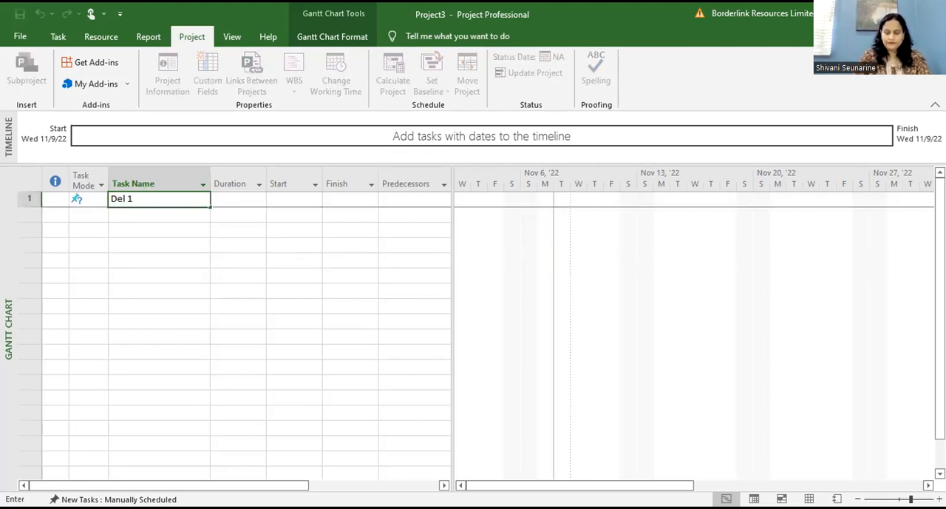
pyautogui.press('Return')
pyautogui.write('Task 1')
pyautogui.press('Return')
pyautogui.write('Task2')
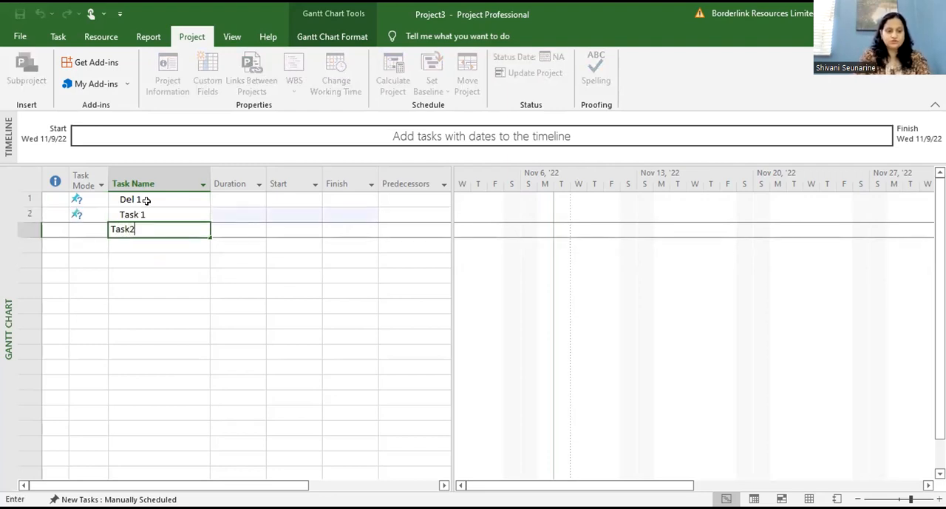
pyautogui.press('Return')
# Step: Add Del 2, Task 1 and Task 2 as the next three task names below Task2
pyautogui.write('Del 2')
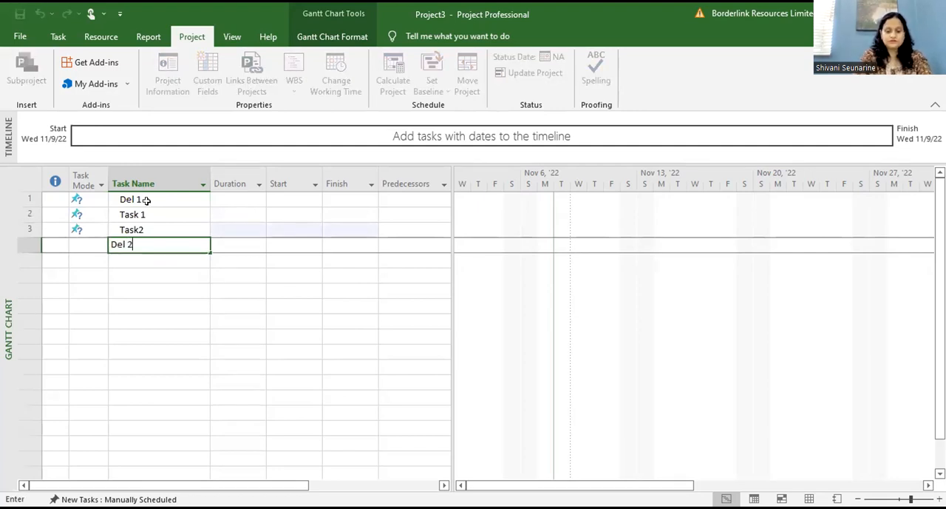
pyautogui.press('Return')
pyautogui.write('Task 1')
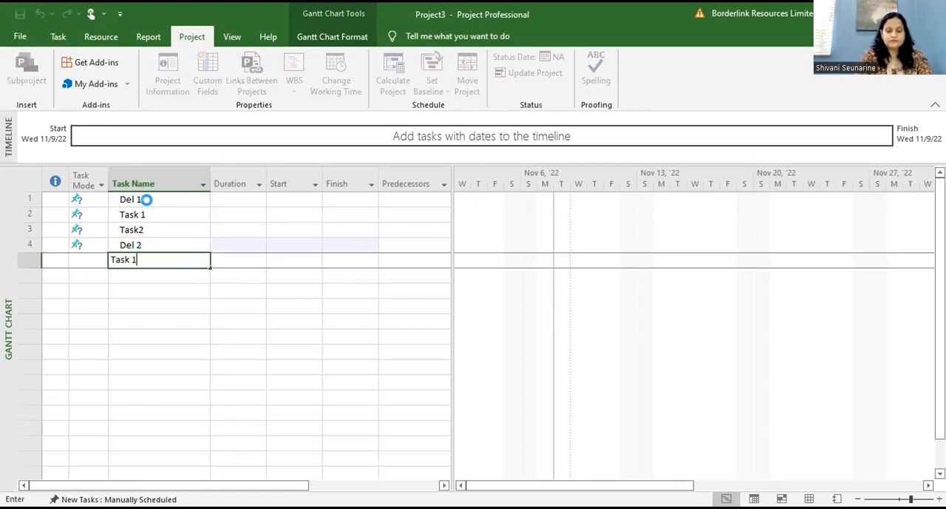
pyautogui.press('Return')
pyautogui.write('Tas')
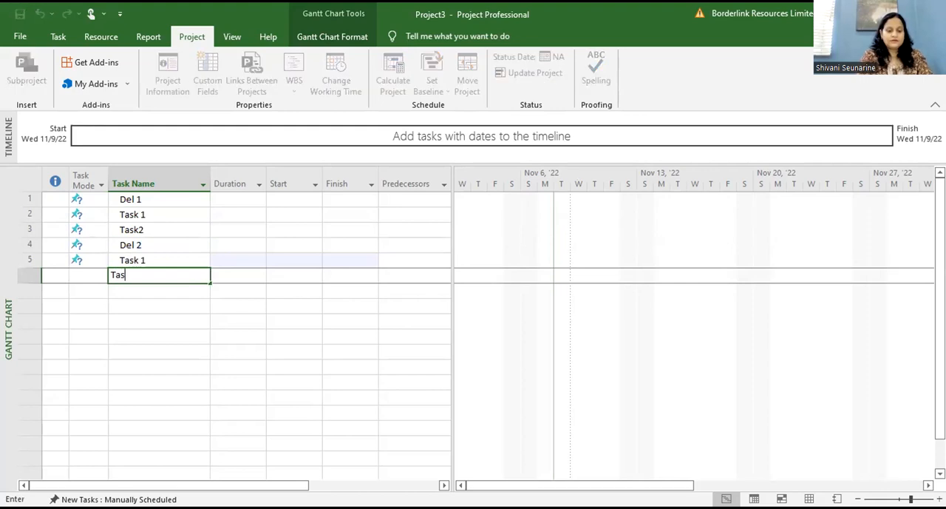
pyautogui.write('k 2')
pyautogui.press('Return')
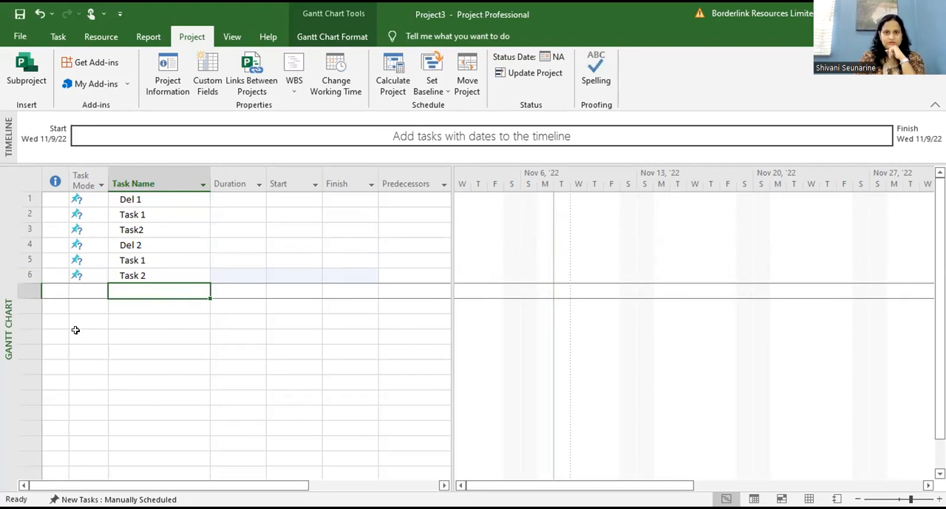
# Step: Switch all six tasks in the new project from manual to automatic scheduling
pyautogui.click(27, 180)
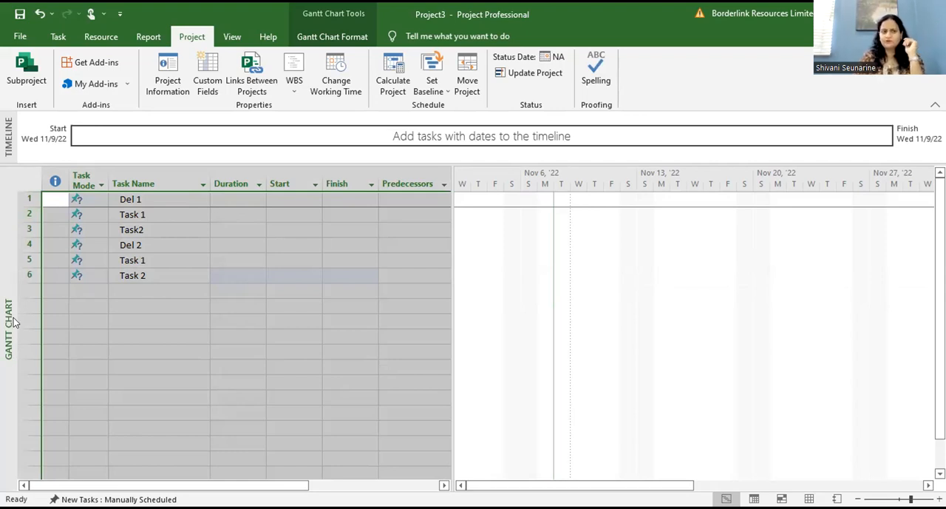
pyautogui.click(49, 40)
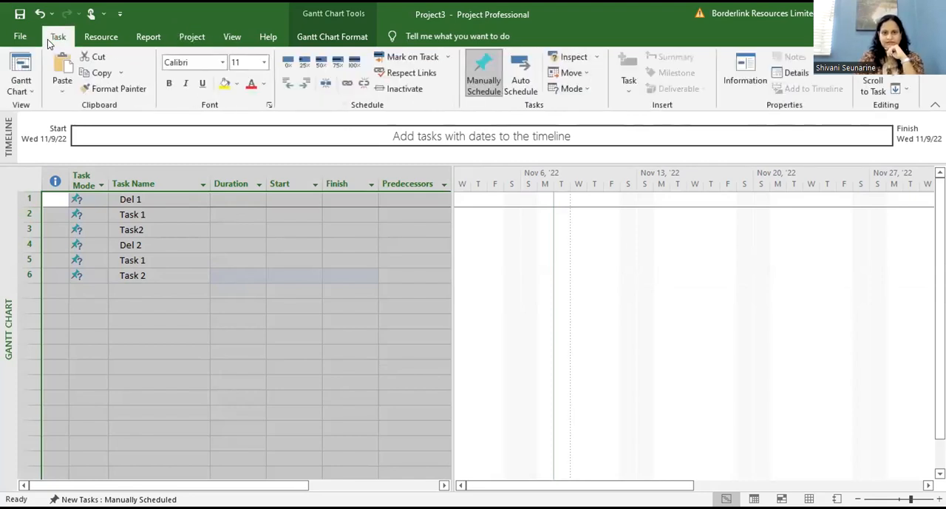
pyautogui.click(515, 82)
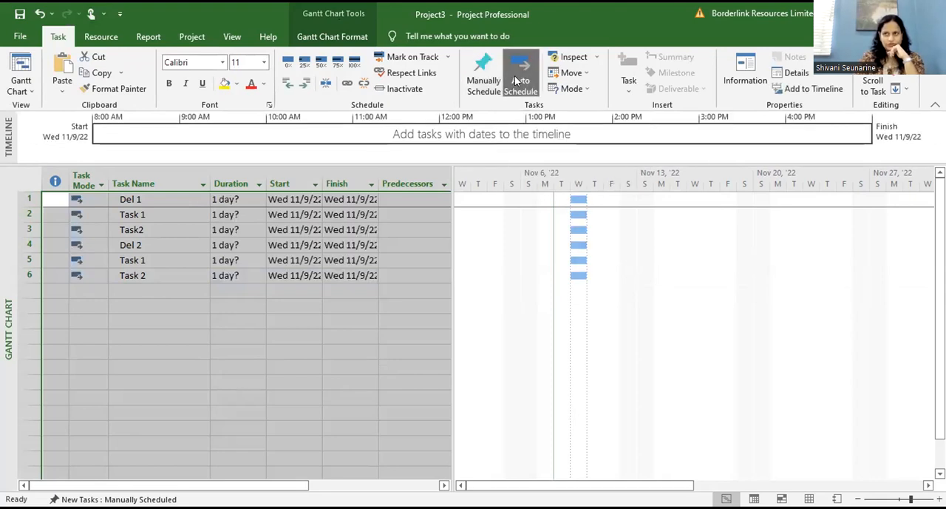
pyautogui.click(135, 330)
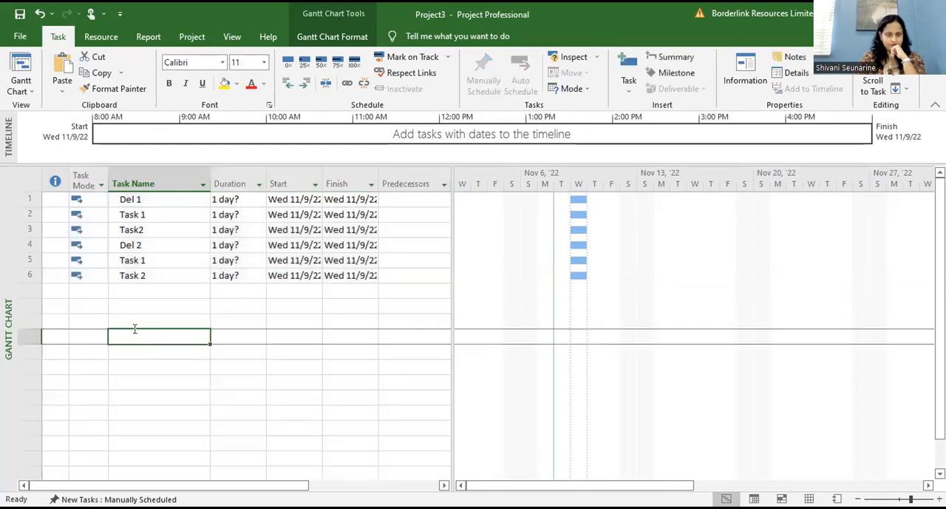
# Step: Set the durations under Del 1 to 5 days for Task 1 and 6 days for Task2
pyautogui.click(143, 201)
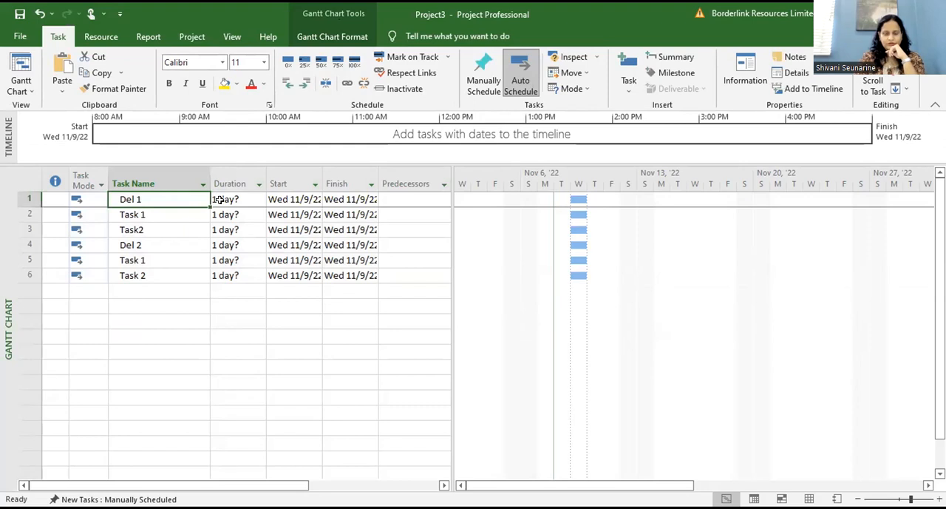
pyautogui.click(219, 200)
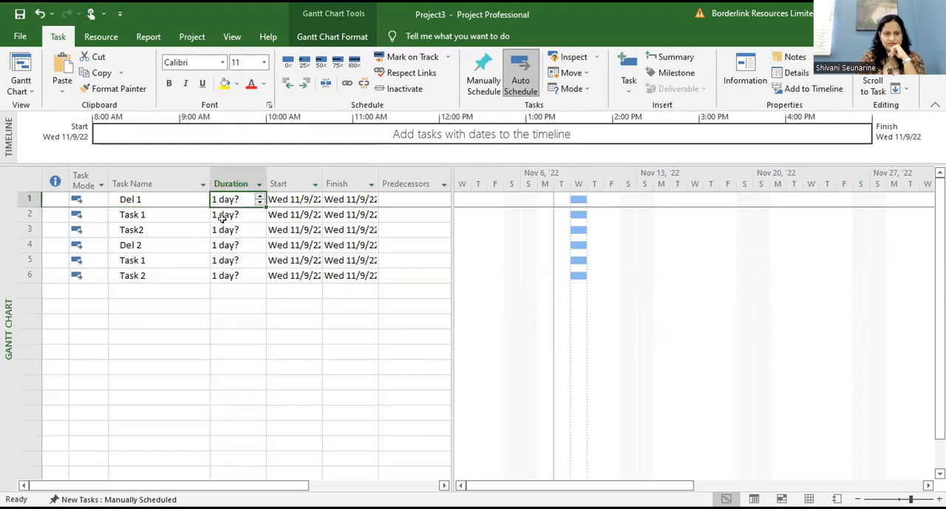
pyautogui.click(223, 224)
pyautogui.click(221, 215)
pyautogui.write('5')
pyautogui.click(224, 229)
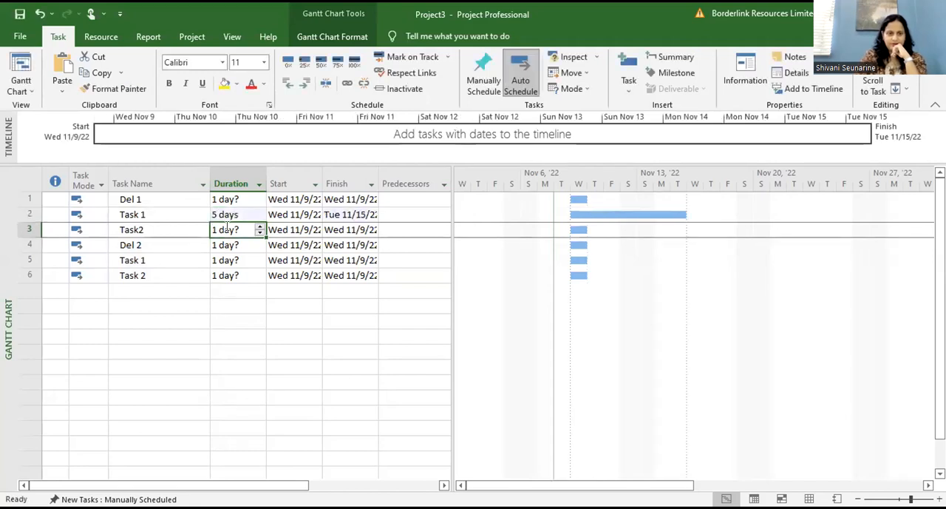
pyautogui.write('6')
# Step: Set the durations under Del 2 to 7 days for Task 1 and 8 days for Task 2
pyautogui.click(219, 289)
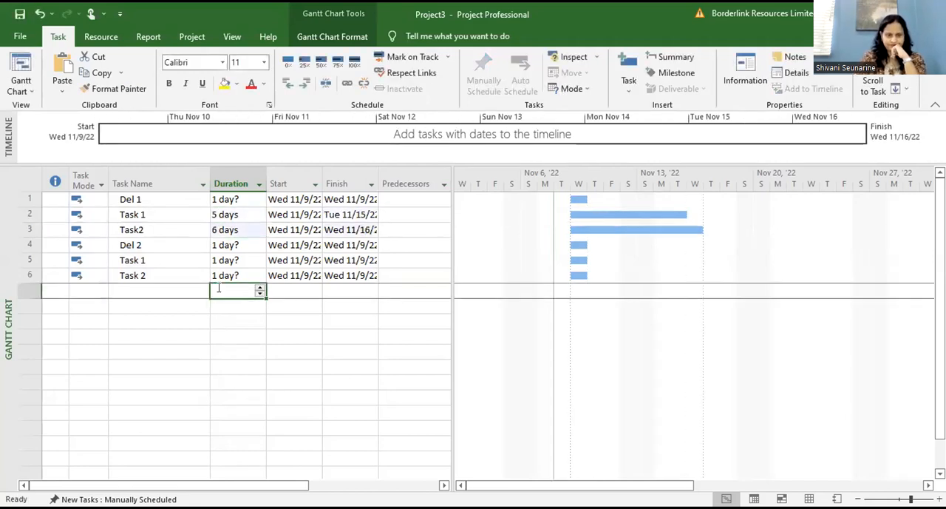
pyautogui.click(249, 260)
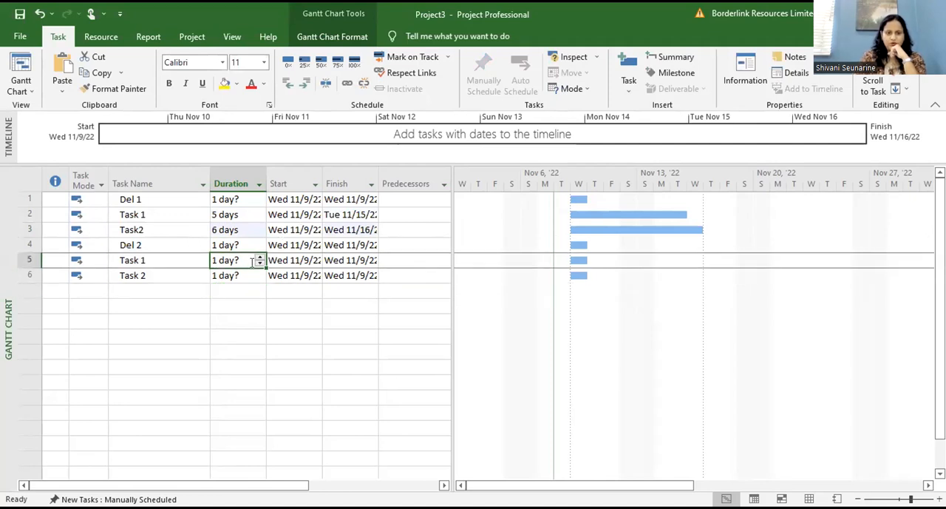
pyautogui.write('7')
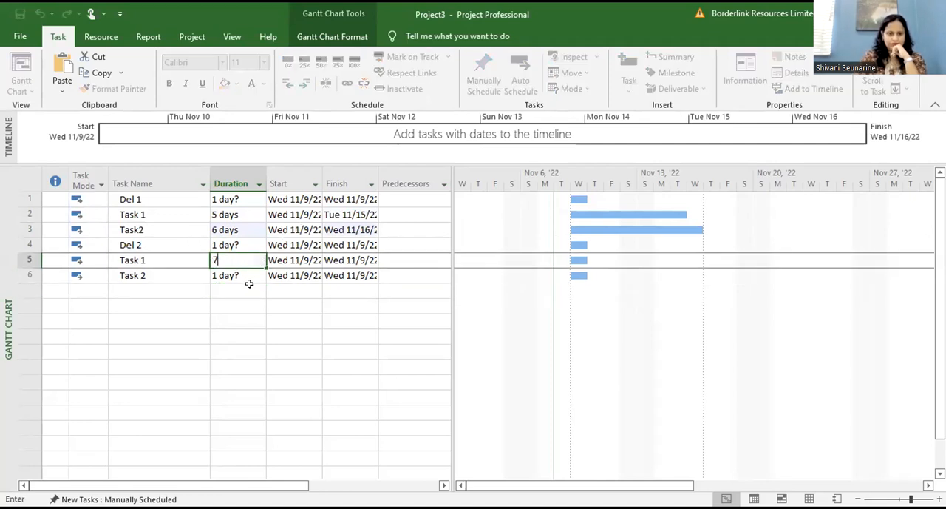
pyautogui.click(245, 275)
pyautogui.write('8')
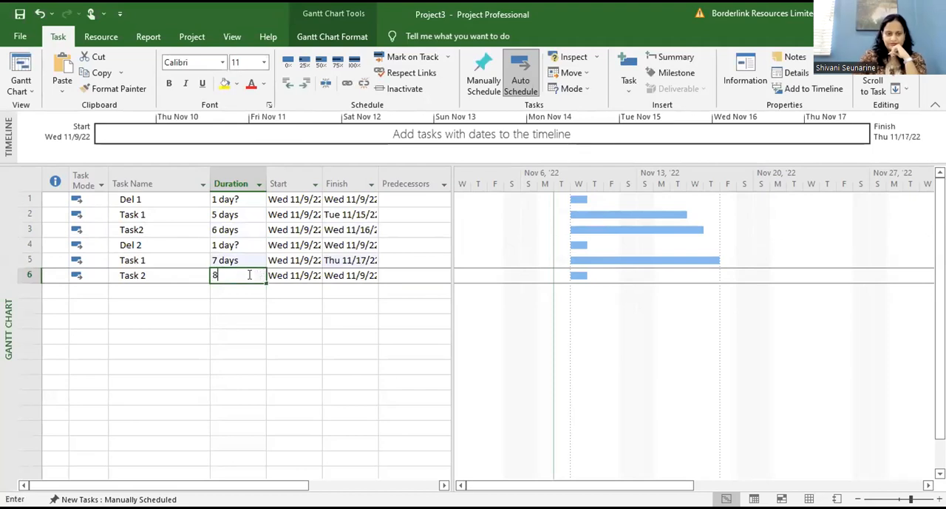
pyautogui.click(255, 354)
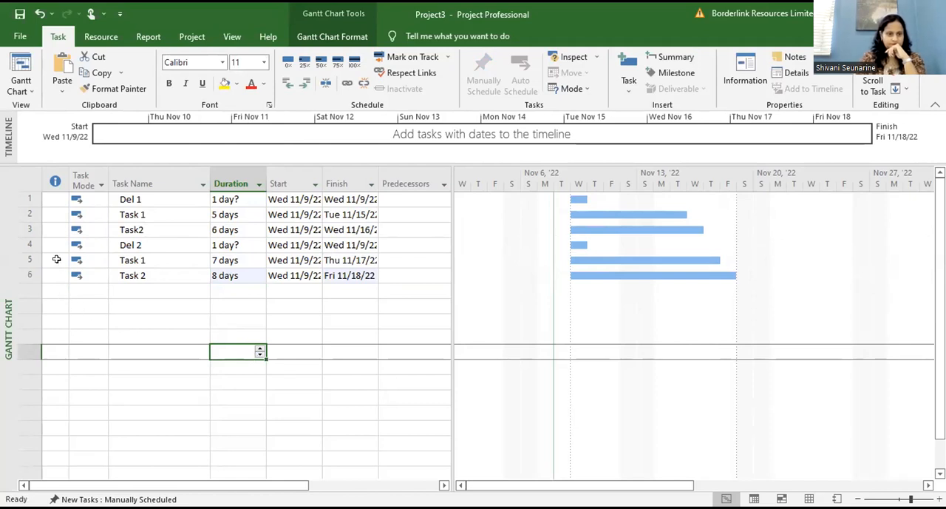
# Step: Select the Task 1 and Task2 rows beneath Del 1
pyautogui.click(27, 214)
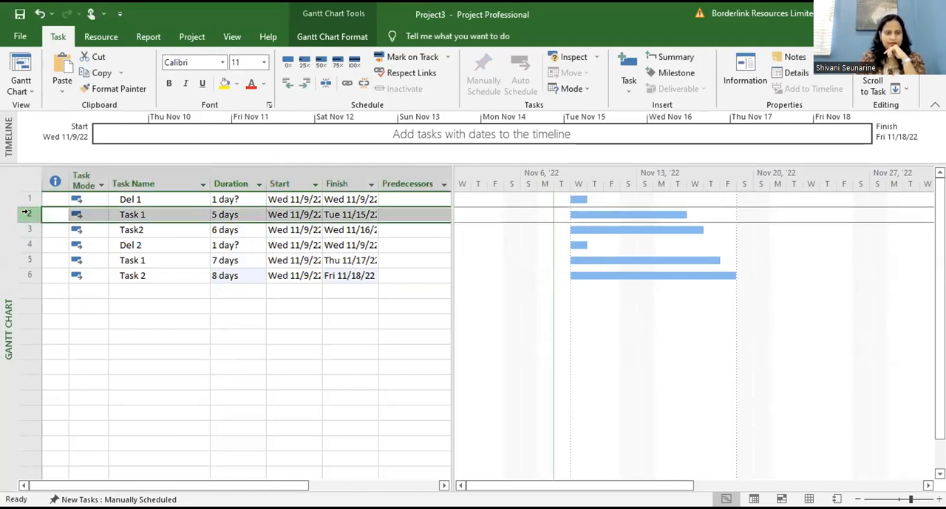
pyautogui.keyDown('shift'); pyautogui.click(26, 223); pyautogui.keyUp('shift')
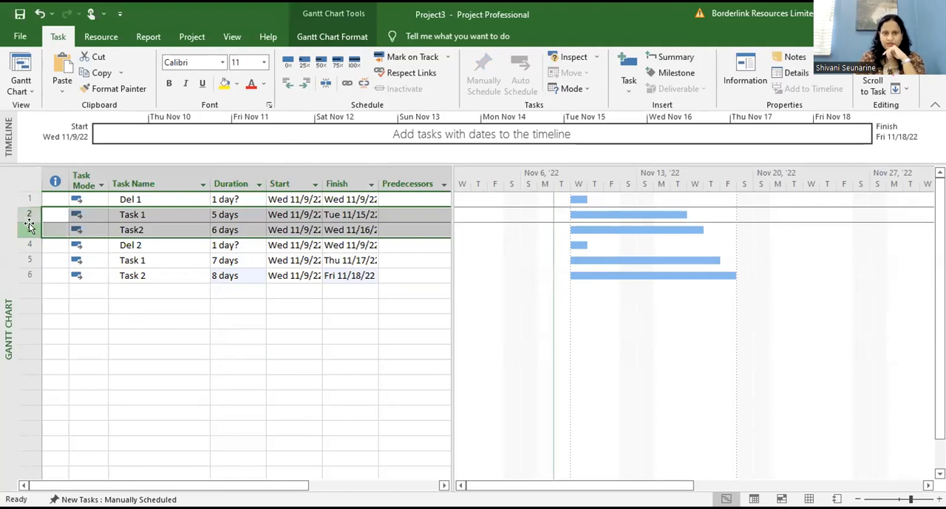
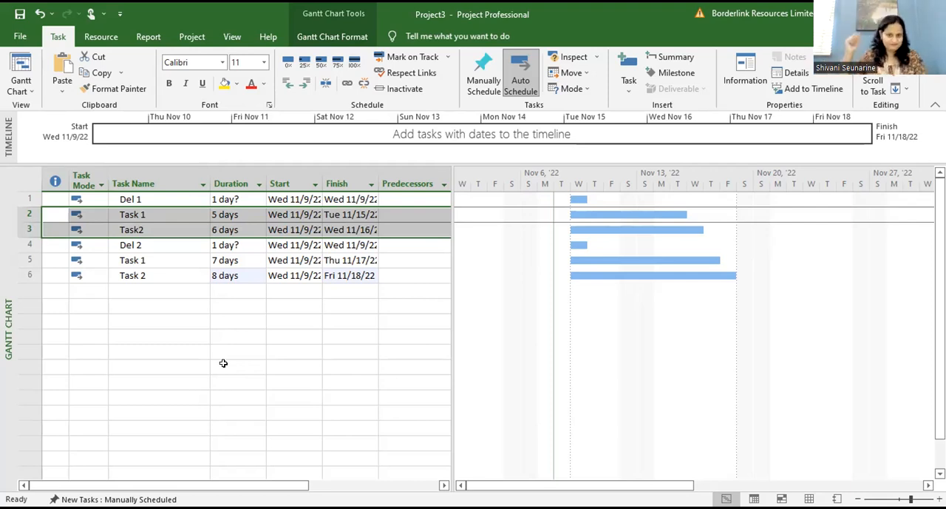
# Step: Indent the Task 1 and Task2 rows beneath Del 1 so they become its subtasks
pyautogui.click(224, 363)
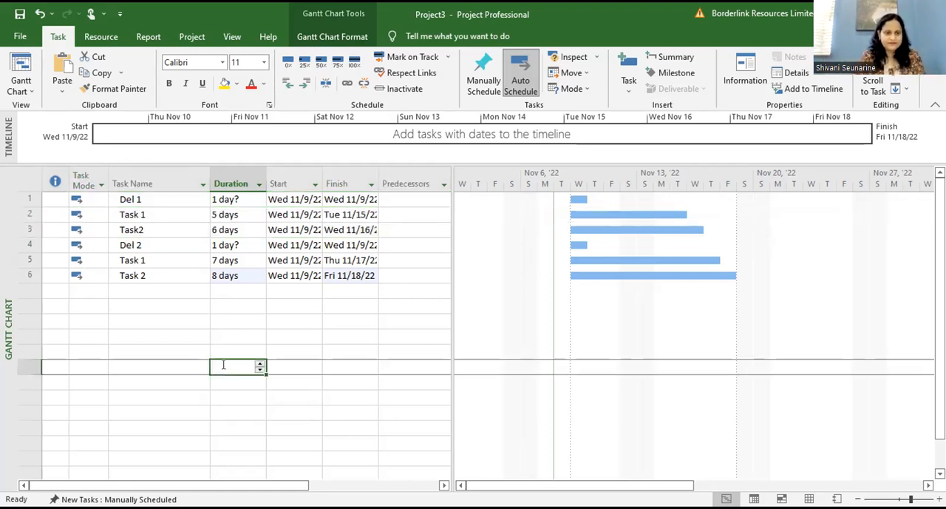
pyautogui.moveTo(27, 212); pyautogui.dragTo(27, 227)
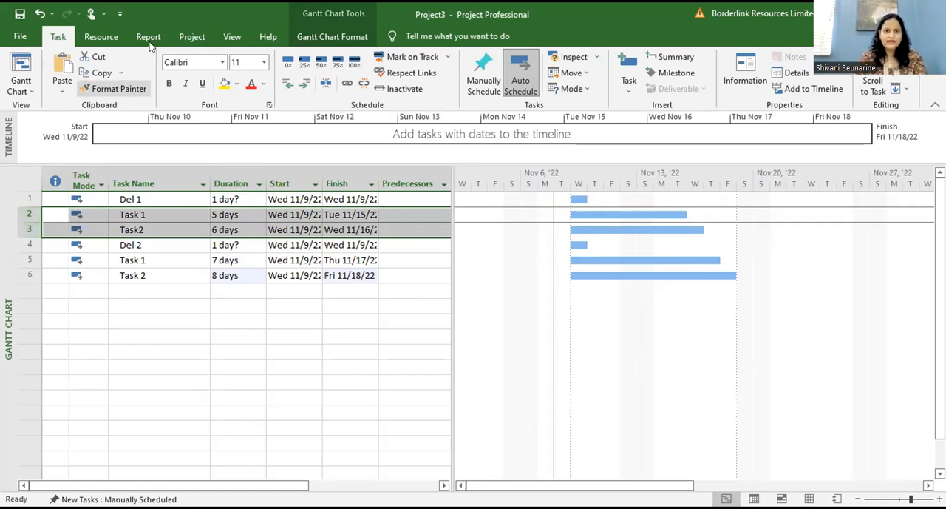
pyautogui.click(305, 84)
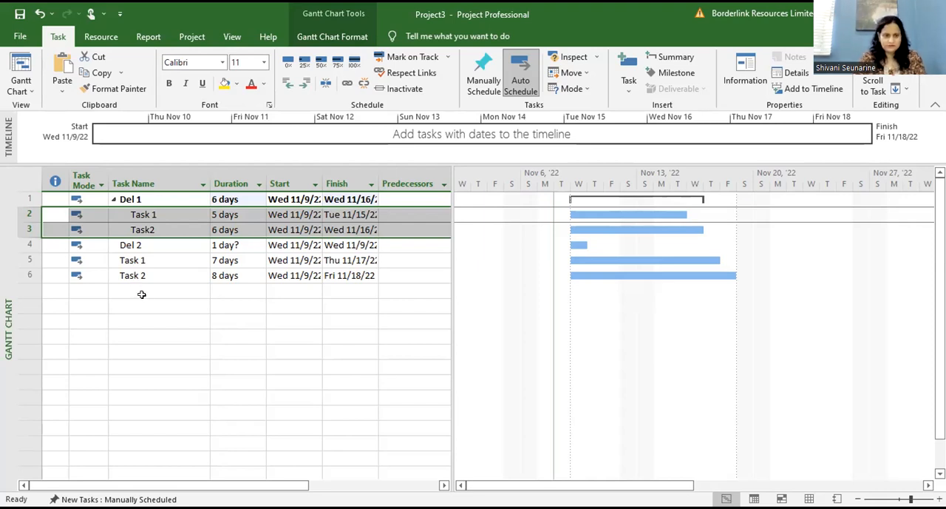
# Step: Indent the Task 1 and Task 2 rows beneath Del 2 so they become its subtasks
pyautogui.click(27, 260)
pyautogui.keyDown('shift'); pyautogui.click(30, 274); pyautogui.keyUp('shift')
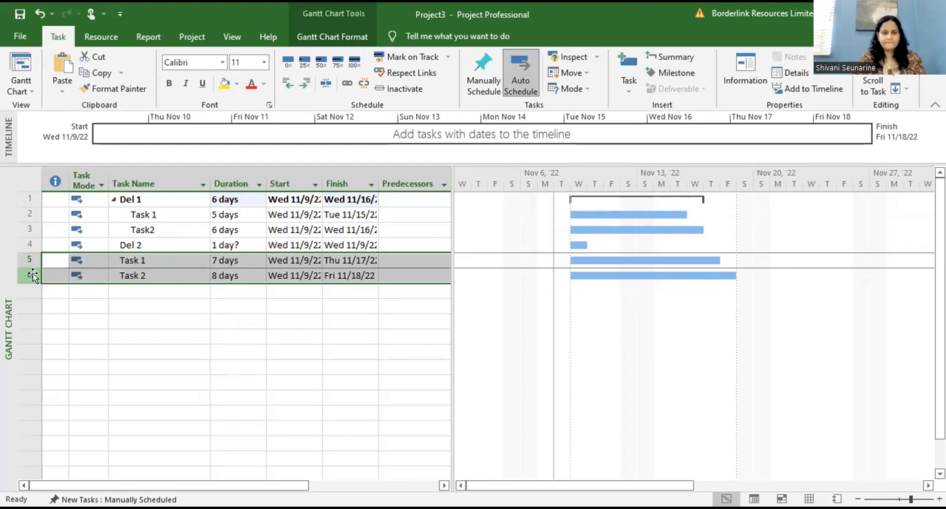
pyautogui.click(307, 86)
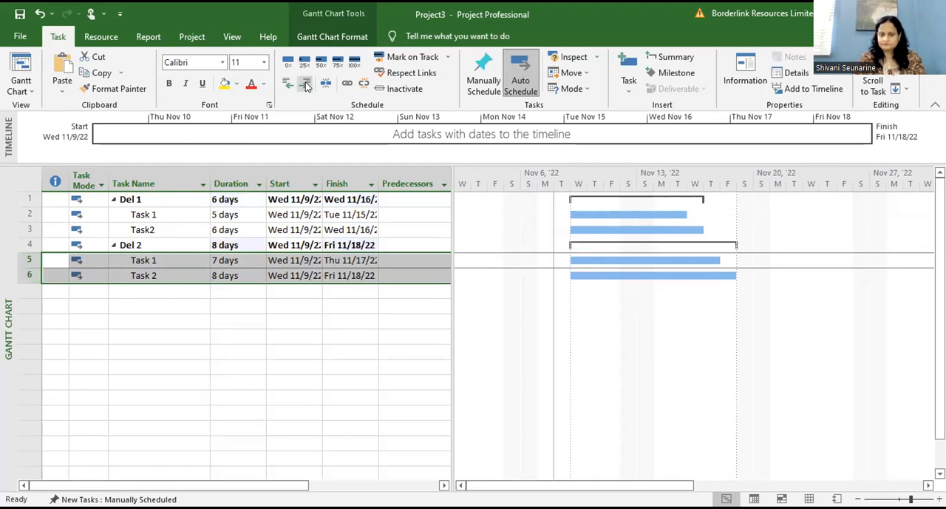
pyautogui.click(247, 333)
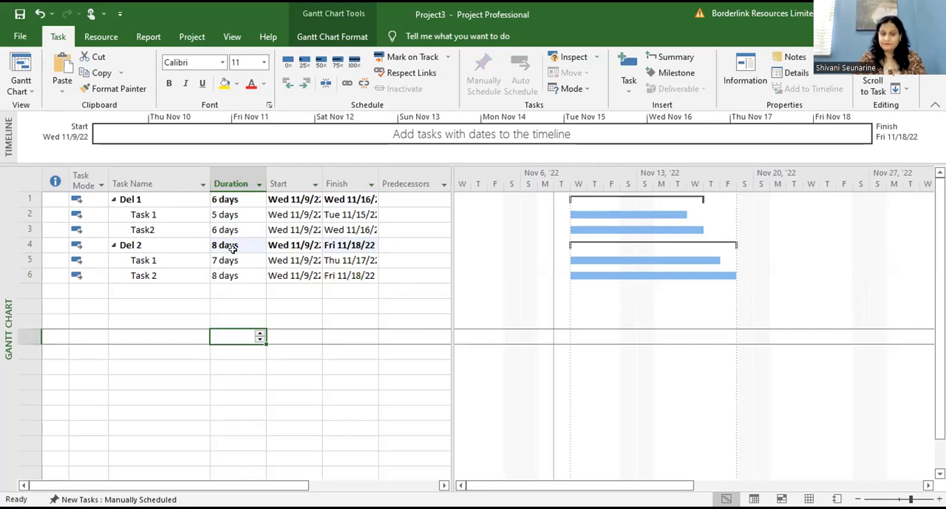
pyautogui.click(241, 304)
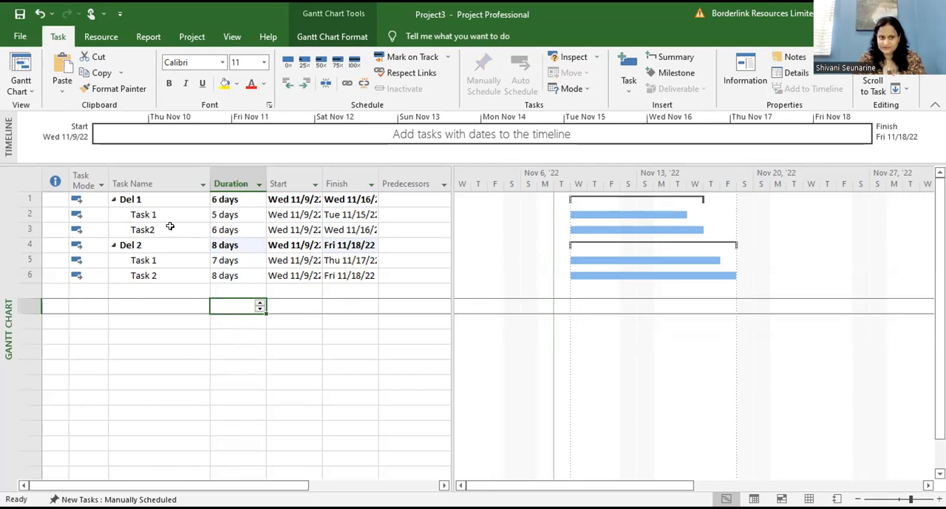
# Step: Link all tasks in the project in sequence, then clear the selection
pyautogui.click(23, 171)
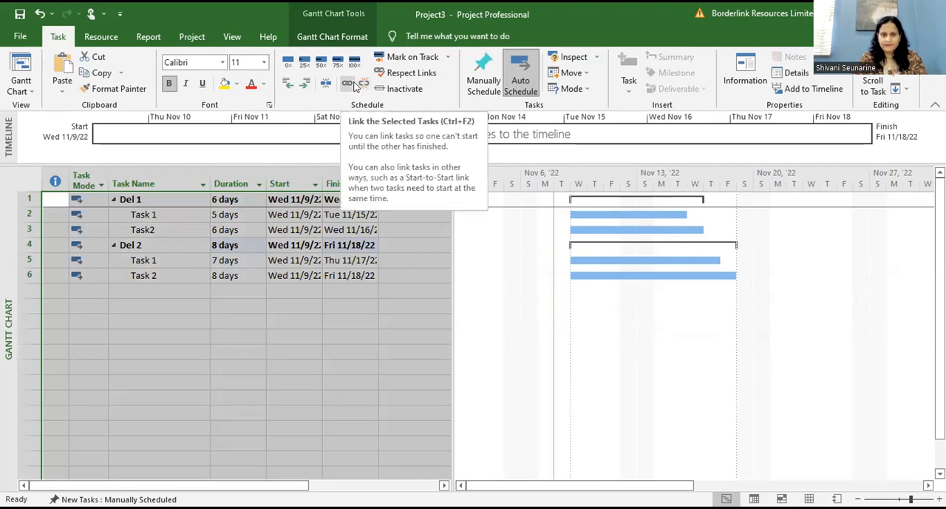
pyautogui.click(355, 83)
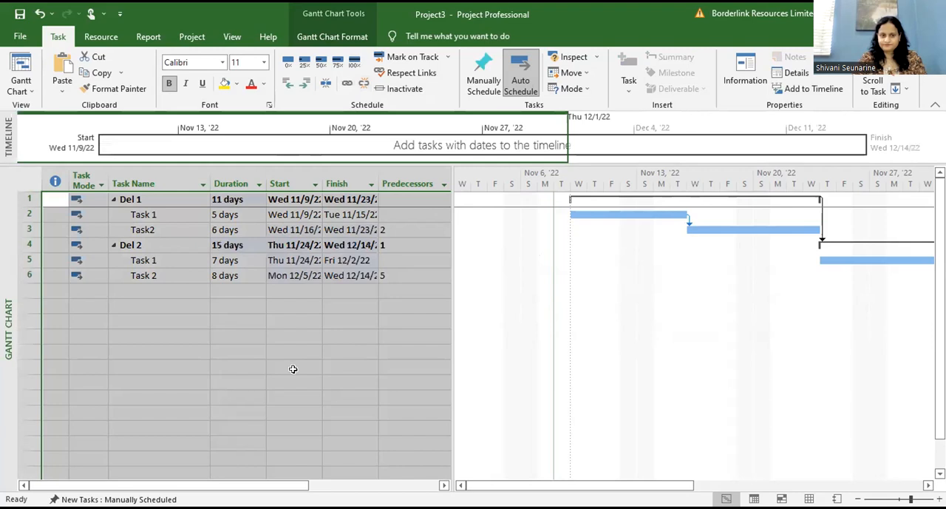
pyautogui.click(294, 367)
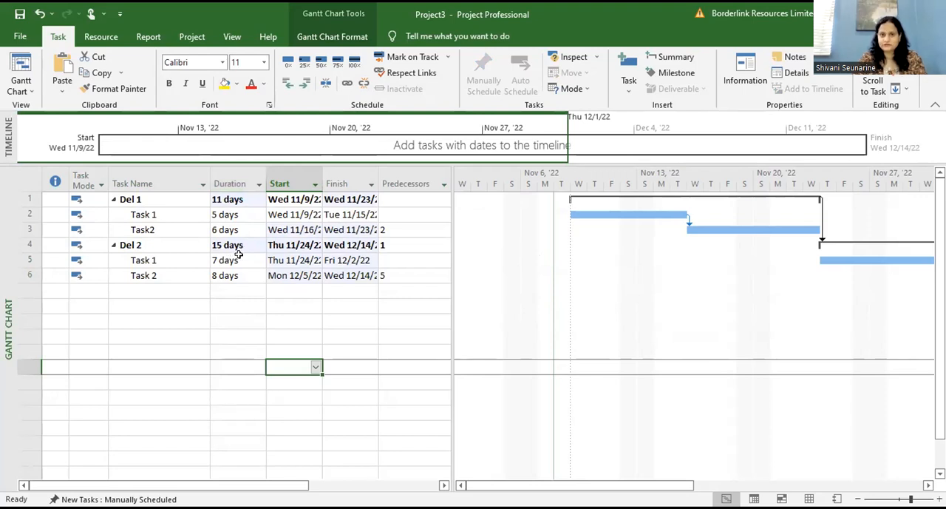
pyautogui.click(257, 304)
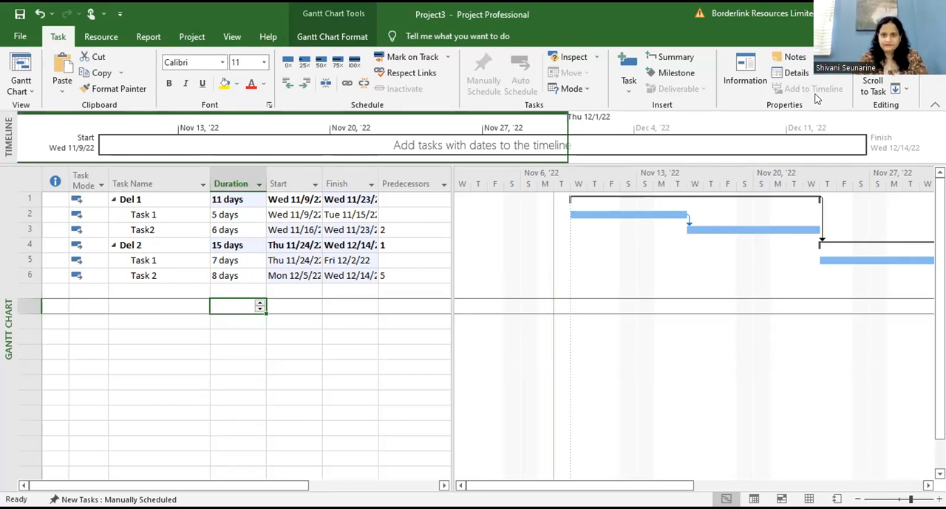
pyautogui.click(750, 68)
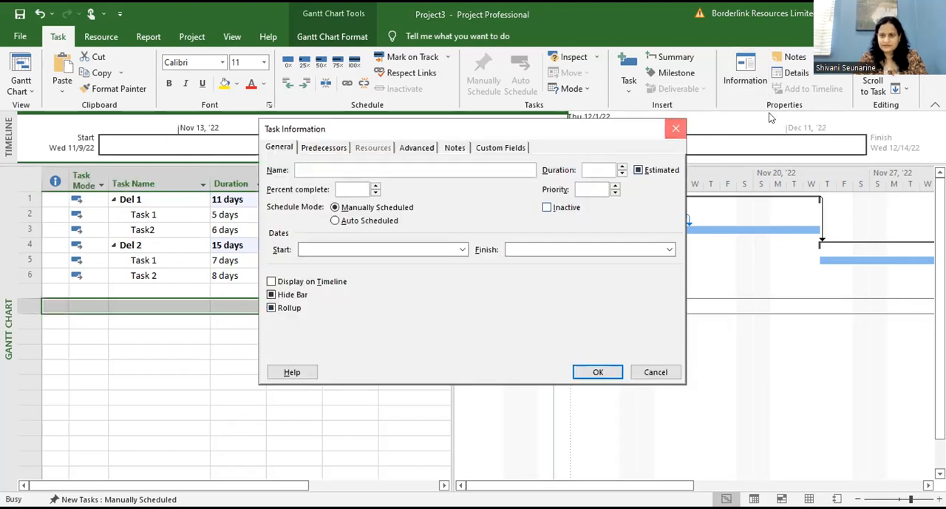
pyautogui.click(676, 128)
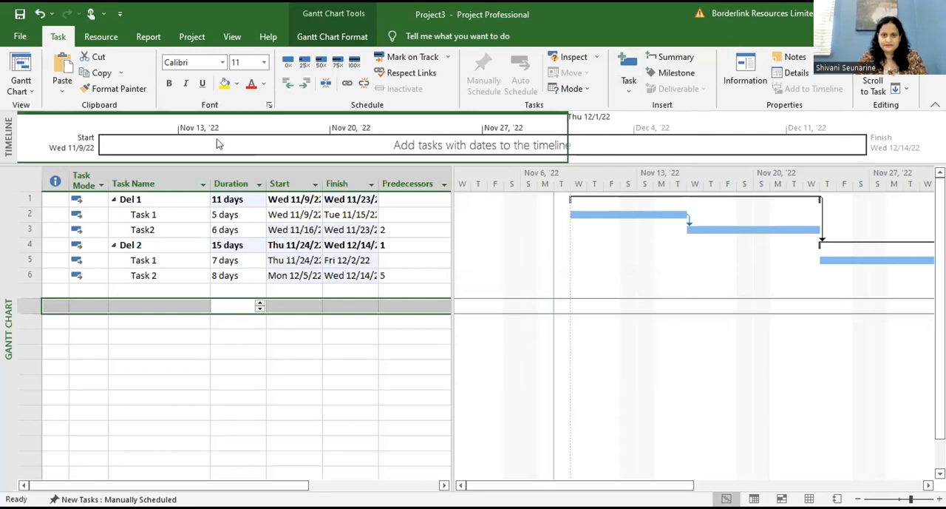
pyautogui.click(633, 89)
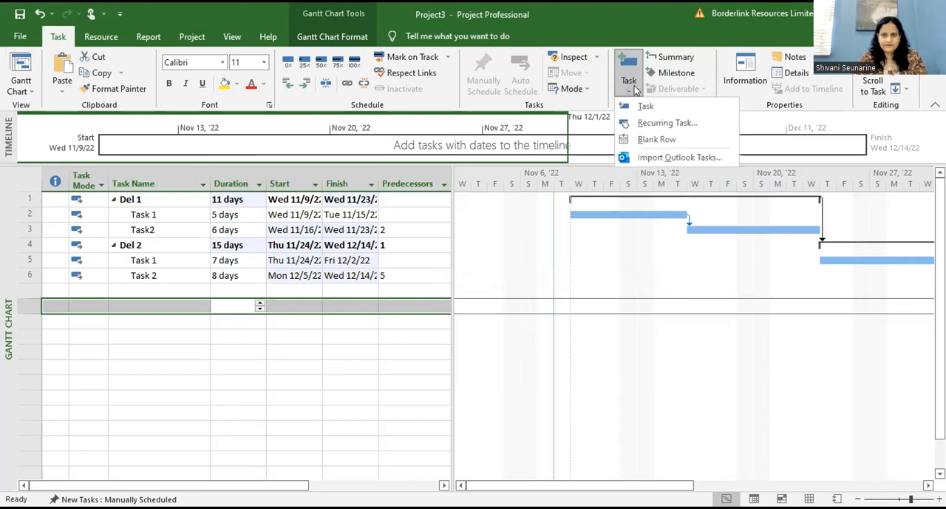
pyautogui.click(21, 180)
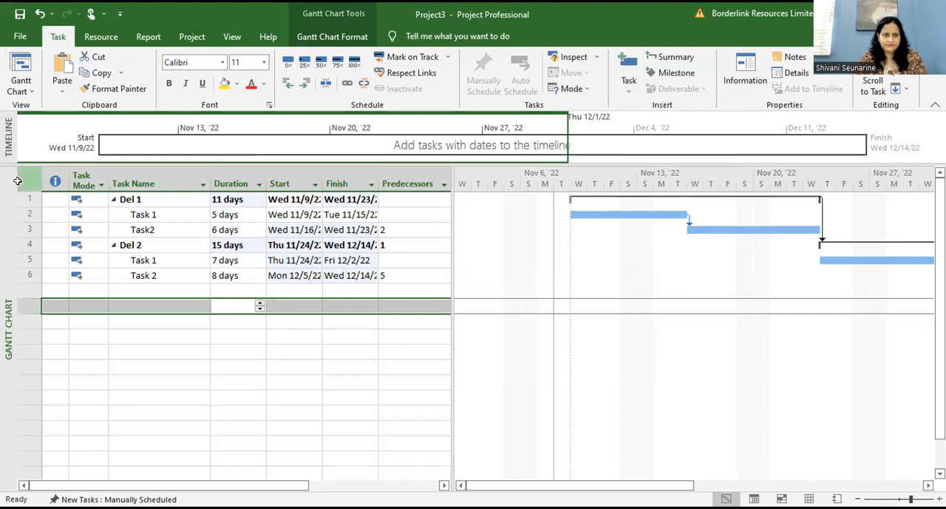
# Step: Show the task details form for the whole task list and close it again
pyautogui.click(22, 180)
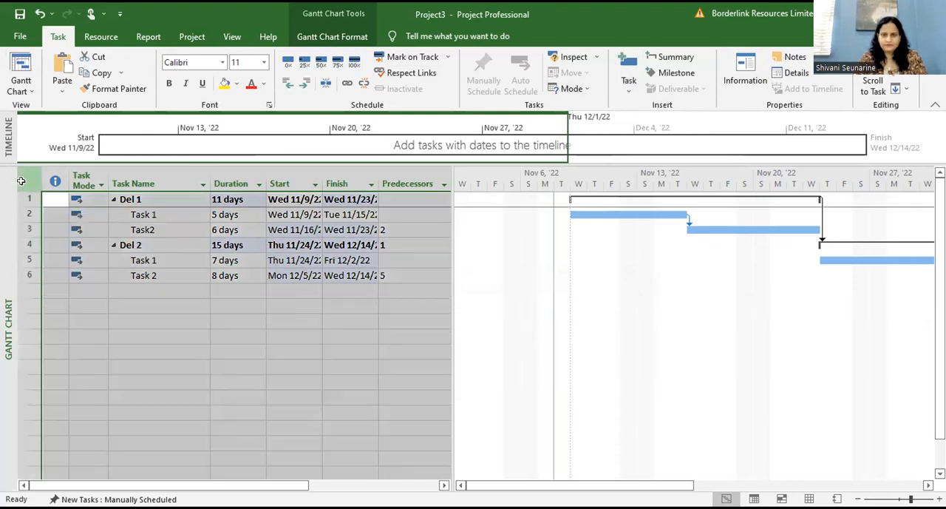
pyautogui.click(782, 77)
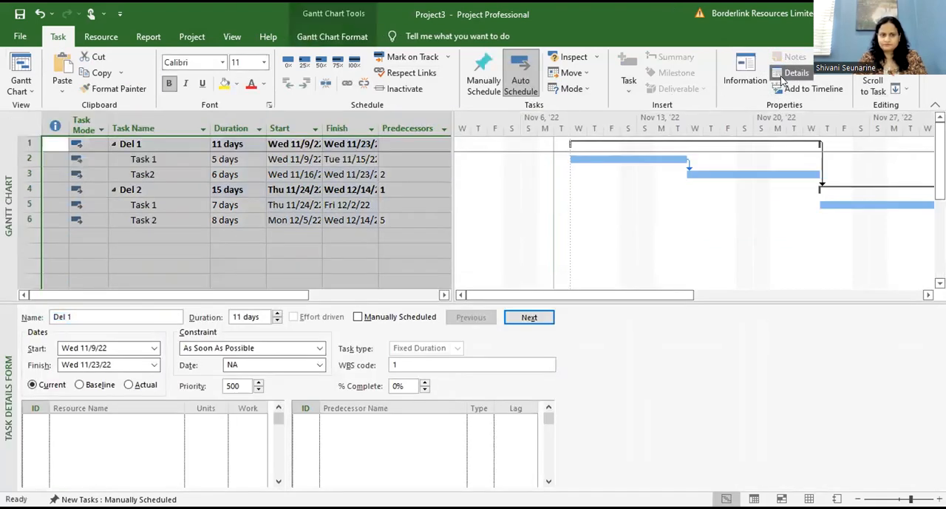
pyautogui.click(781, 77)
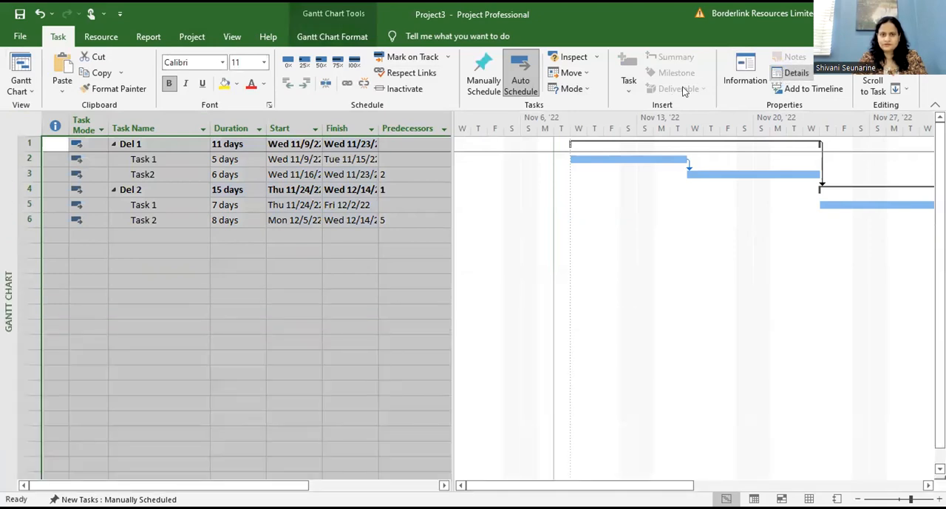
pyautogui.click(18, 36)
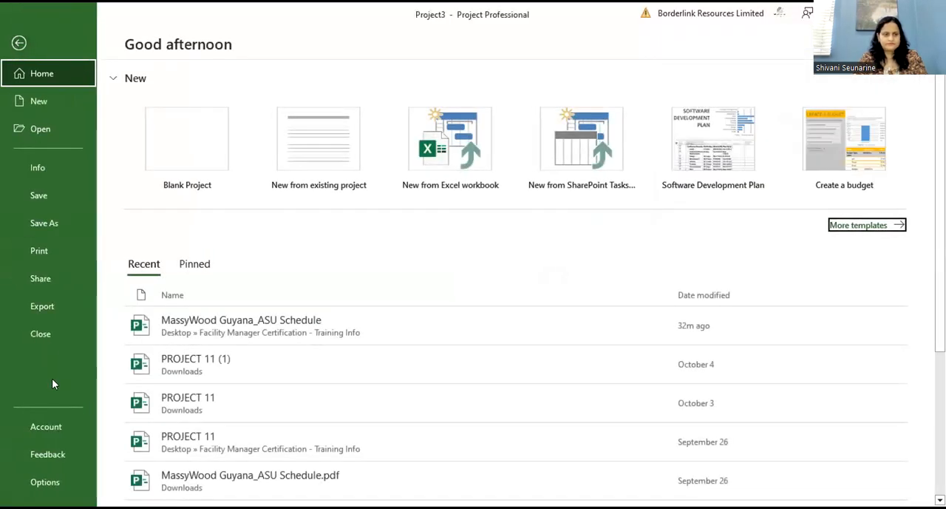
pyautogui.click(55, 481)
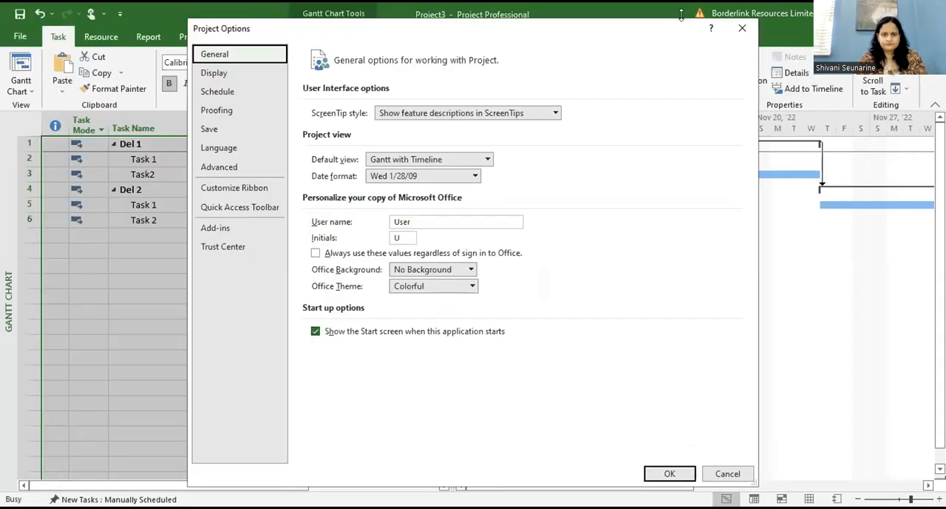
pyautogui.click(743, 30)
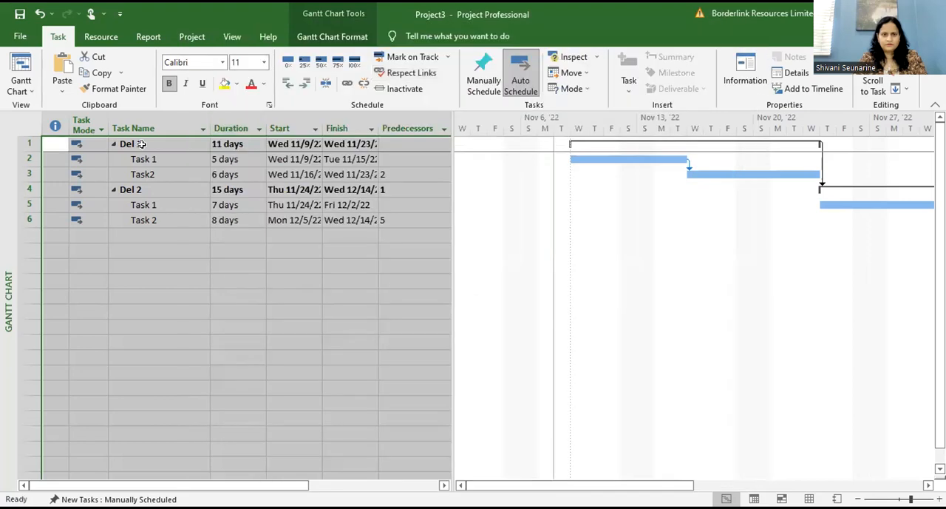
pyautogui.click(261, 298)
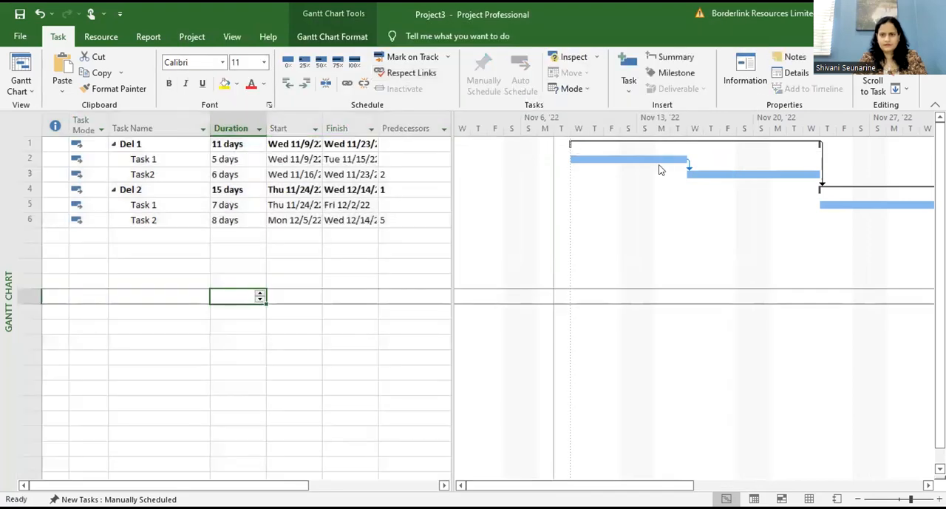
pyautogui.click(189, 242)
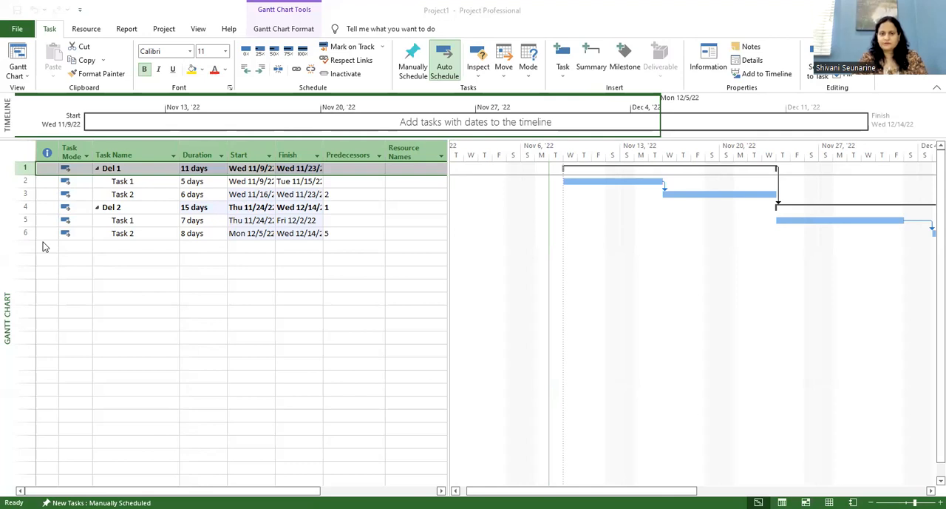
# Step: Try to delete the entire task list in Project1, then clear the selection
pyautogui.click(22, 155)
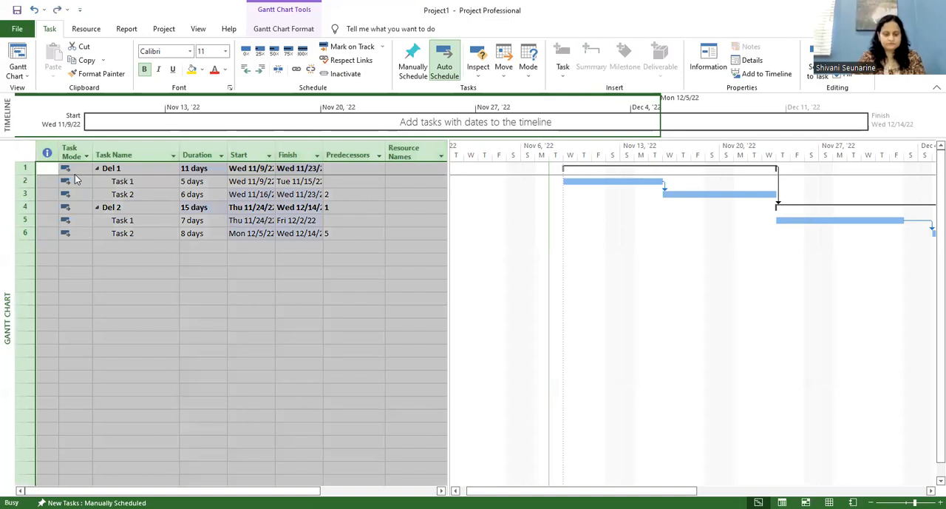
pyautogui.press('Delete')
pyautogui.click(461, 293)
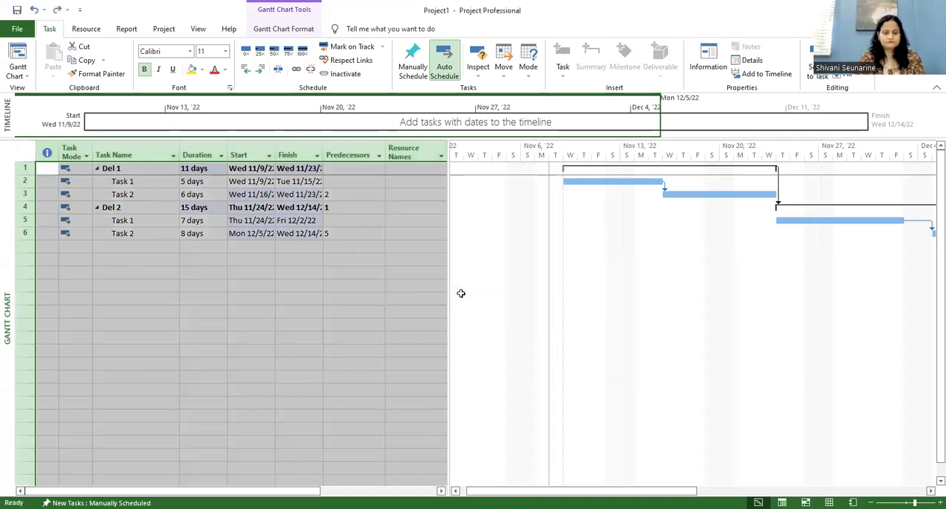
pyautogui.click(342, 310)
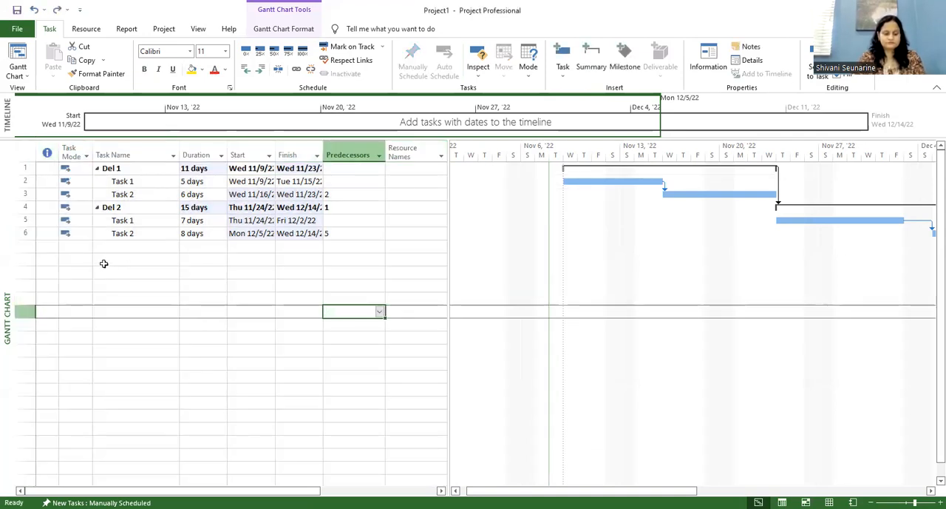
pyautogui.click(85, 261)
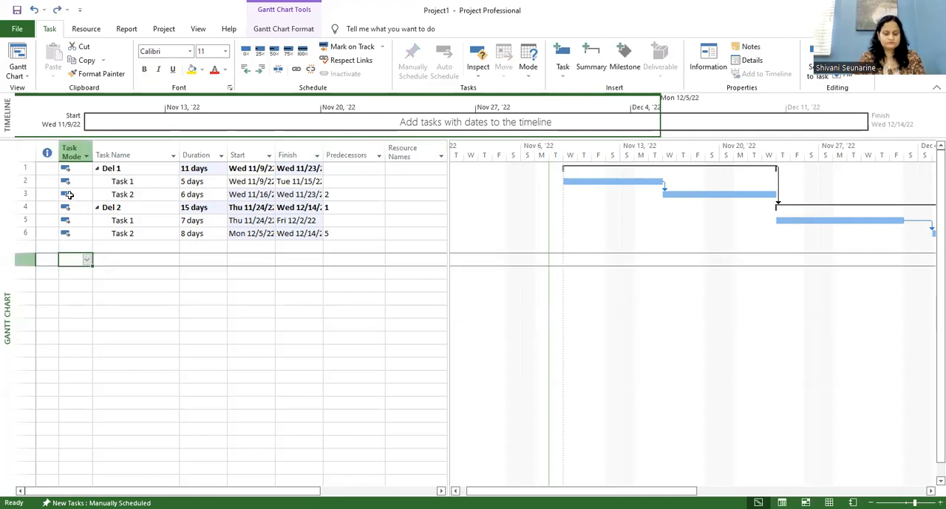
# Step: Create a new blank project and enter Del 1, Task 1 and Task 2 as its first three task names
pyautogui.click(17, 29)
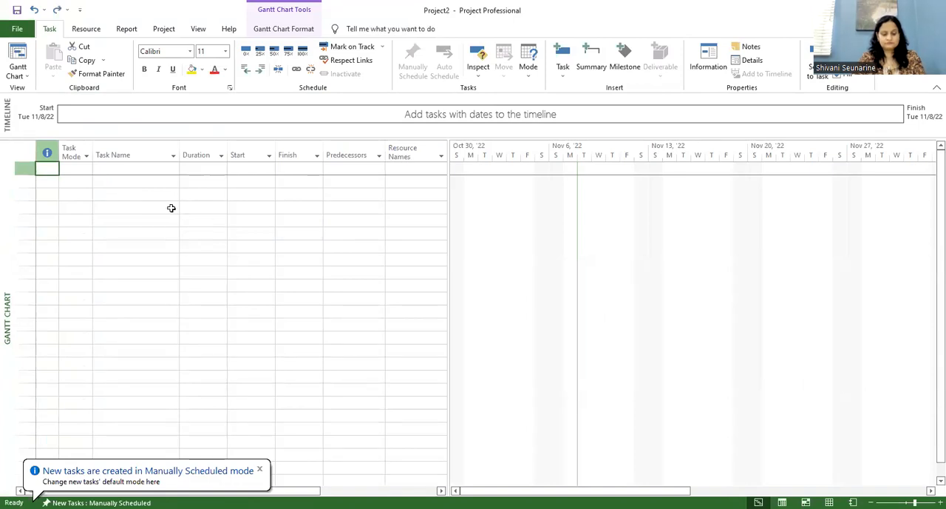
pyautogui.click(147, 168)
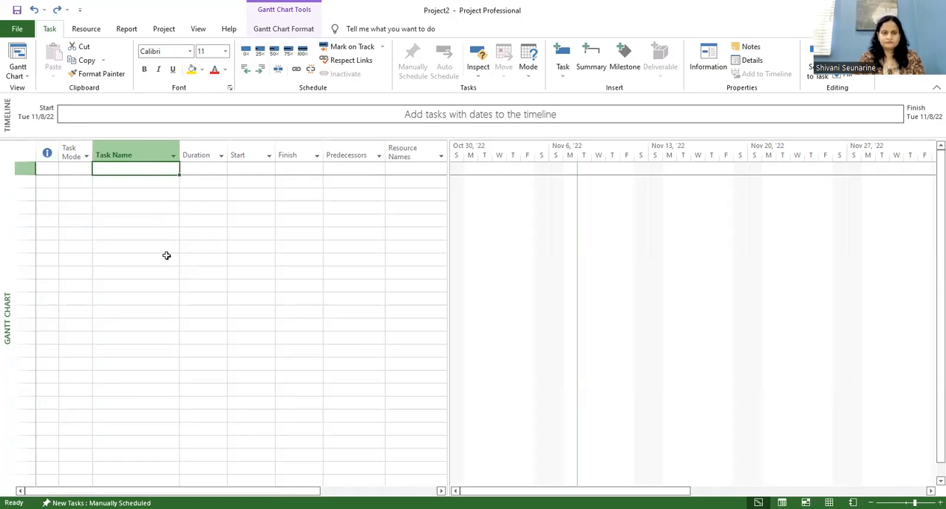
pyautogui.write('Del 1')
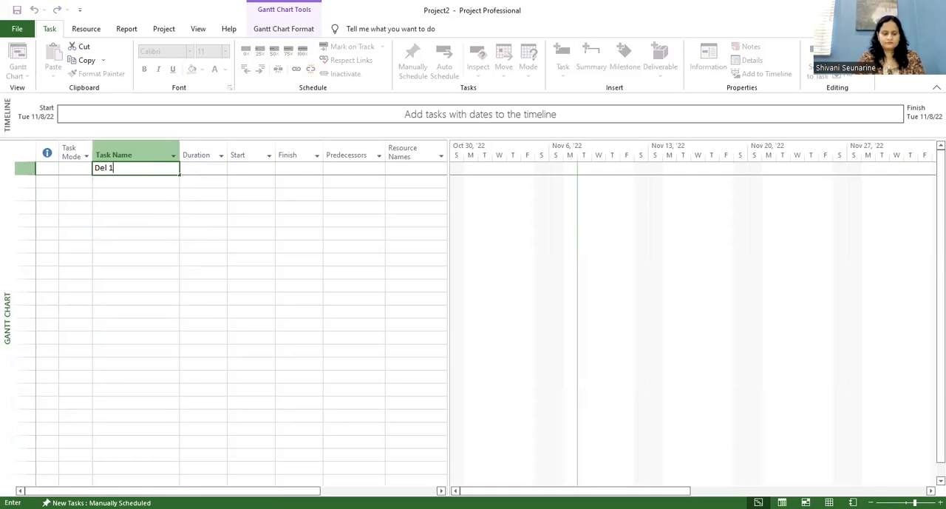
pyautogui.click(148, 183)
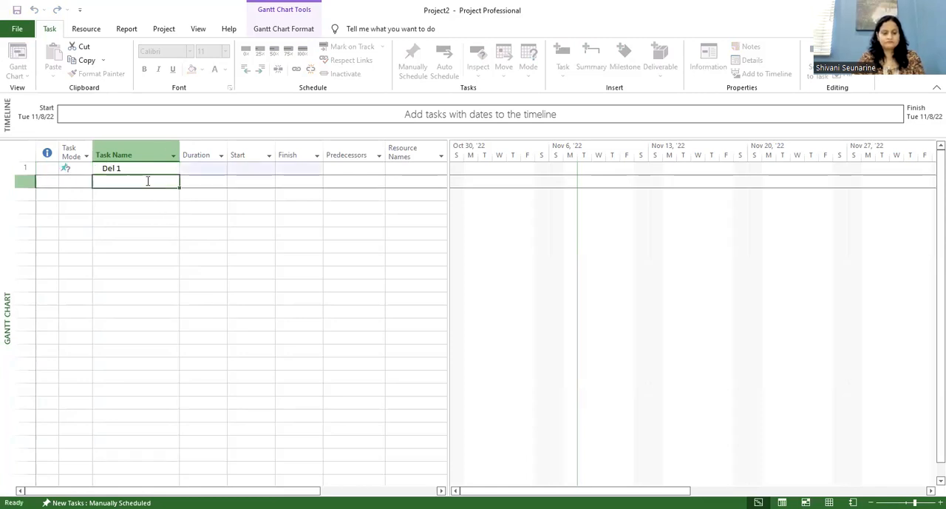
pyautogui.write('Task 1')
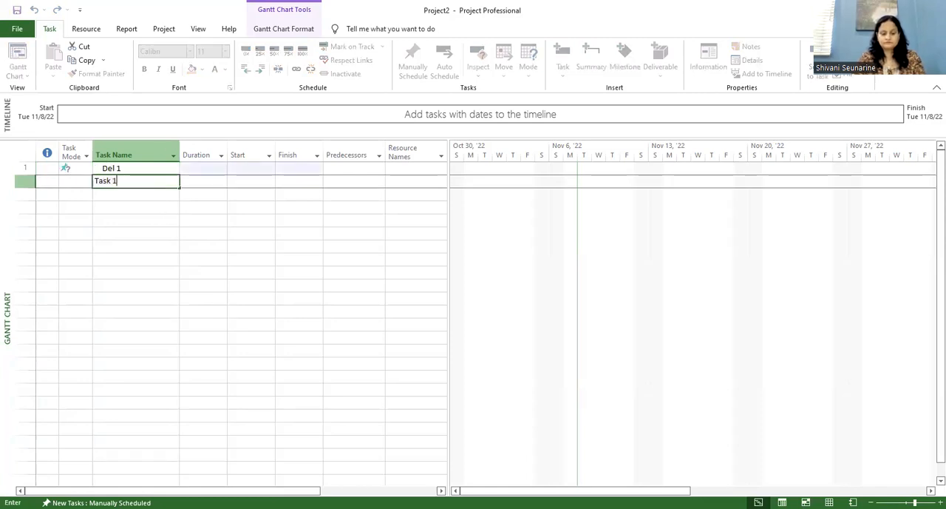
pyautogui.click(145, 192)
pyautogui.write('Task 2')
# Step: Add Del 2 as the fourth task name, directly below Task 2
pyautogui.click(146, 207)
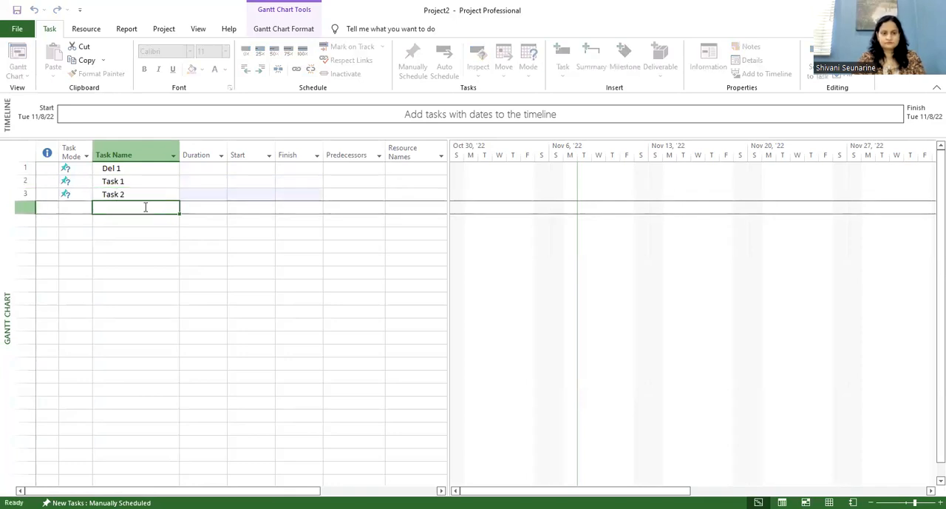
pyautogui.write('Del')
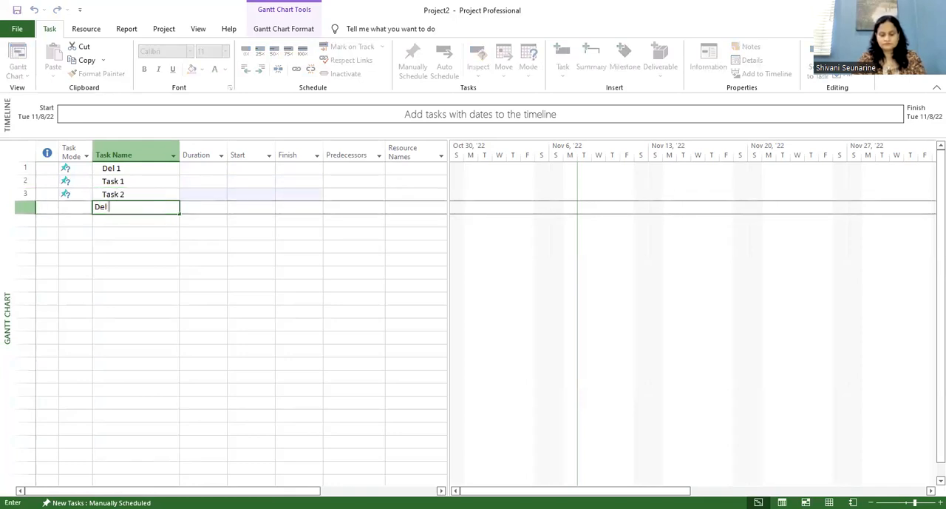
pyautogui.write(' 2')
pyautogui.click(140, 220)
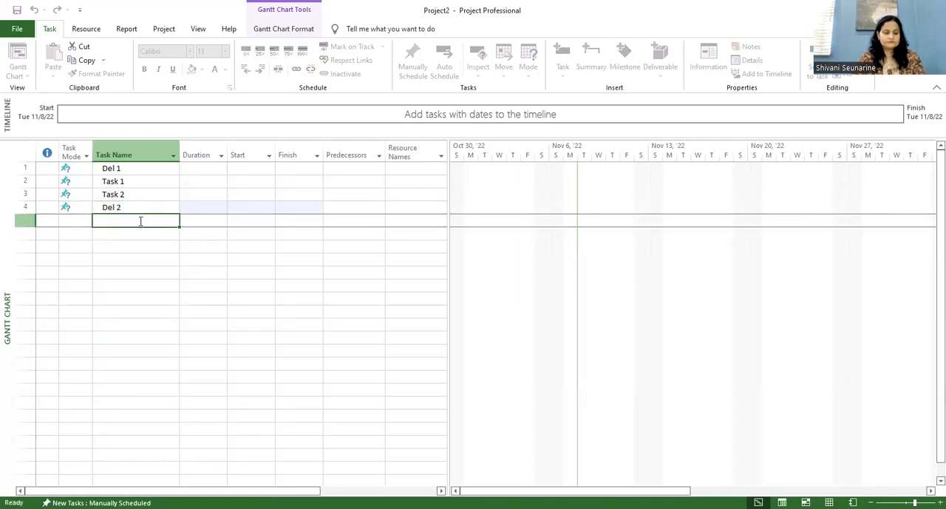
# Step: Add Task 1 and Task 2 as the fifth and sixth task names, directly below Del 2
pyautogui.write('Task 1')
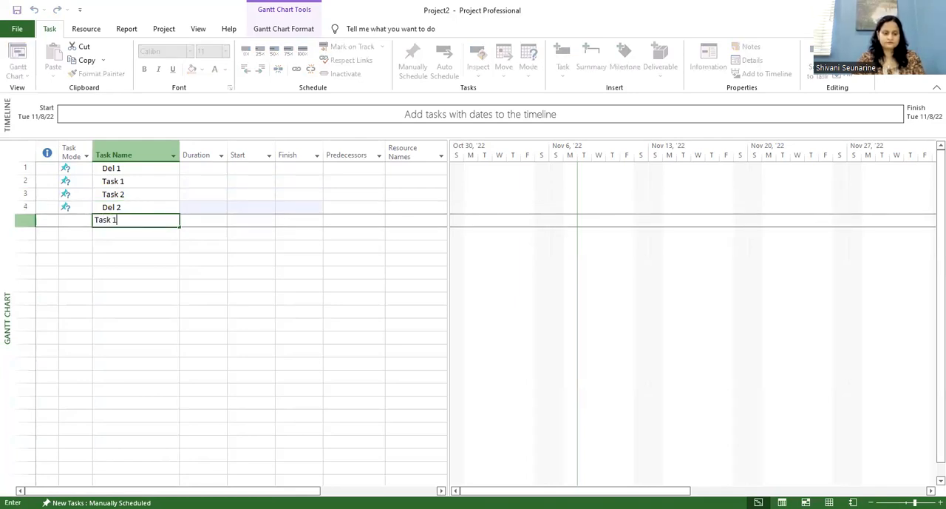
pyautogui.click(136, 233)
pyautogui.write('Task 2')
pyautogui.click(136, 255)
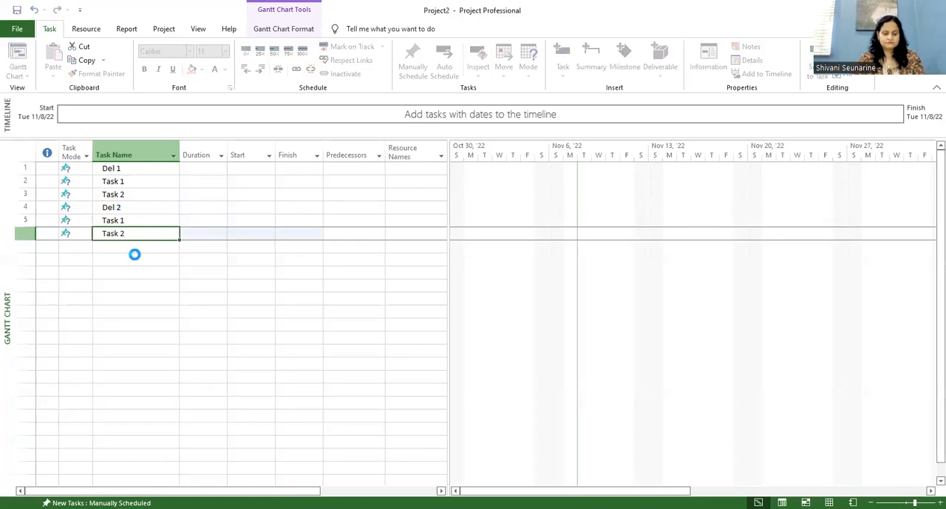
# Step: Set the durations of Task 1 and Task 2 to 4 and 5 days below Del 1, and 6 and 7 days below Del 2
pyautogui.click(193, 183)
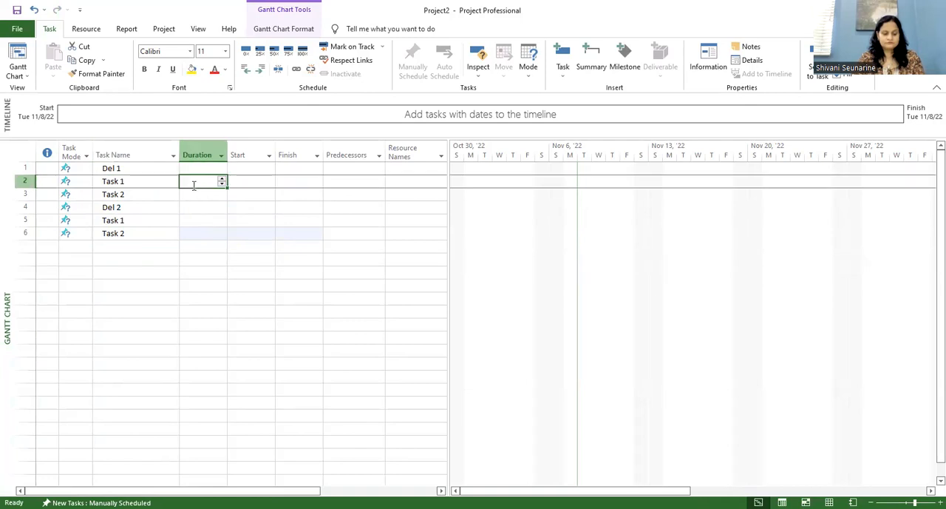
pyautogui.write('4')
pyautogui.press('Return')
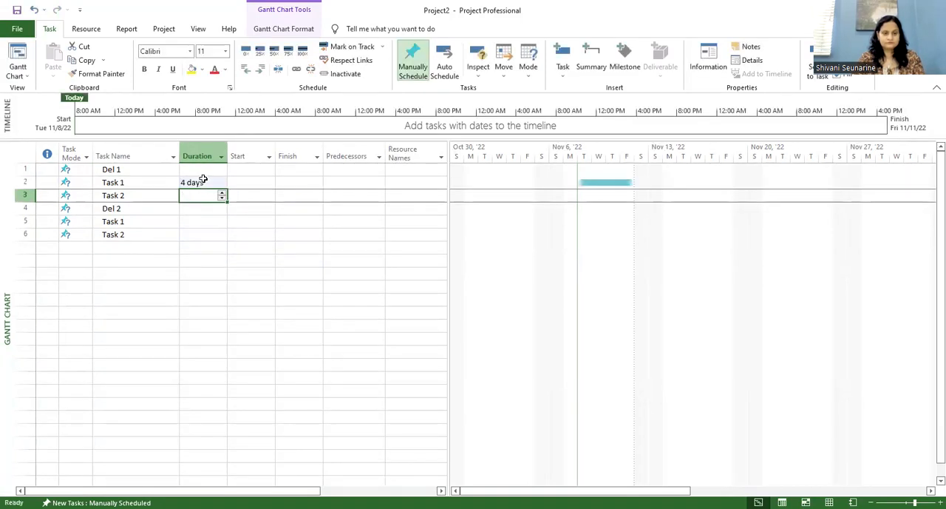
pyautogui.write('5')
pyautogui.press('Return')
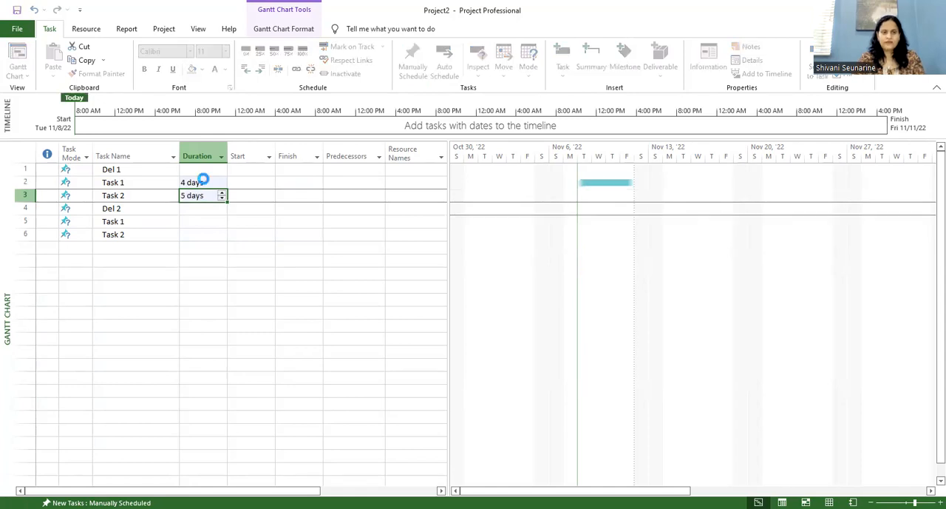
pyautogui.click(201, 221)
pyautogui.write('6')
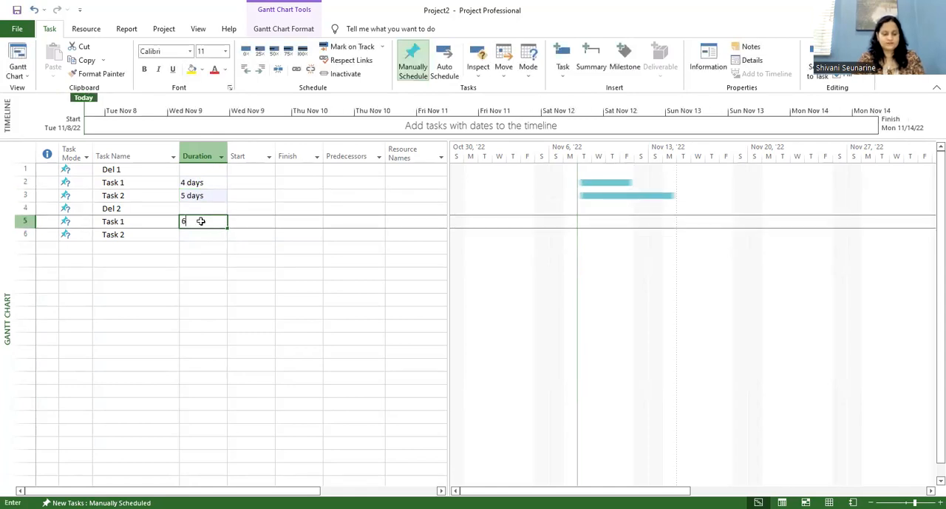
pyautogui.press('Return')
pyautogui.write('7')
pyautogui.press('Return')
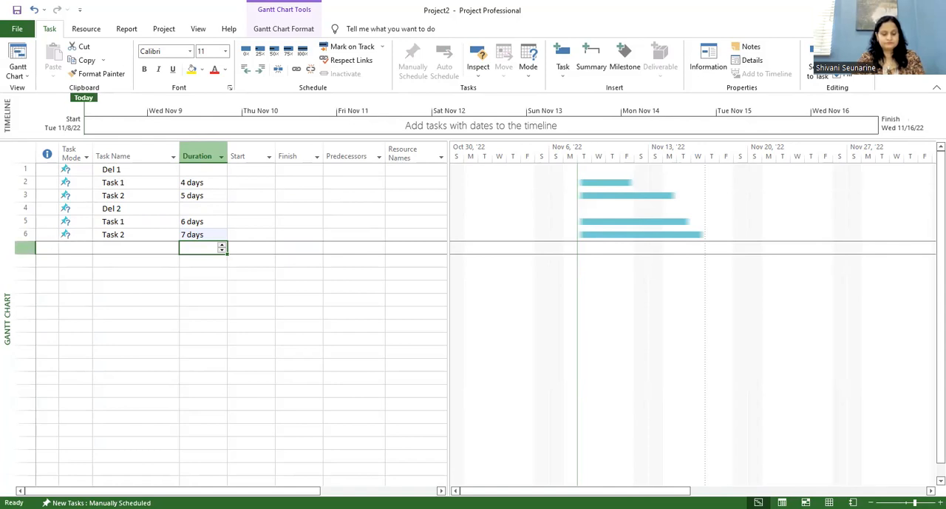
# Step: Indent each pair of Task 1 and Task 2 so they become subtasks of Del 1 and Del 2
pyautogui.click(131, 182)
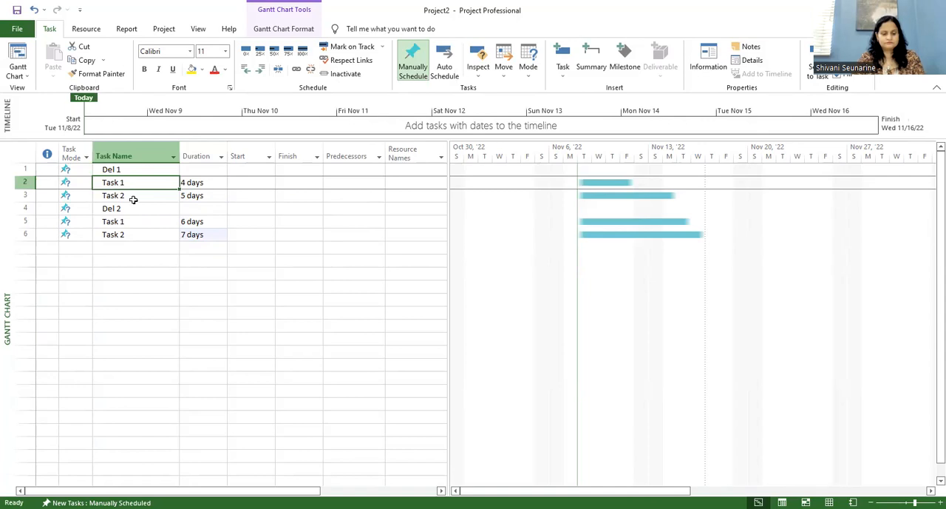
pyautogui.keyDown('shift'); pyautogui.click(132, 196); pyautogui.keyUp('shift')
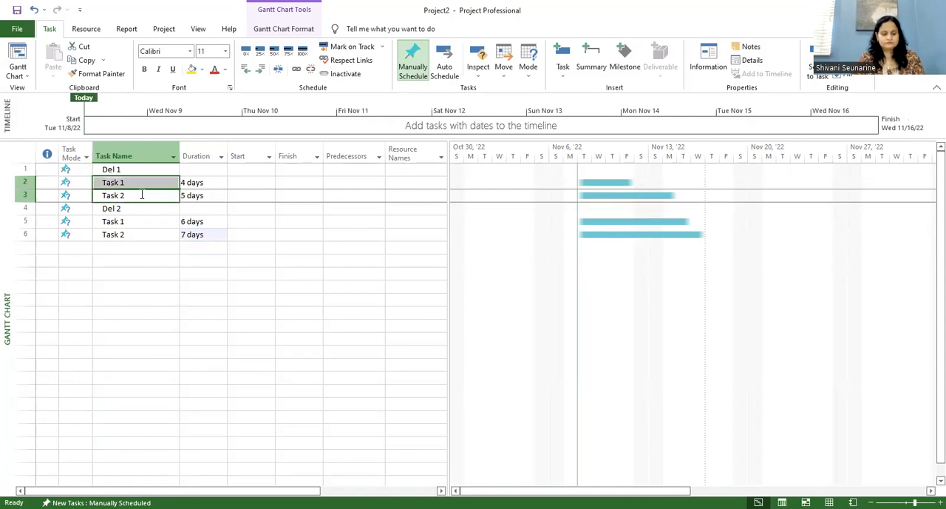
pyautogui.click(260, 69)
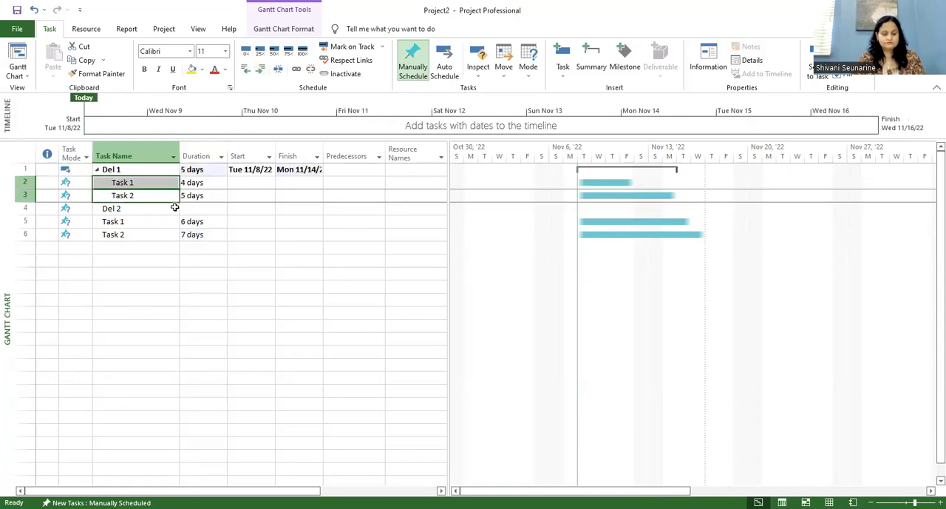
pyautogui.click(151, 220)
pyautogui.keyDown('shift'); pyautogui.click(151, 233); pyautogui.keyUp('shift')
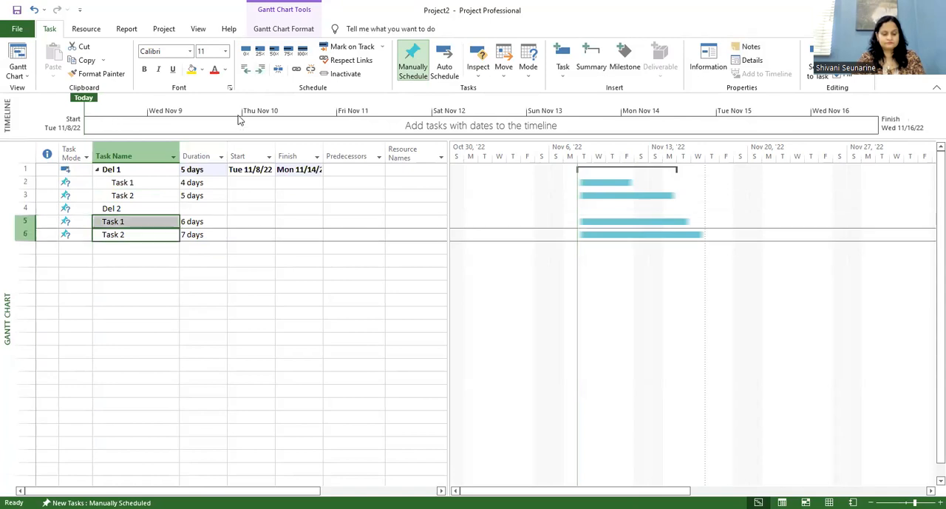
pyautogui.click(264, 71)
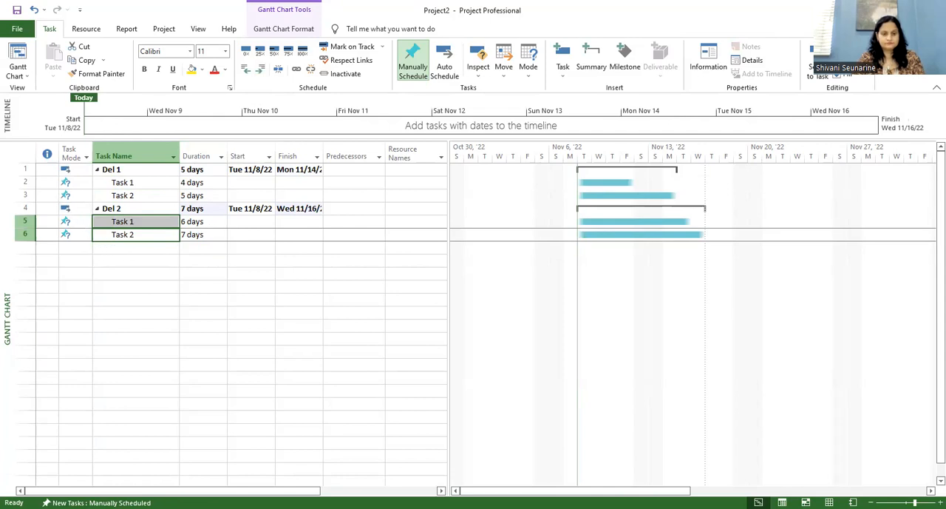
# Step: Change the task mode of all four subtasks under Del 1 and Del 2 to Auto Scheduled
pyautogui.click(78, 182)
pyautogui.click(87, 182)
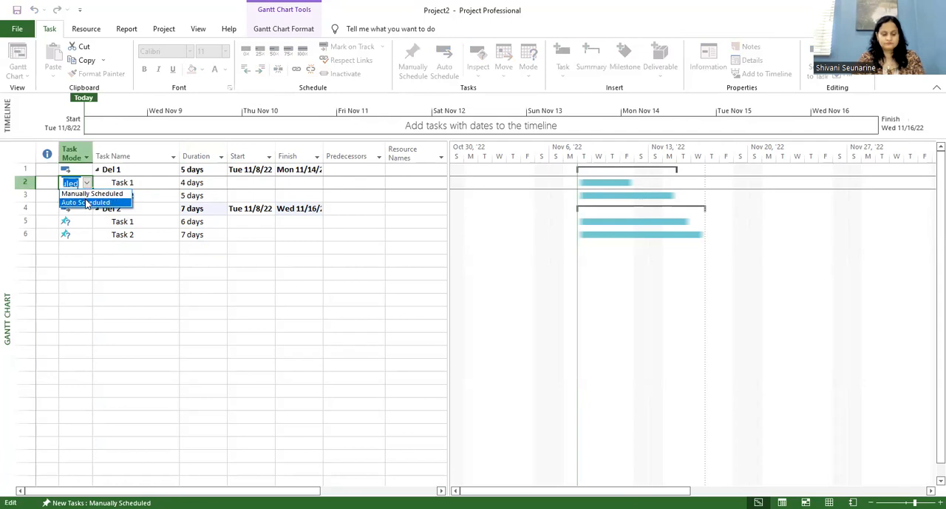
pyautogui.click(87, 202)
pyautogui.click(78, 195)
pyautogui.click(86, 195)
pyautogui.click(85, 215)
pyautogui.click(86, 221)
pyautogui.click(86, 242)
pyautogui.click(78, 234)
pyautogui.click(86, 234)
pyautogui.click(85, 255)
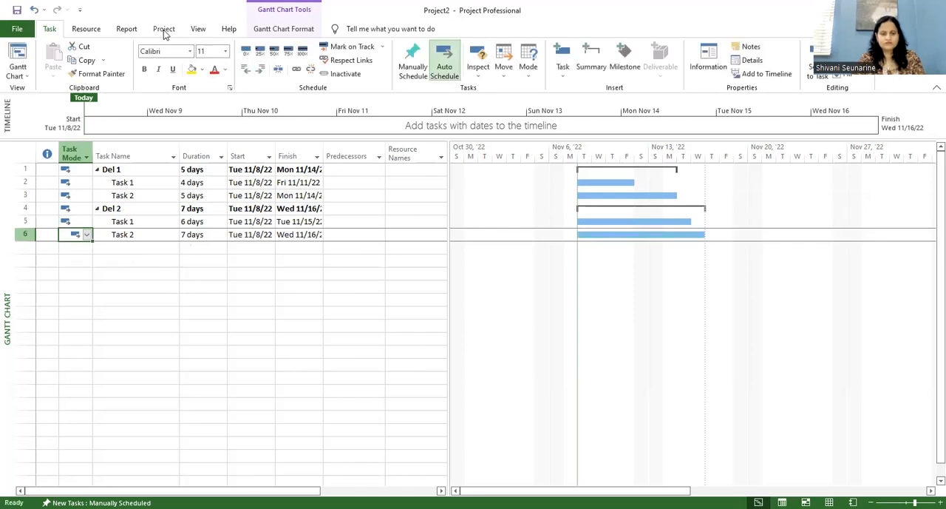
# Step: Set the project start date to Wed 11/9/2022 in the project information
pyautogui.click(164, 31)
pyautogui.click(141, 62)
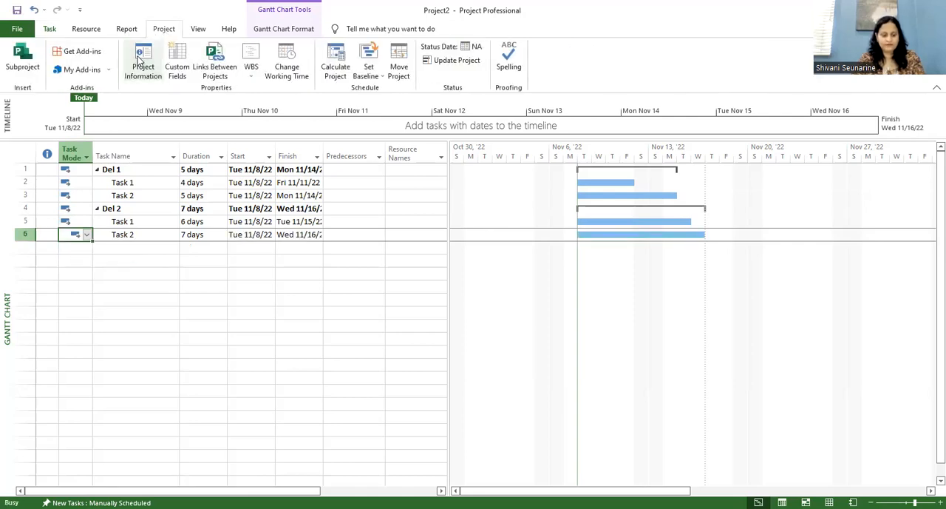
pyautogui.click(467, 155)
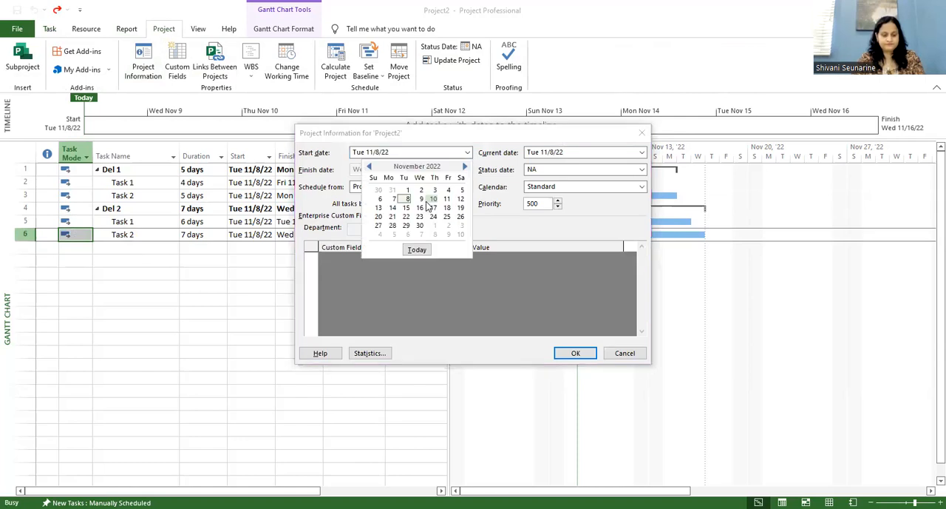
pyautogui.click(420, 199)
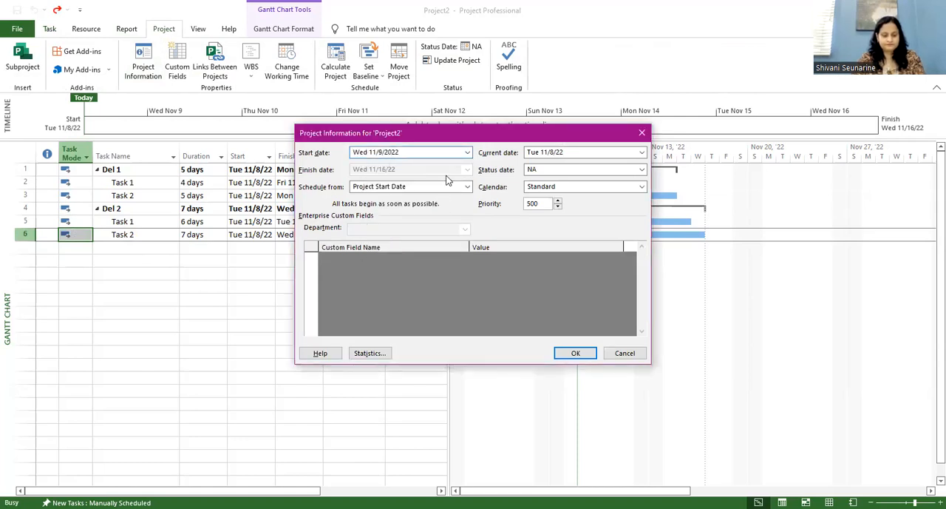
pyautogui.click(576, 352)
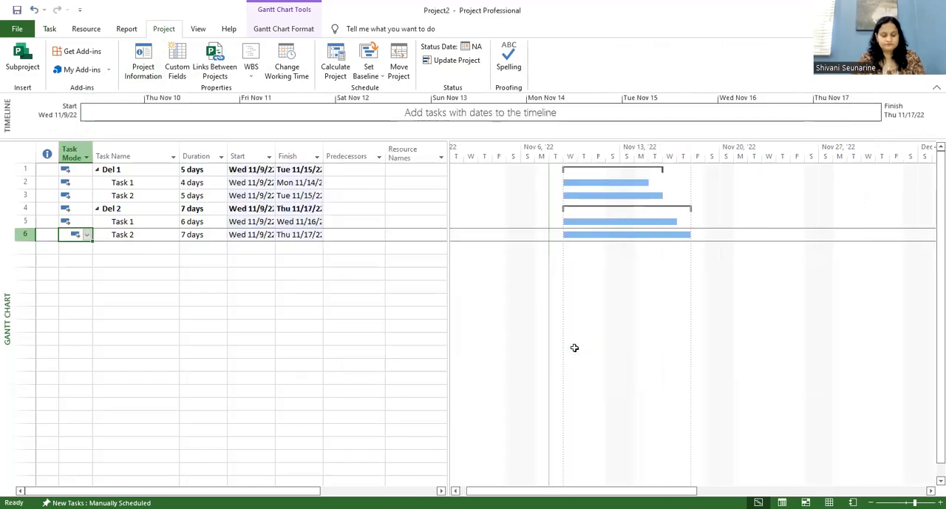
# Step: Widen the Start and Finish columns so their full dates fit
pyautogui.click(156, 287)
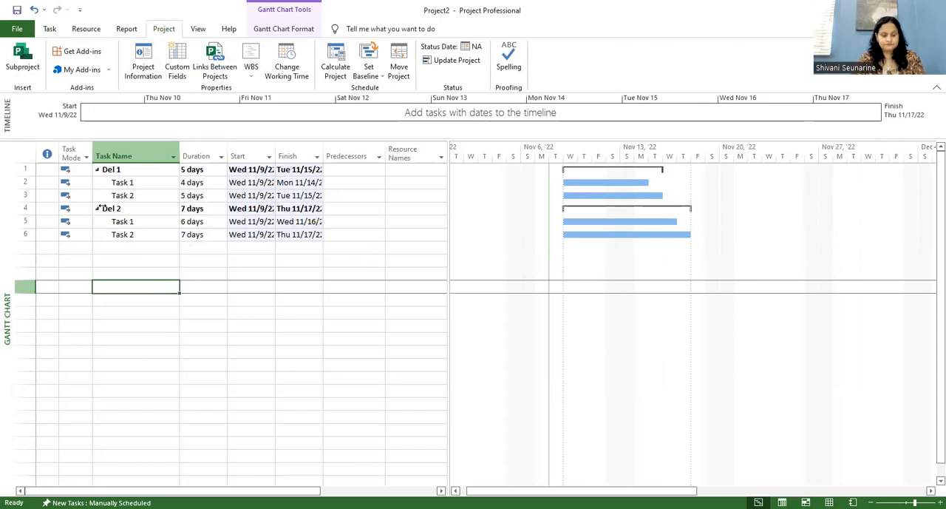
pyautogui.moveTo(276, 153); pyautogui.dragTo(365, 148)
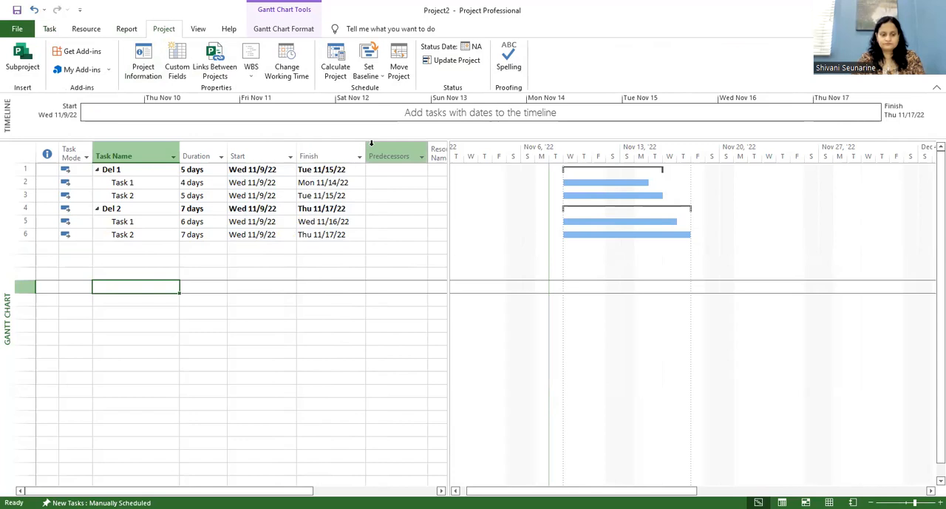
pyautogui.click(252, 269)
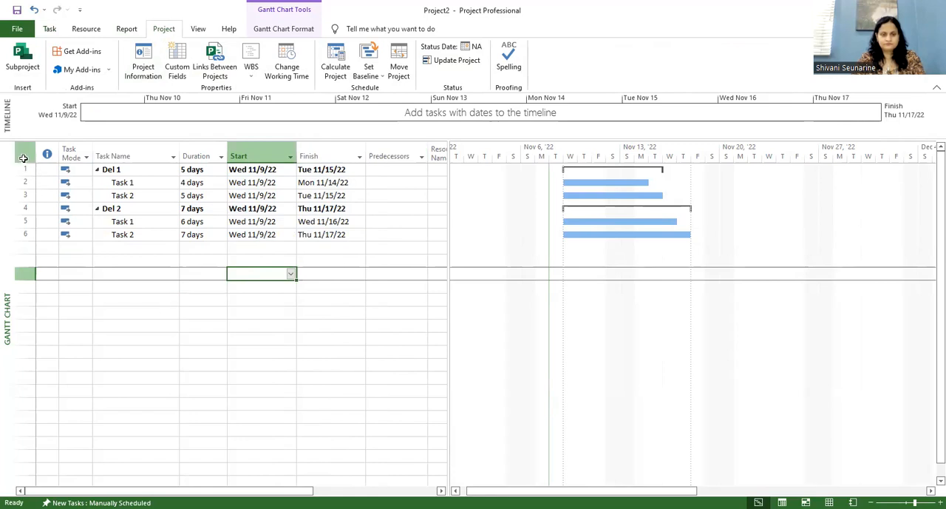
# Step: Link all tasks in the list in sequence, then check the predecessor of Del 2
pyautogui.click(50, 28)
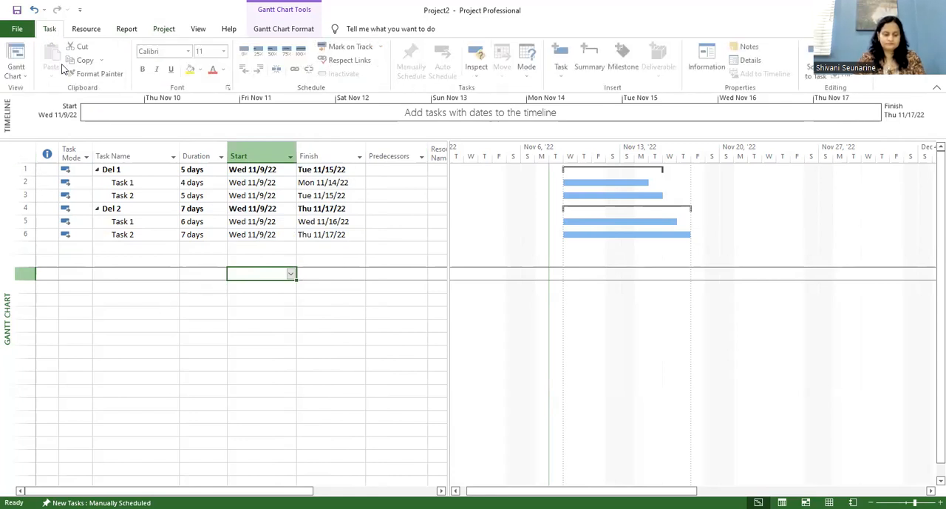
pyautogui.click(25, 153)
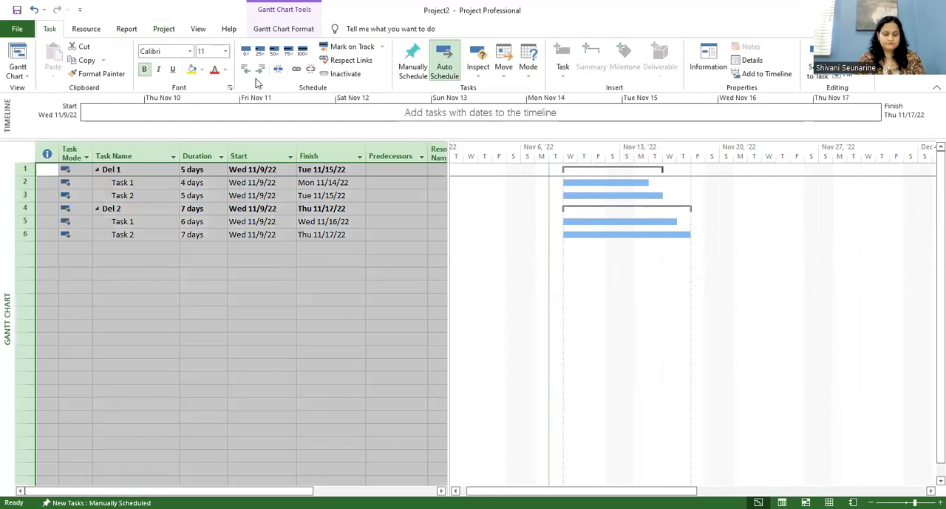
pyautogui.click(297, 70)
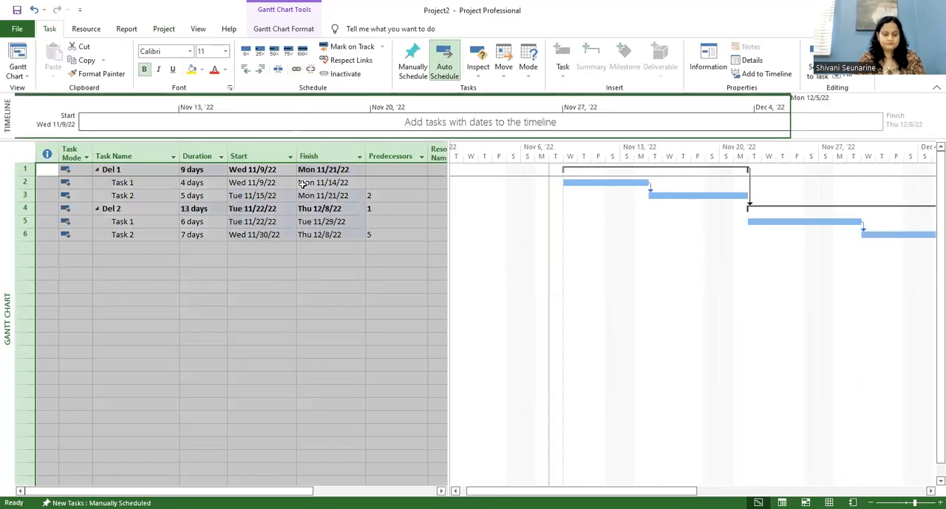
pyautogui.click(260, 273)
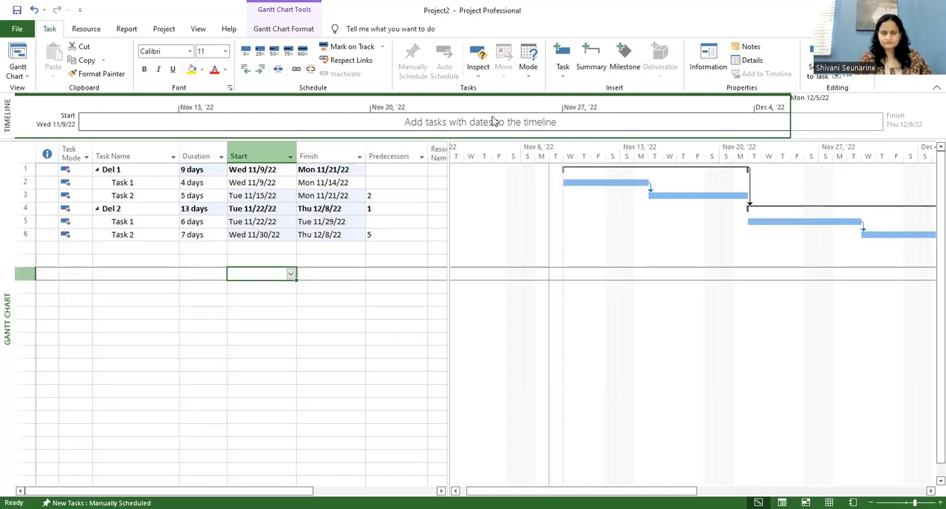
pyautogui.click(369, 207)
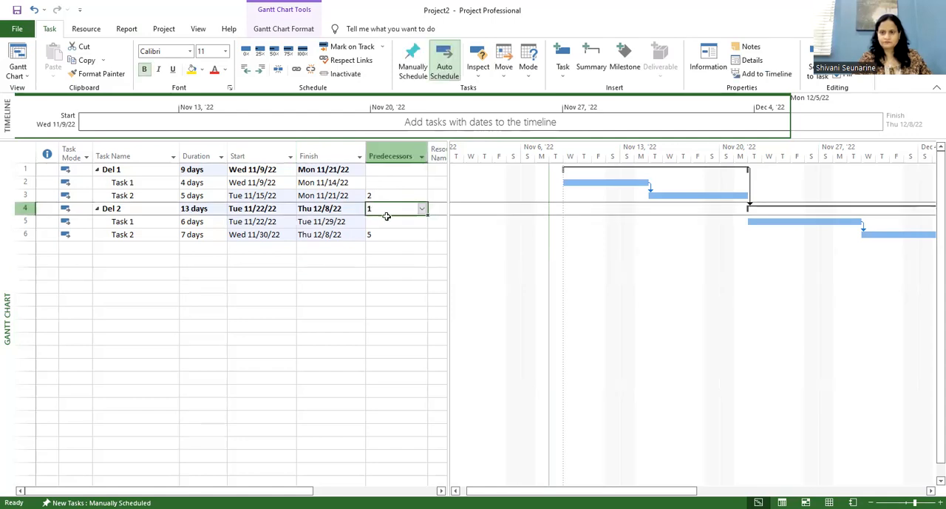
# Step: Try inserting a summary task in the empty row below the last task, then undo the insertion
pyautogui.click(358, 251)
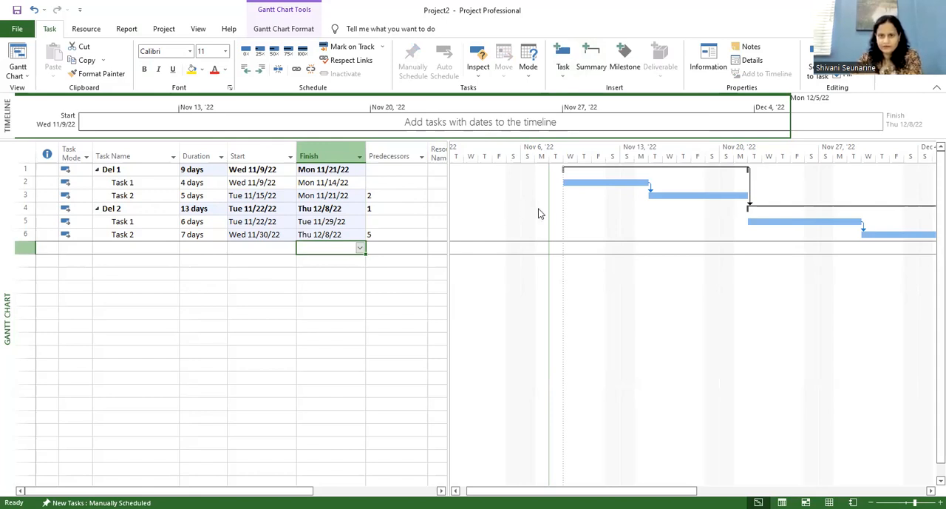
pyautogui.click(600, 72)
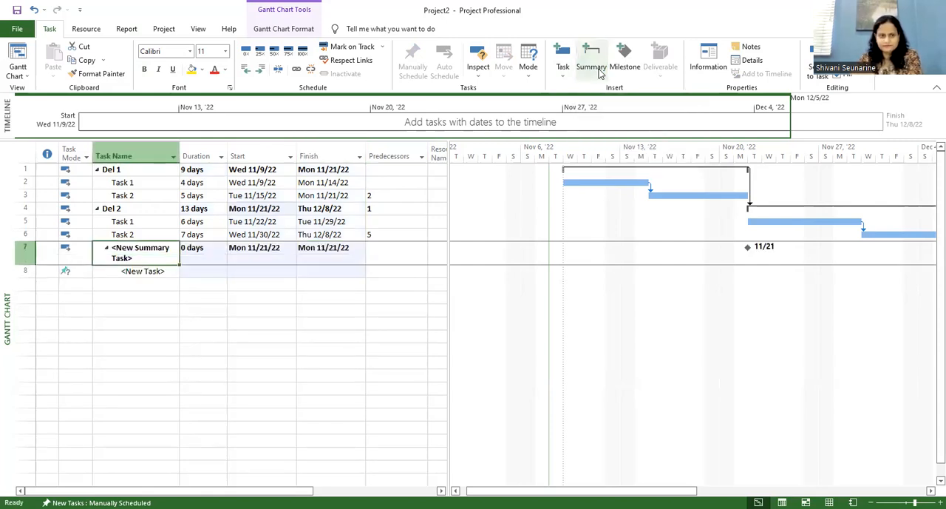
pyautogui.hotkey('ctrl', 'z')
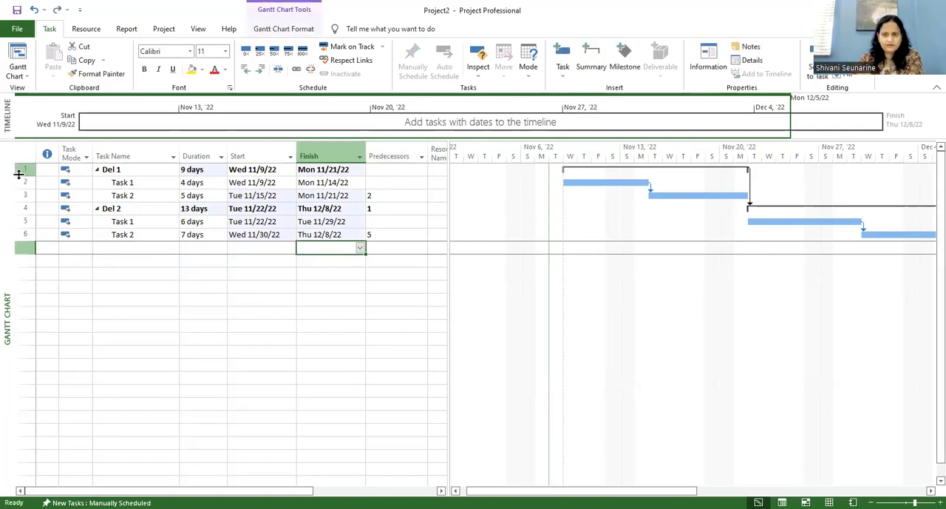
# Step: Insert a new summary task above Del 1, with Del 1 and its subtasks nested under it
pyautogui.click(20, 171)
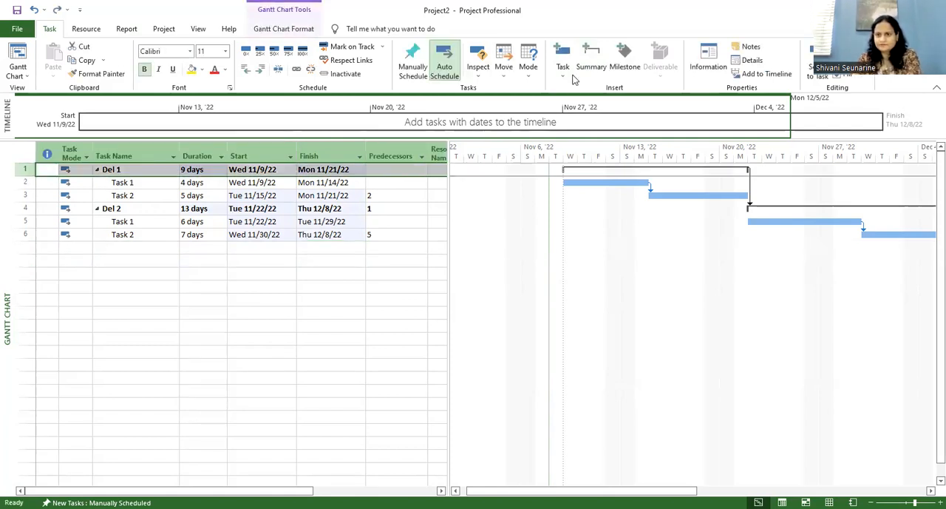
pyautogui.click(590, 62)
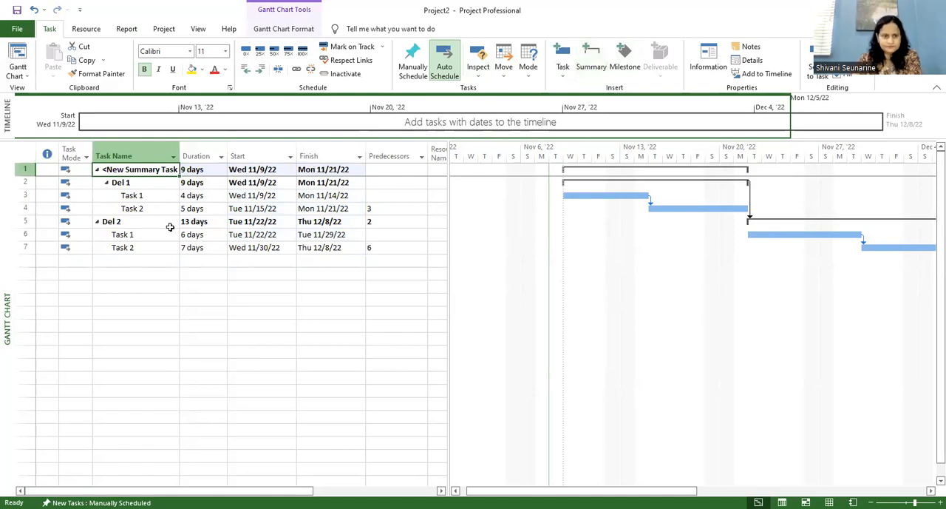
pyautogui.click(152, 186)
pyautogui.click(155, 195)
pyautogui.click(152, 213)
pyautogui.click(182, 329)
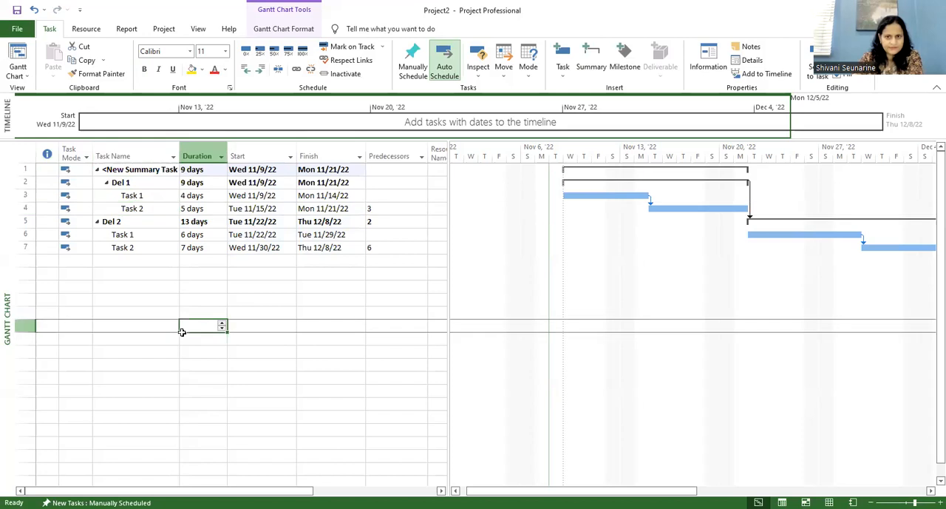
# Step: Indent Del 2 so it also falls under the new summary task, then select the summary task's name
pyautogui.click(128, 221)
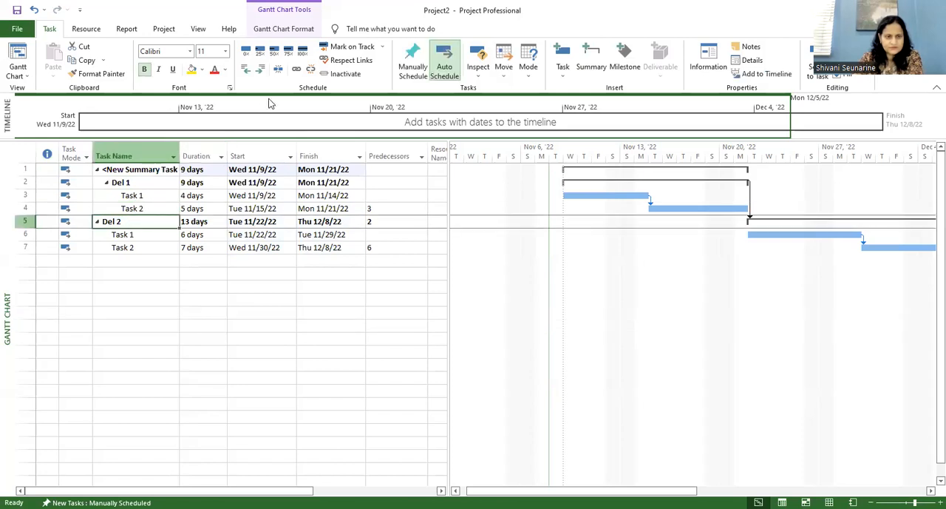
pyautogui.click(263, 70)
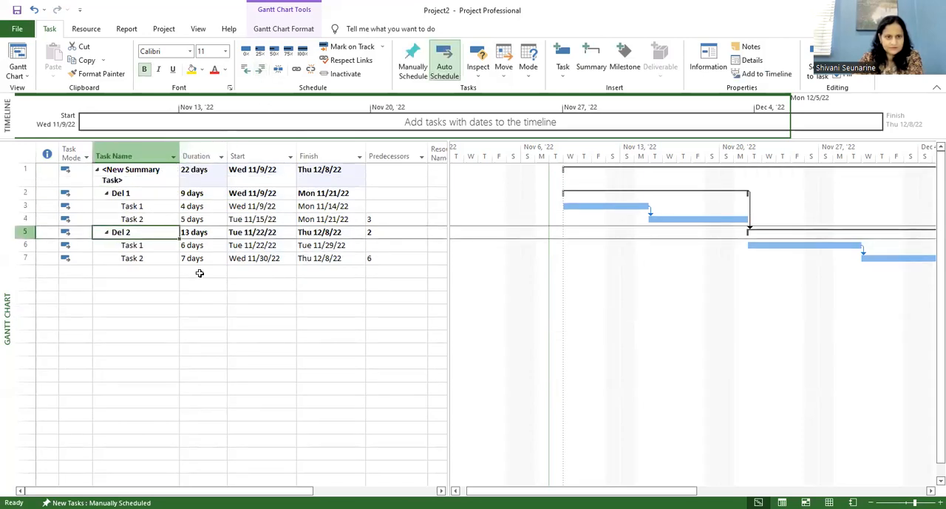
pyautogui.click(185, 308)
pyautogui.click(151, 179)
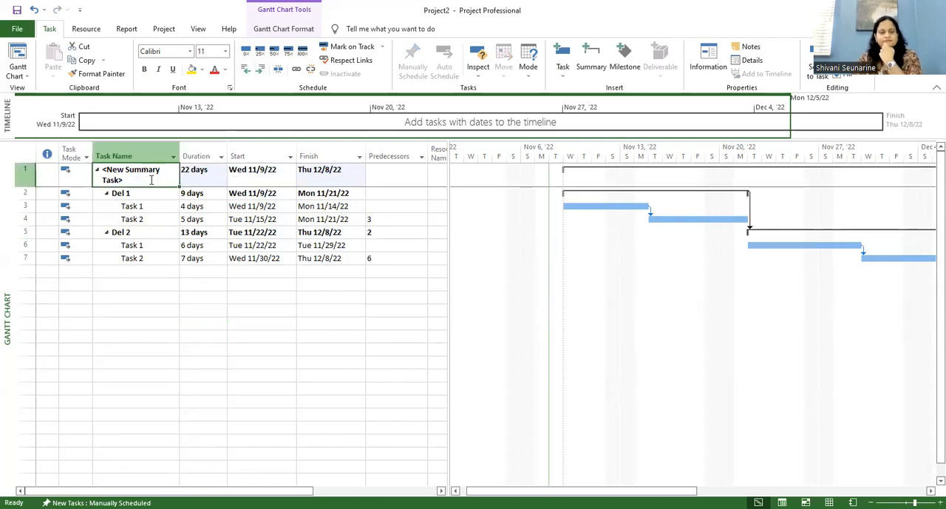
# Step: Rename the new top-level summary task to Total Del Time
pyautogui.click(136, 183)
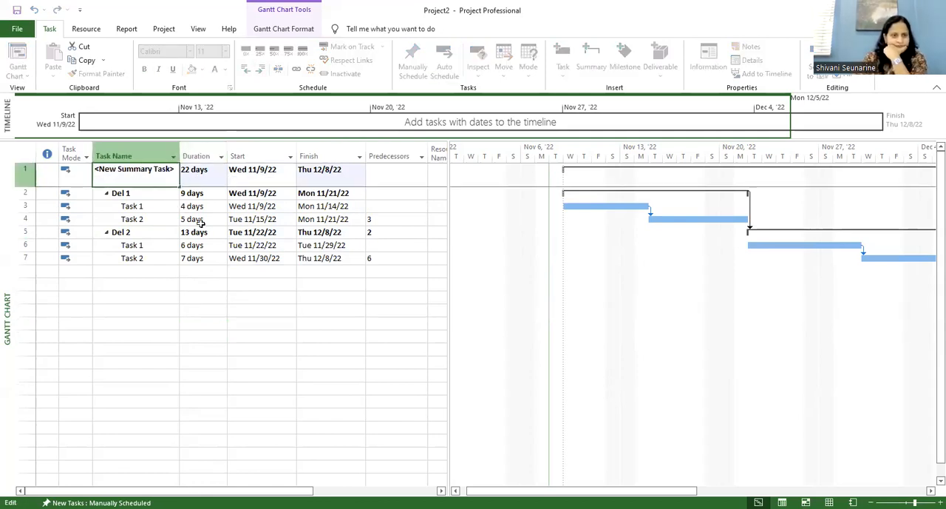
pyautogui.press('BackSpace')
pyautogui.press('BackSpace')
pyautogui.press('BackSpace')
pyautogui.press('BackSpace')
pyautogui.press('BackSpace')
pyautogui.press('BackSpace')
pyautogui.press('BackSpace')
pyautogui.press('BackSpace')
pyautogui.press('BackSpace')
pyautogui.hotkey('ctrl', 'a')
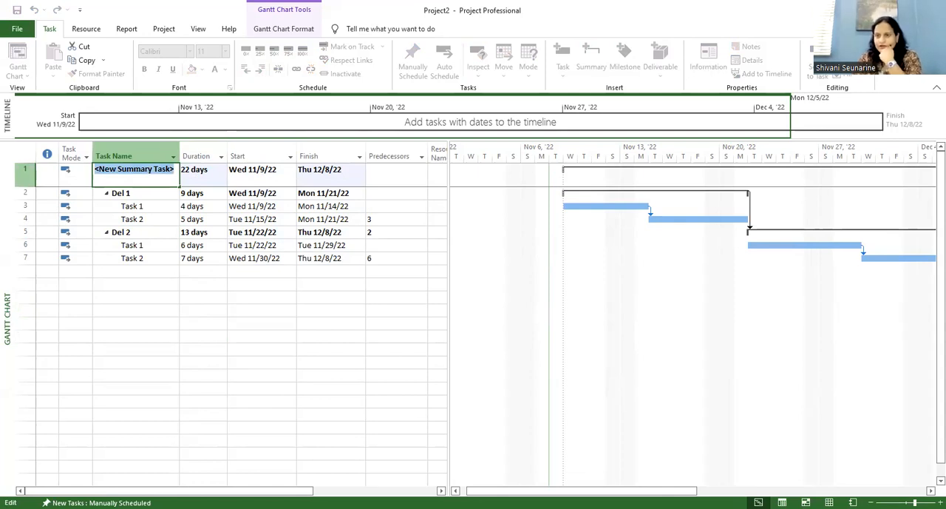
pyautogui.write('Tot')
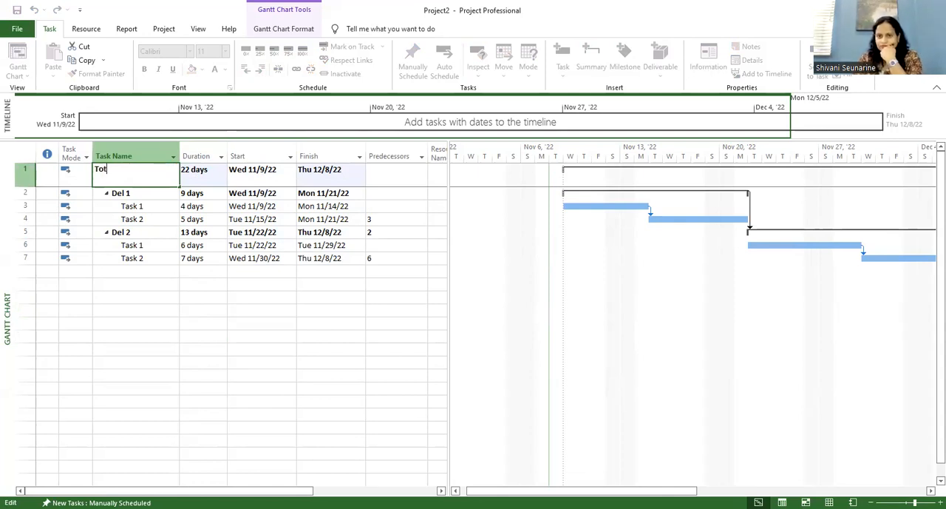
pyautogui.write('al Del Time')
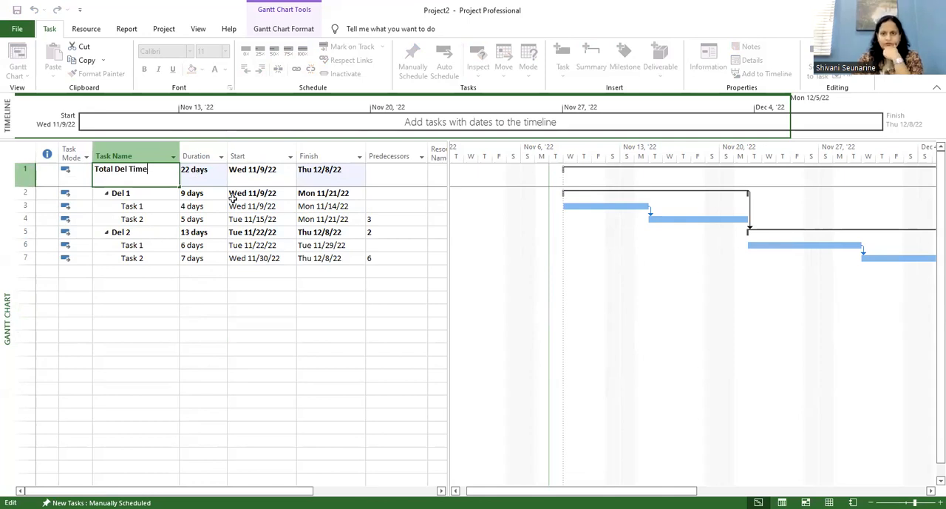
pyautogui.click(194, 309)
pyautogui.click(100, 240)
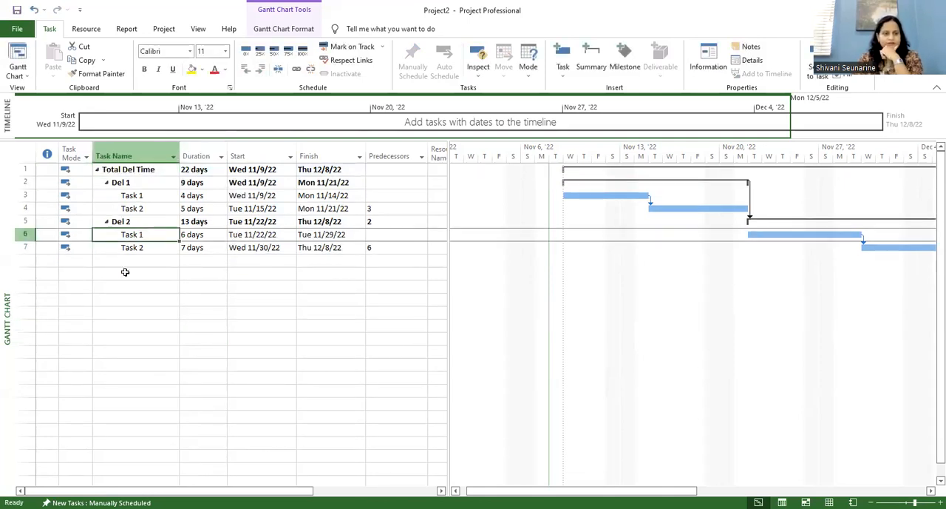
pyautogui.click(125, 272)
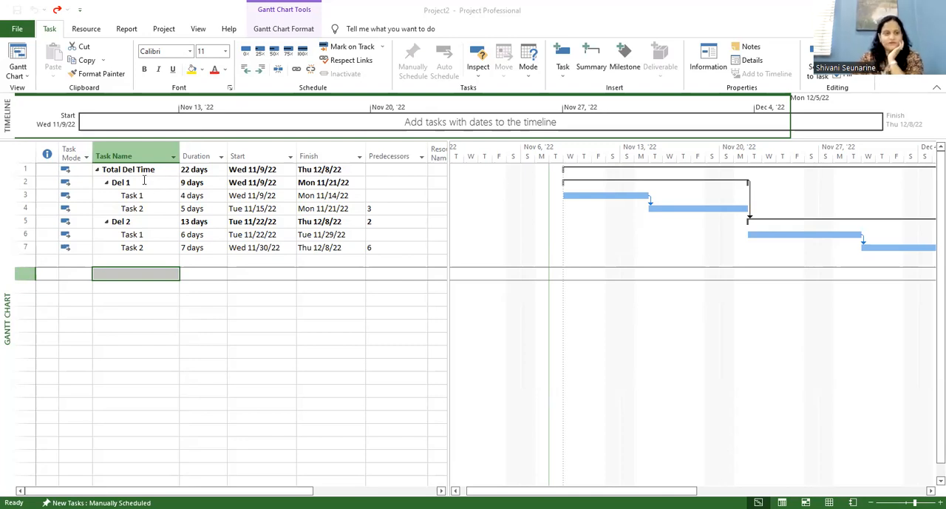
# Step: Try deleting the Total Del Time summary task together with its subtasks, then undo the deletion
pyautogui.click(168, 184)
pyautogui.rightClick(29, 172)
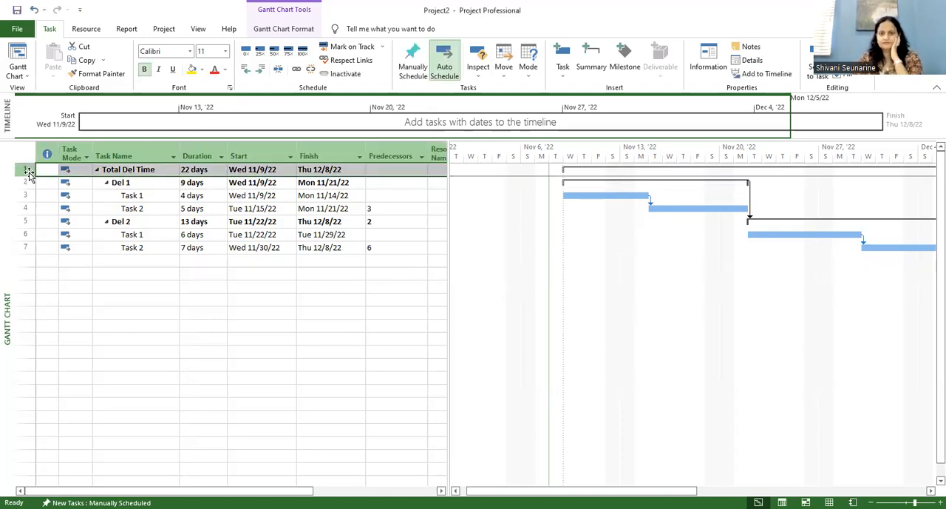
pyautogui.click(65, 267)
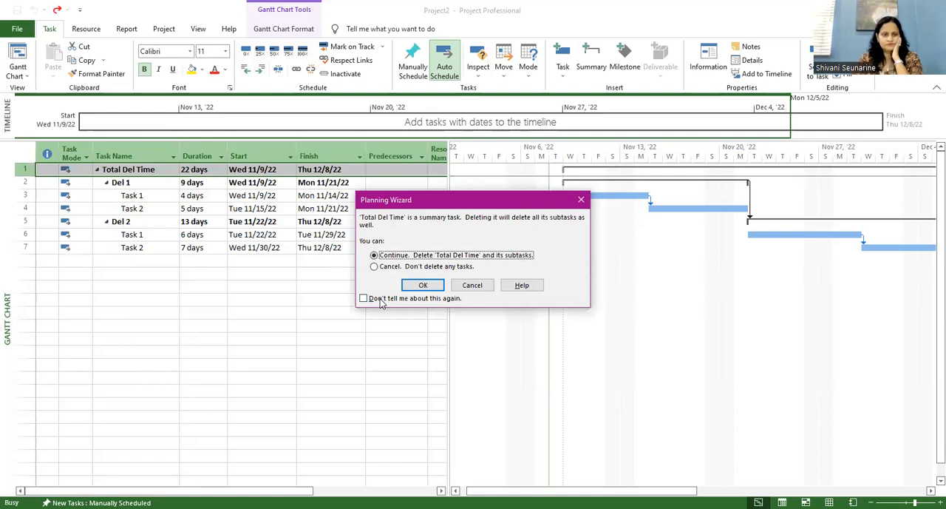
pyautogui.click(423, 285)
pyautogui.hotkey('ctrl', 'z')
# Step: Outdent Del 1 and Del 2 to the top level so neither is nested under Total Del Time
pyautogui.click(124, 182)
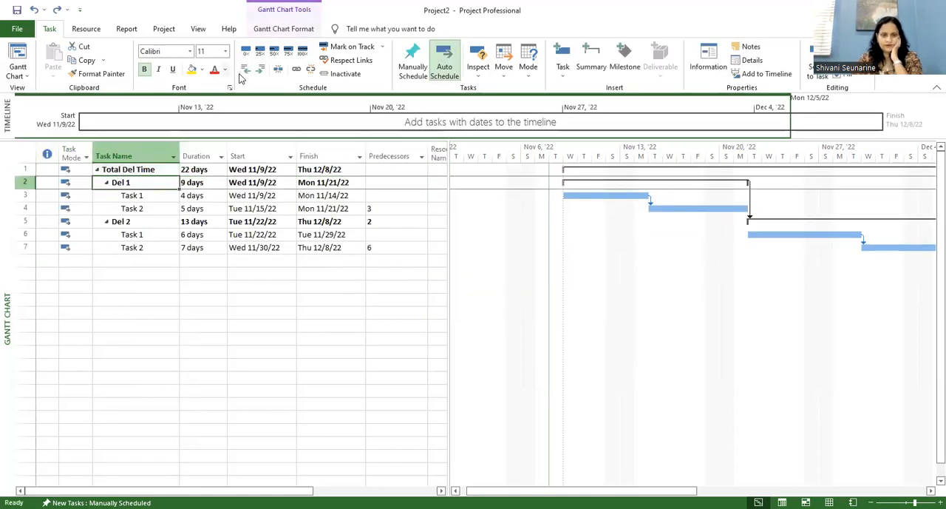
pyautogui.click(246, 71)
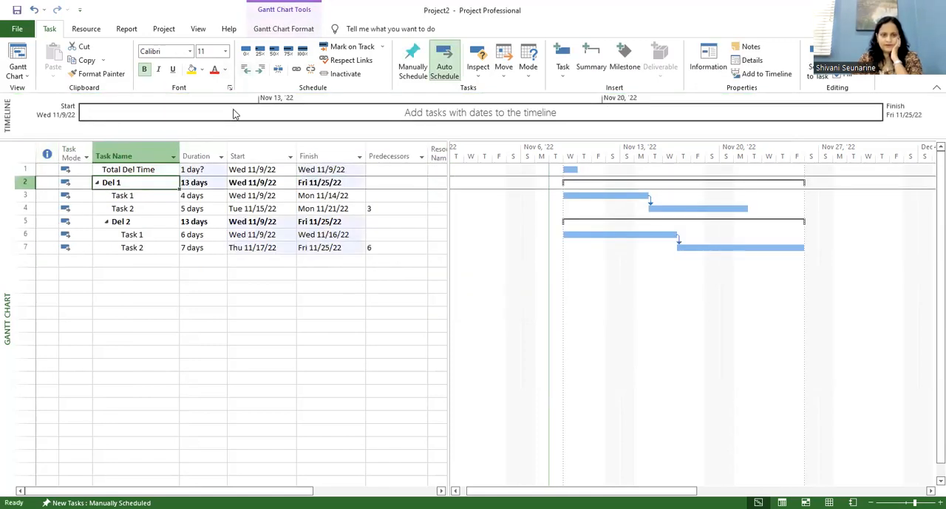
pyautogui.click(134, 222)
pyautogui.click(246, 70)
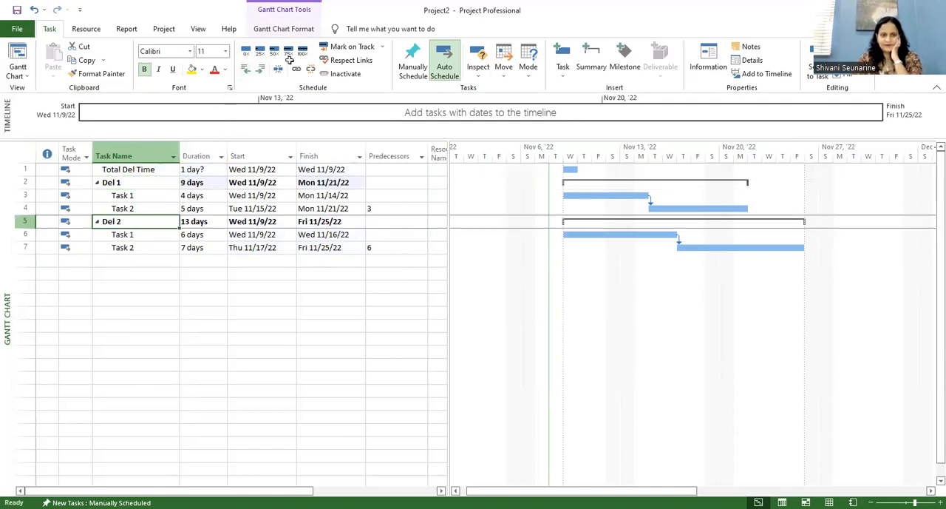
# Step: Delete the Total Del Time task while keeping both deliverables and their tasks
pyautogui.click(32, 170)
pyautogui.rightClick(33, 170)
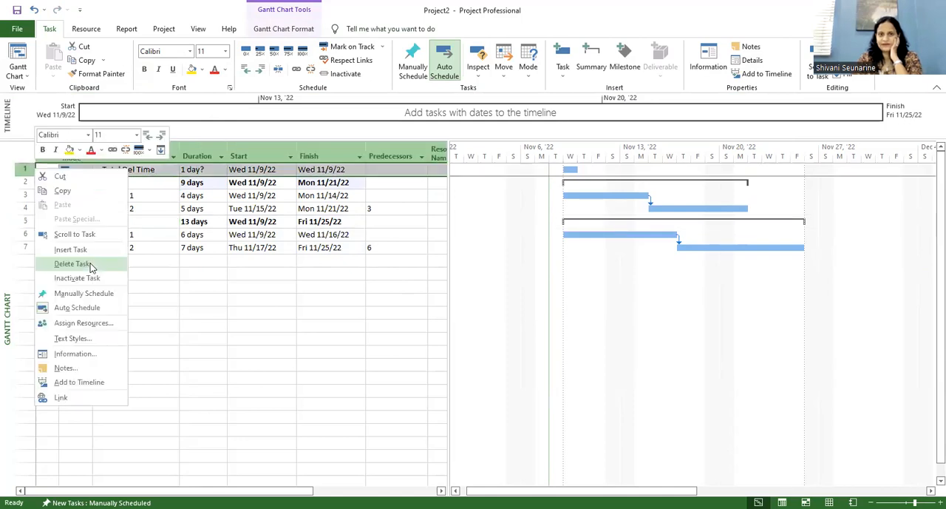
pyautogui.click(88, 264)
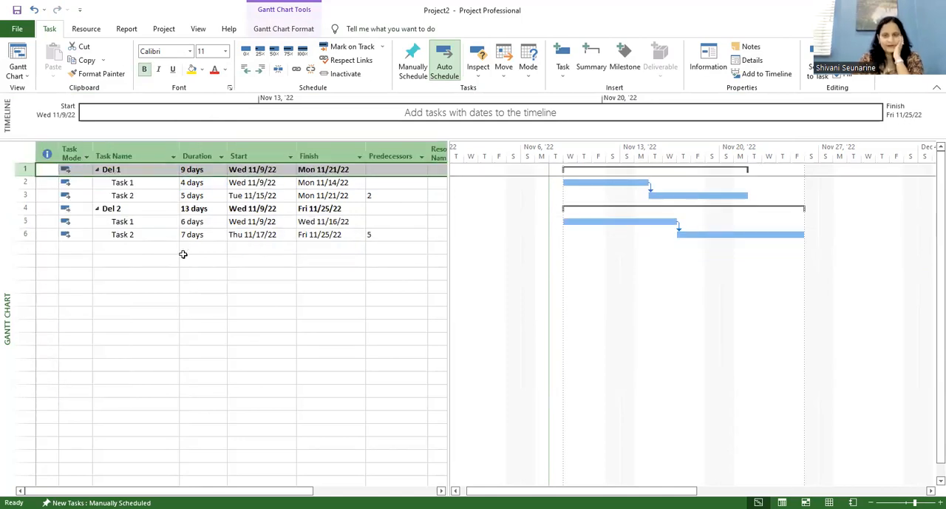
# Step: Insert a new summary task above Del 1 and delete the placeholder task created beneath it
pyautogui.rightClick(27, 171)
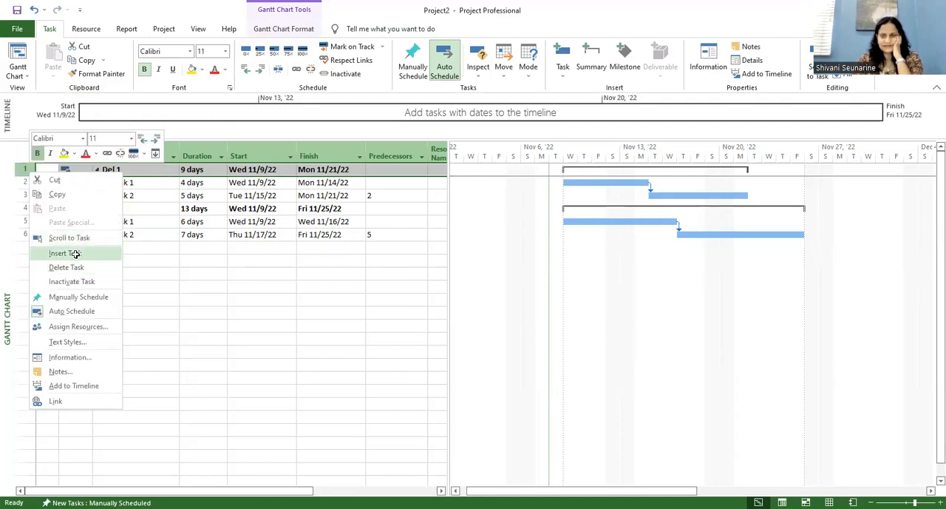
pyautogui.click(75, 253)
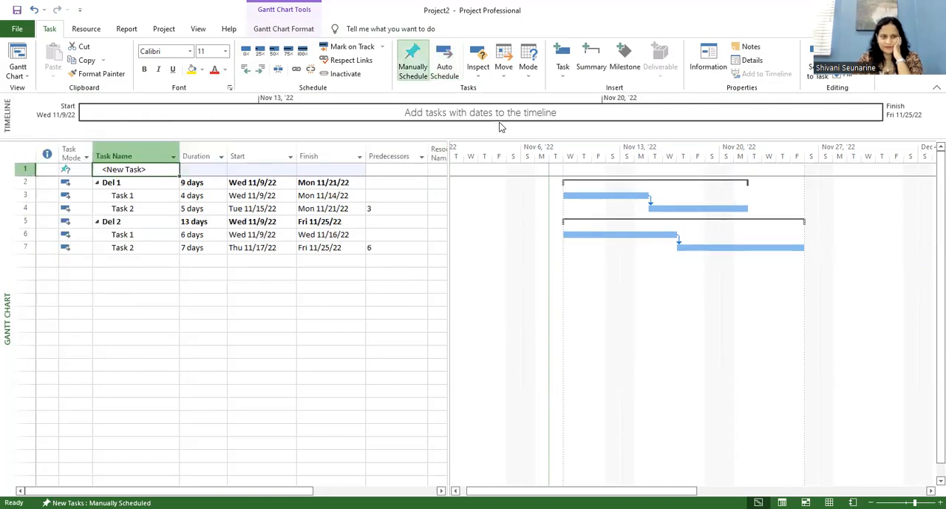
pyautogui.click(589, 63)
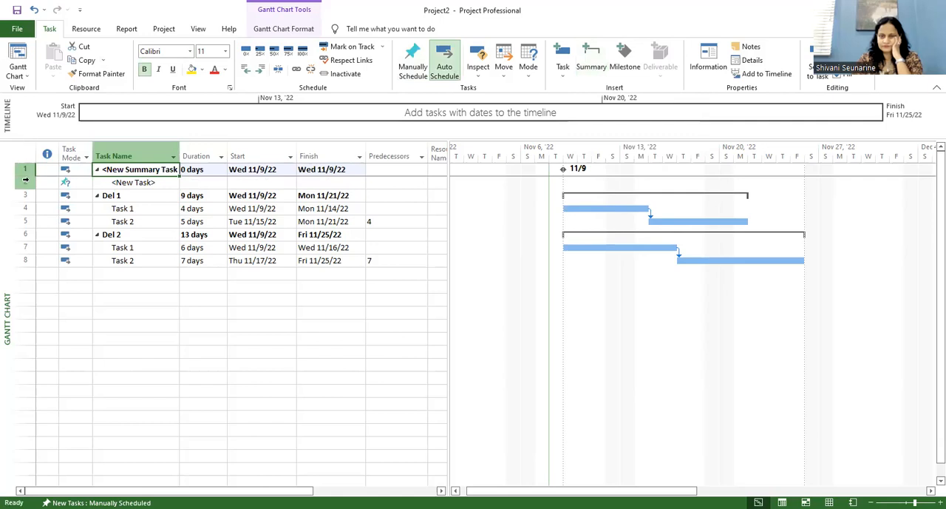
pyautogui.click(30, 182)
pyautogui.rightClick(30, 183)
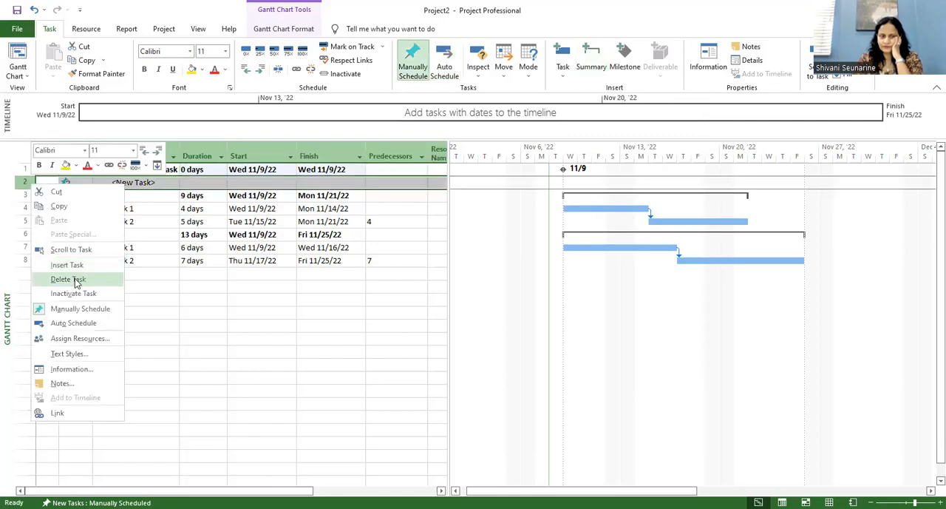
pyautogui.press('Return')
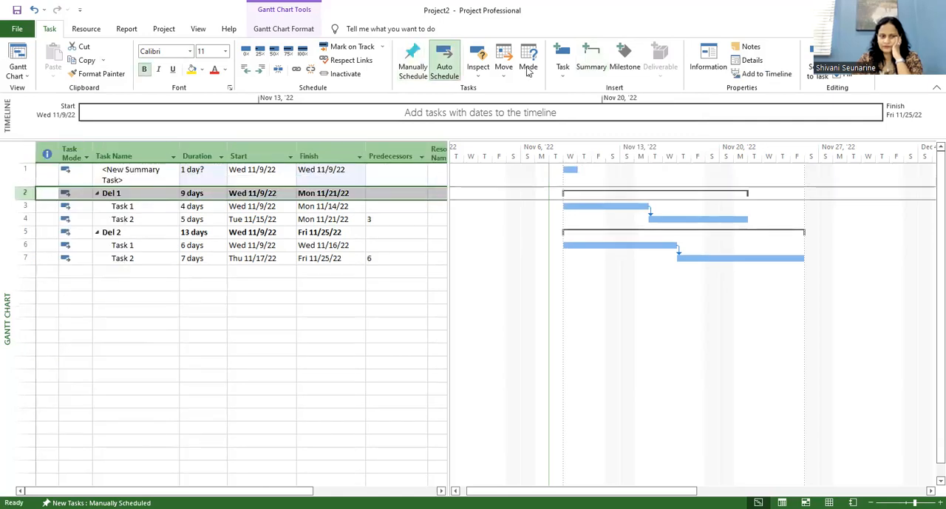
pyautogui.click(24, 172)
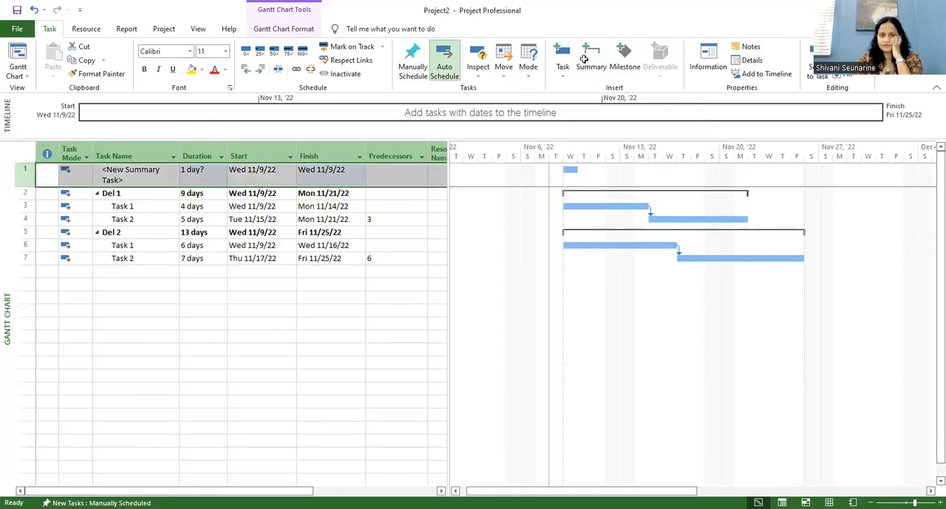
# Step: Indent Del 1 and Del 2 so both fall under the new summary task
pyautogui.click(152, 219)
pyautogui.click(150, 194)
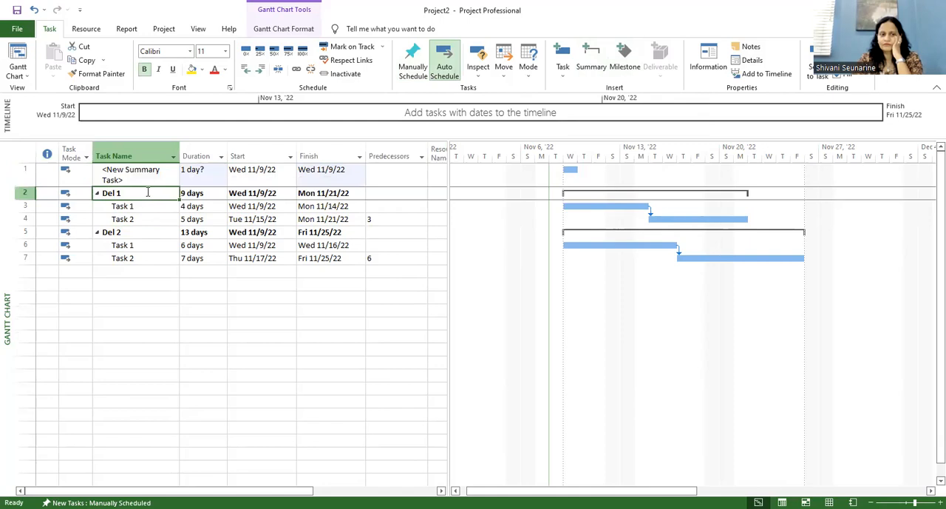
pyautogui.click(262, 70)
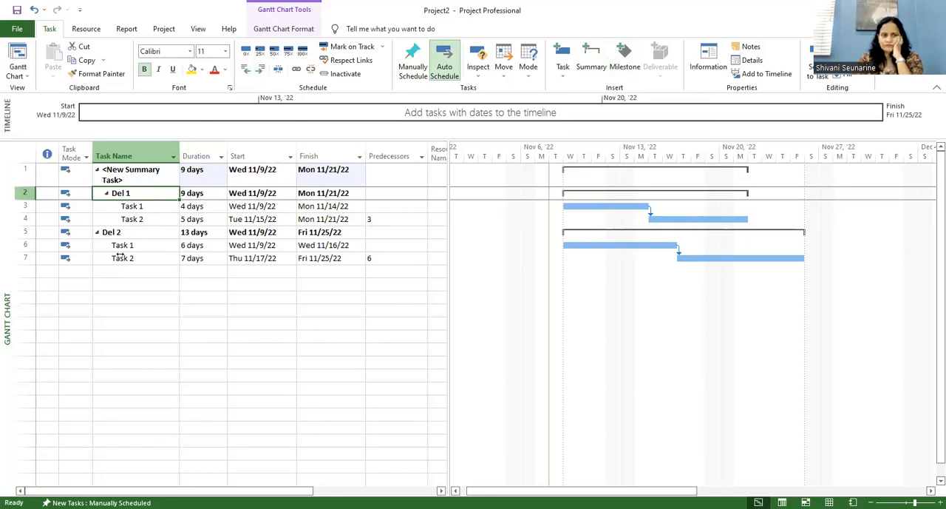
pyautogui.click(124, 232)
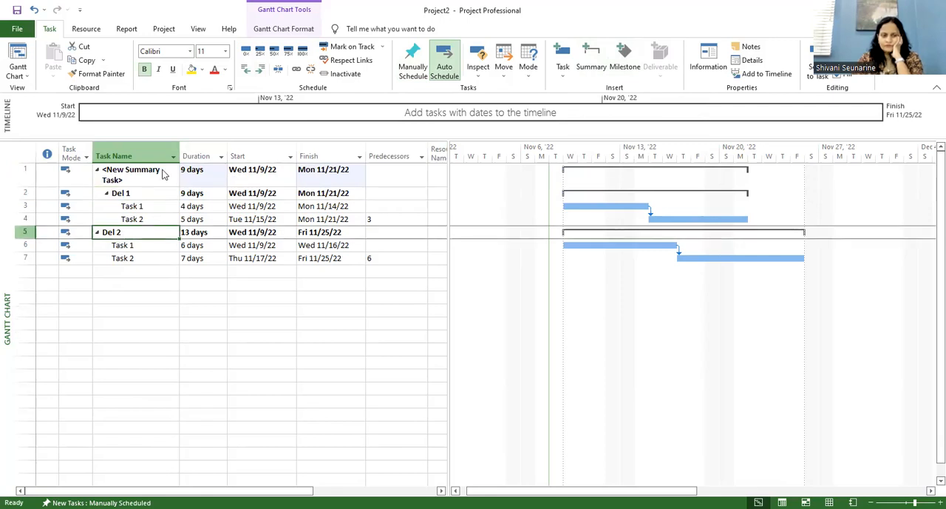
pyautogui.click(260, 70)
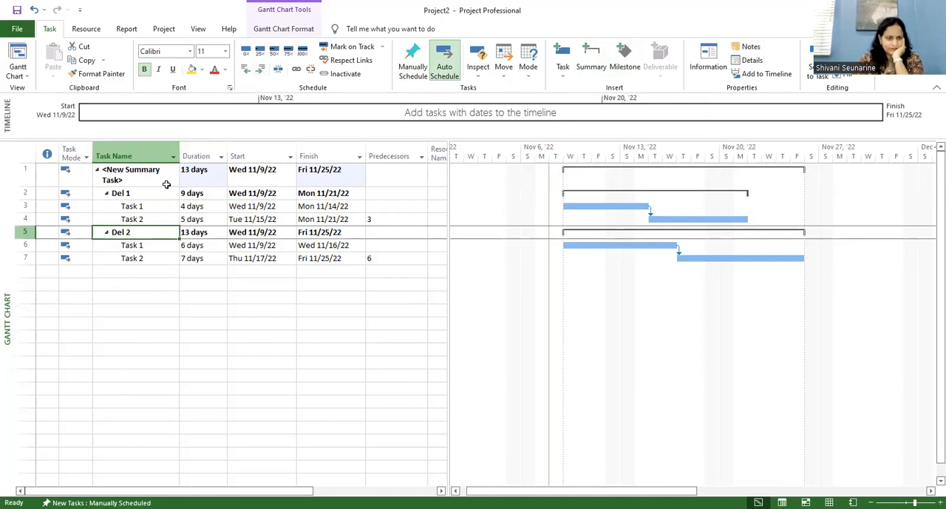
# Step: Collapse and expand the deliverables under the new summary task to check the outline structure
pyautogui.click(145, 193)
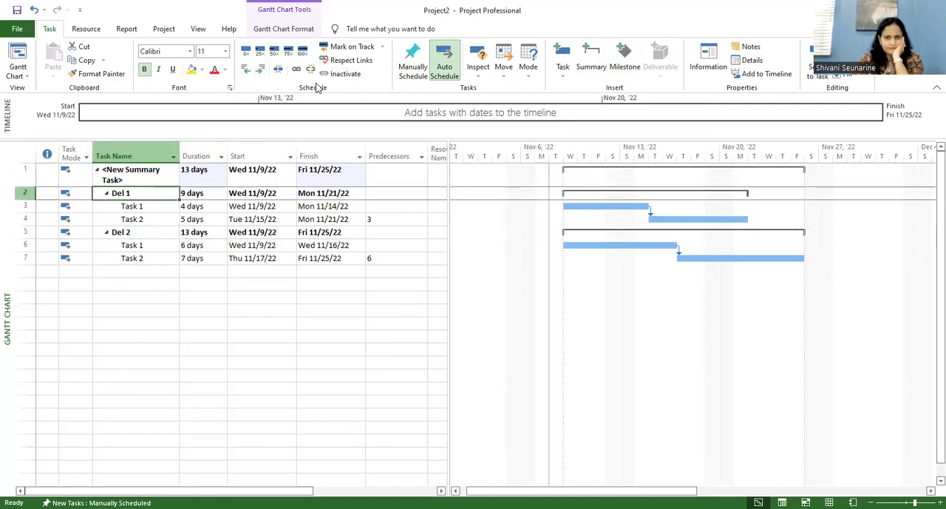
pyautogui.click(97, 171)
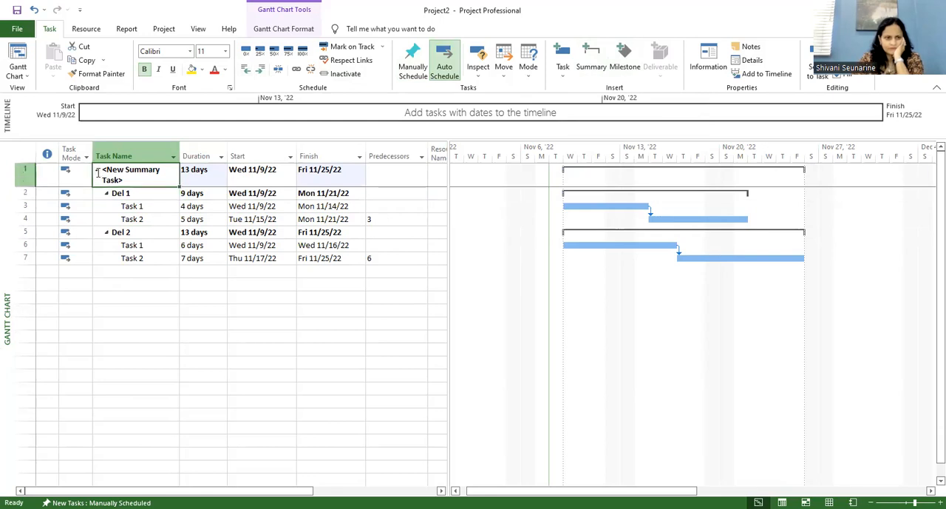
pyautogui.click(97, 171)
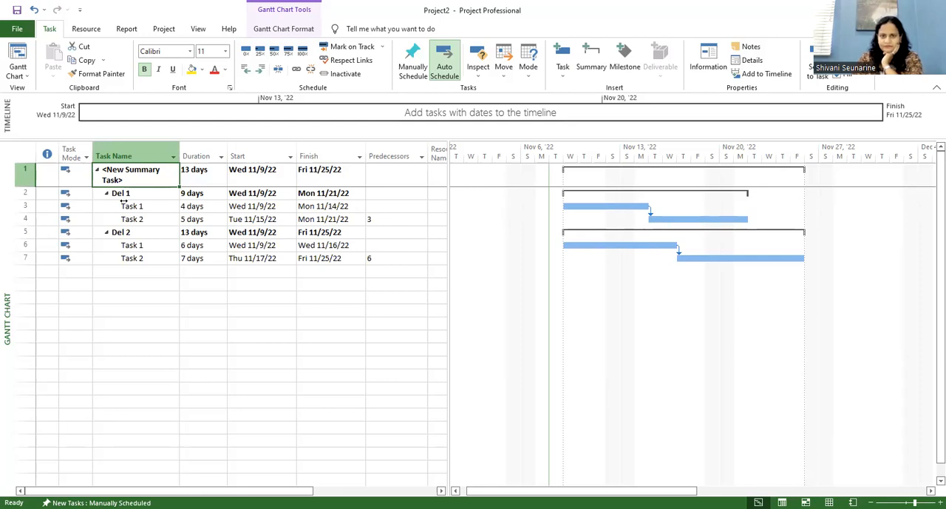
pyautogui.click(112, 193)
pyautogui.click(105, 193)
pyautogui.click(105, 193)
pyautogui.click(106, 232)
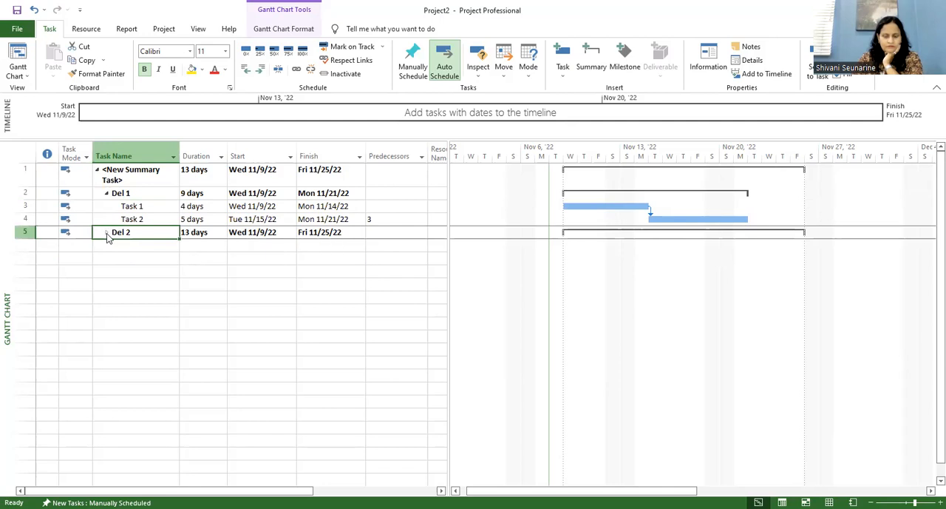
pyautogui.click(106, 232)
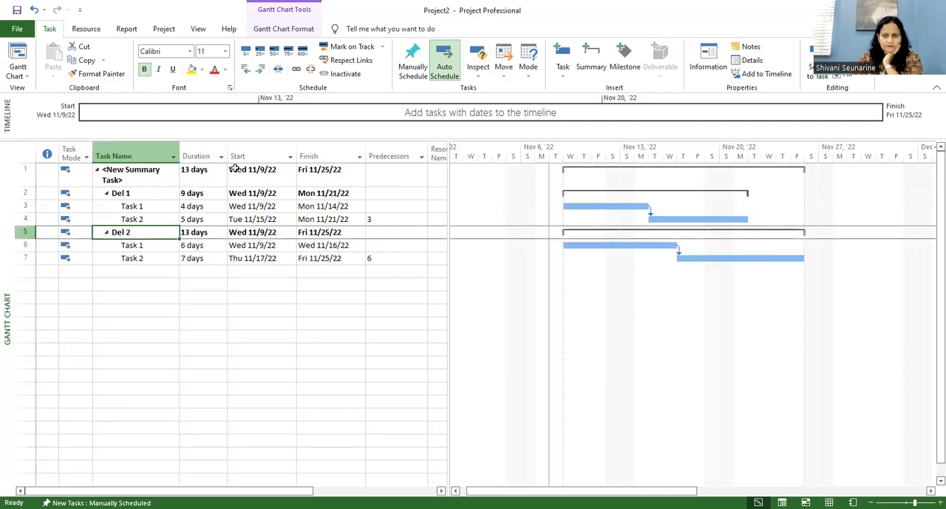
# Step: Set the predecessor of Del 2 to task 2 so it follows Del 1
pyautogui.click(377, 234)
pyautogui.write('2')
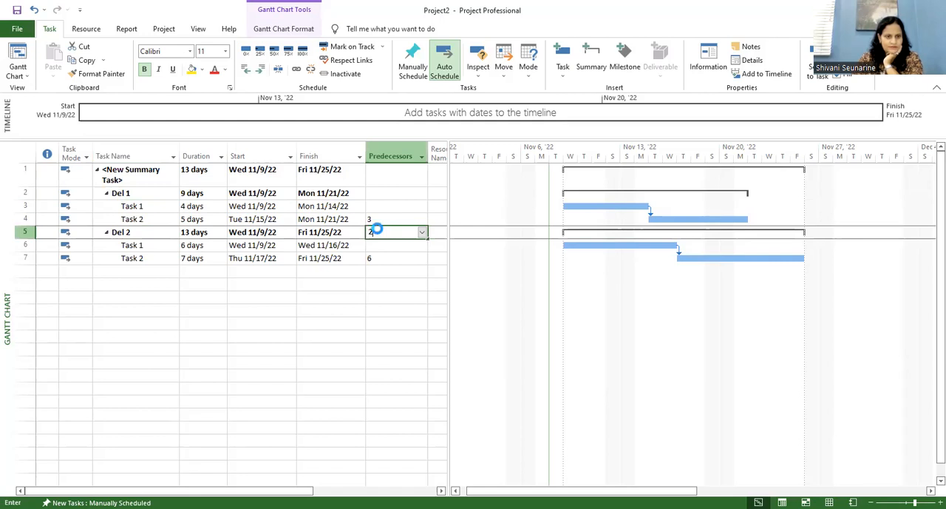
pyautogui.press('Return')
pyautogui.click(231, 285)
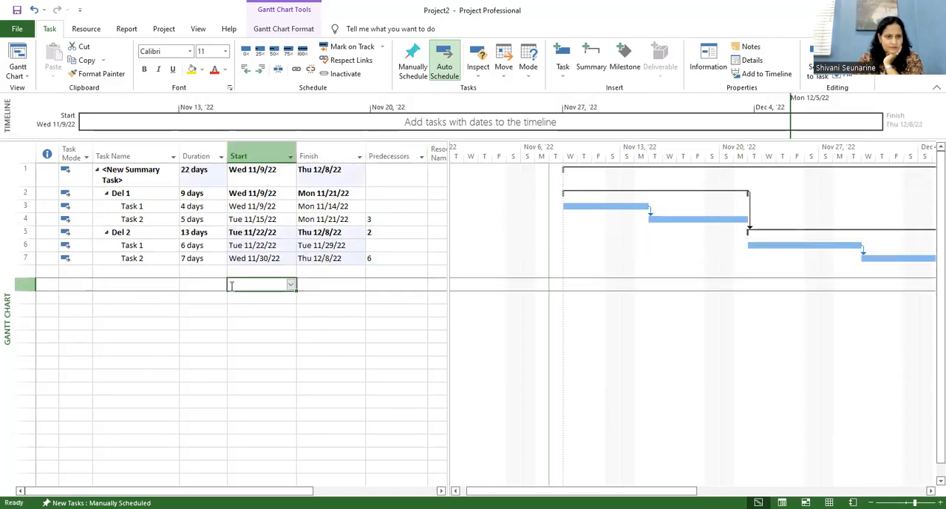
pyautogui.click(383, 232)
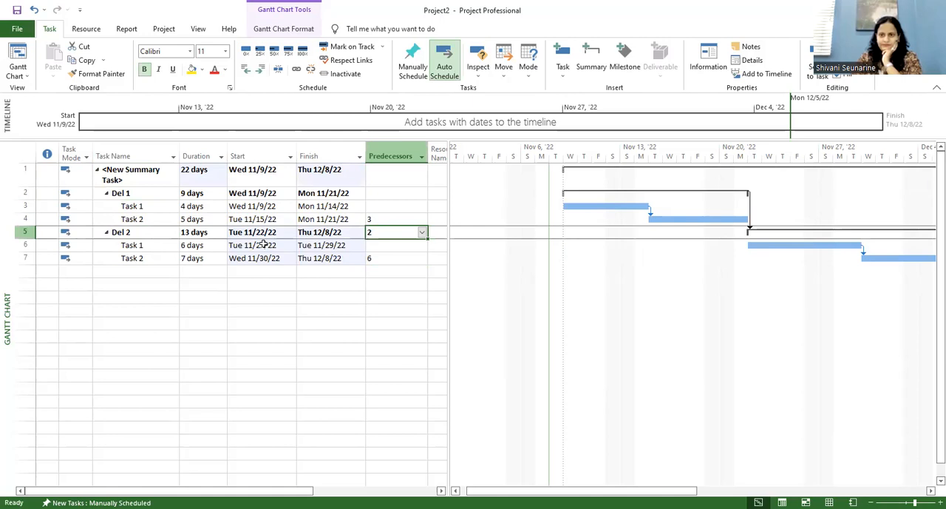
pyautogui.click(177, 274)
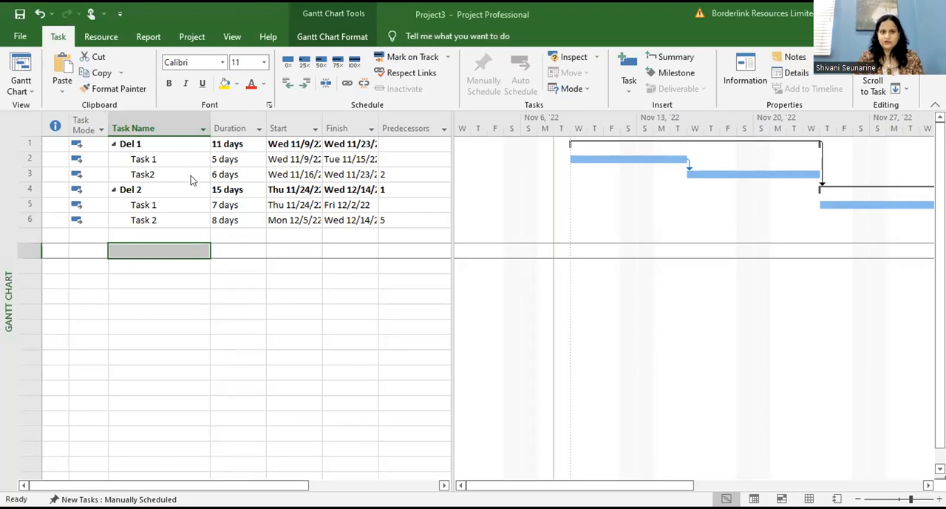
# Step: Reverse the order of the Project3 task list by descending ID, then select Task 2 under Del 2
pyautogui.click(25, 126)
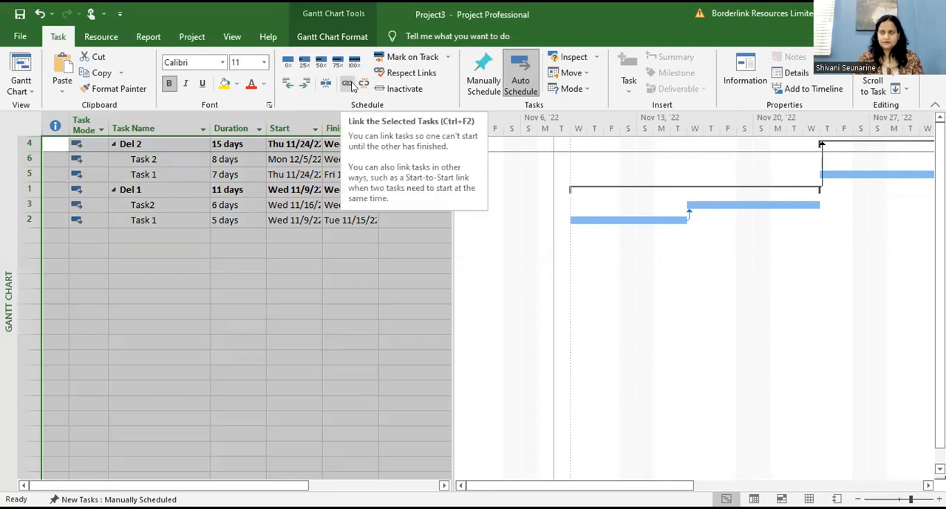
pyautogui.click(301, 232)
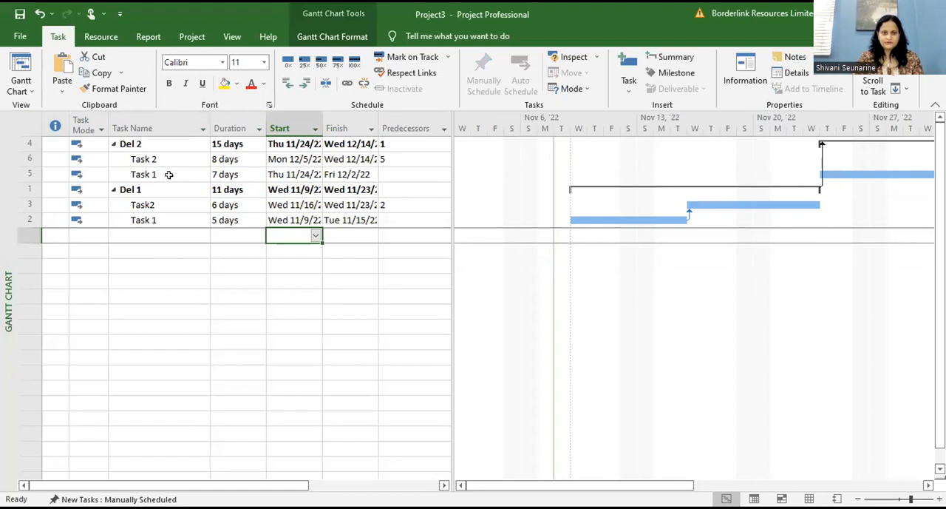
pyautogui.click(166, 161)
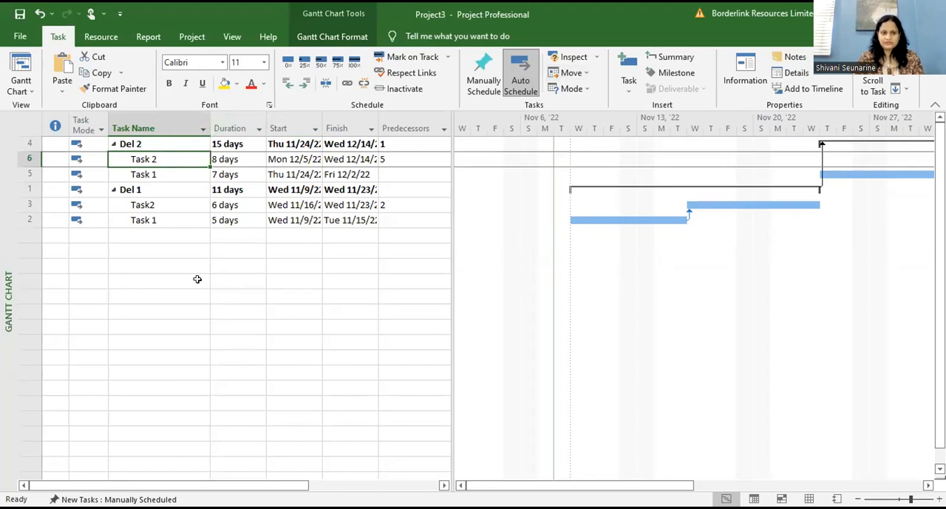
pyautogui.click(165, 125)
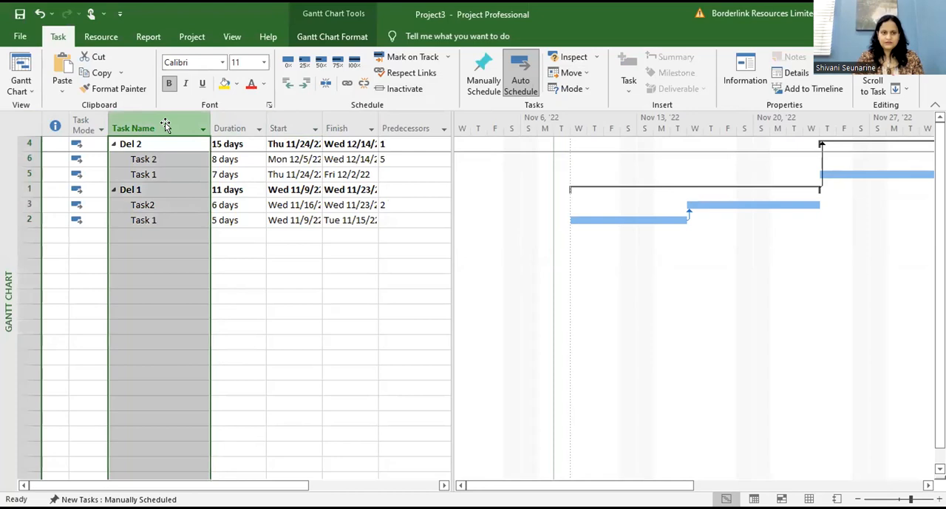
pyautogui.click(299, 257)
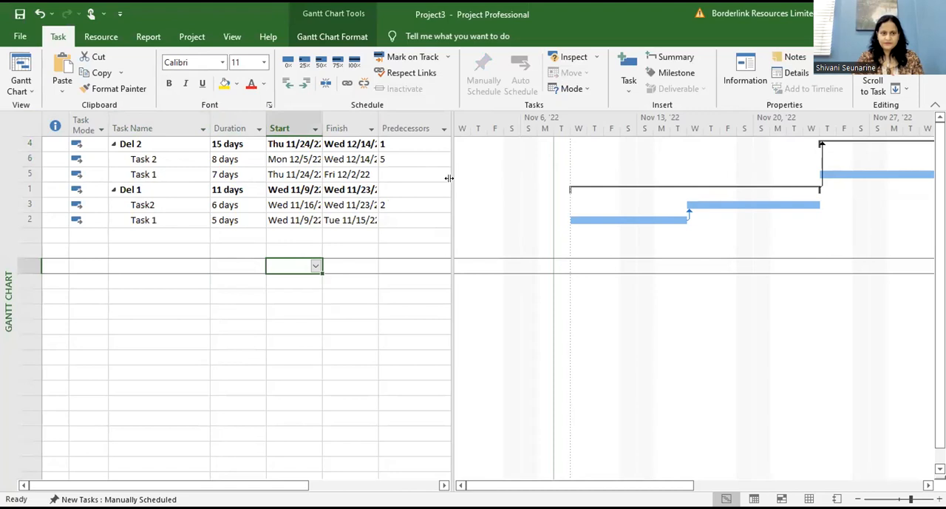
pyautogui.moveTo(448, 178); pyautogui.dragTo(435, 178)
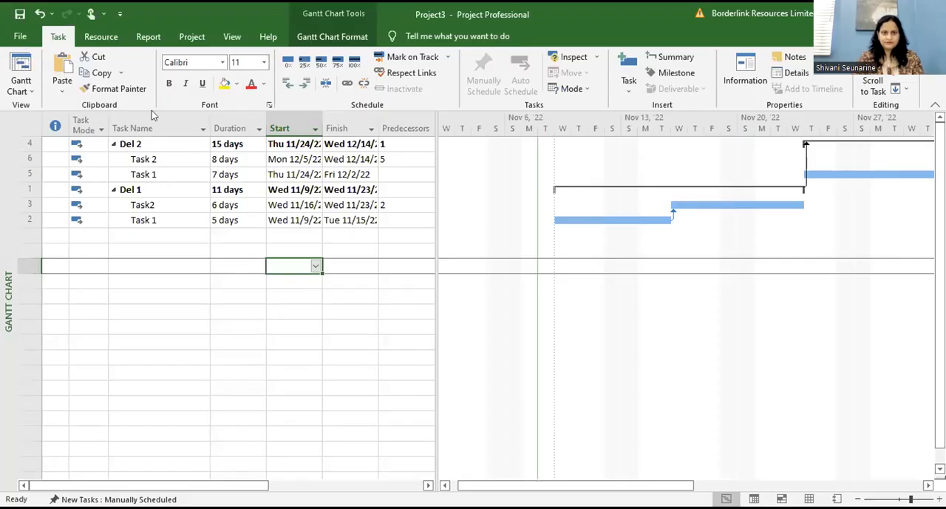
pyautogui.click(139, 342)
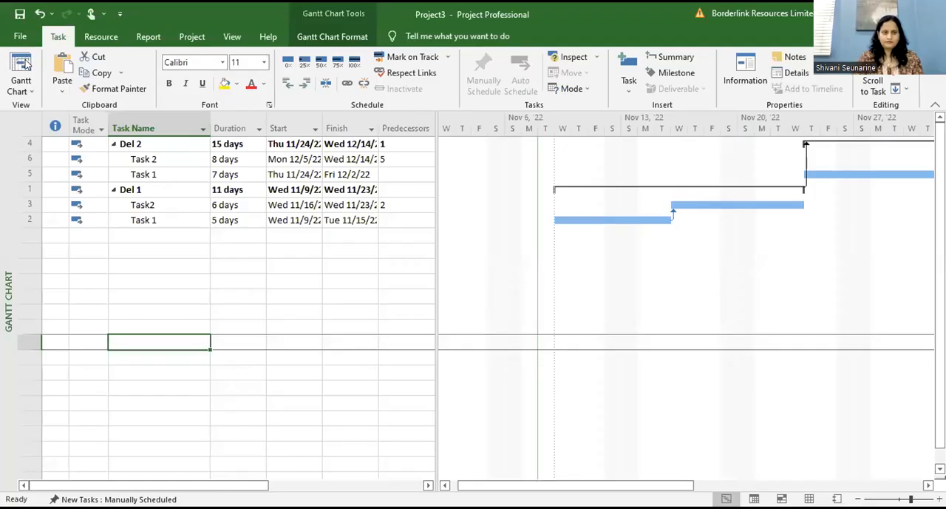
pyautogui.click(139, 244)
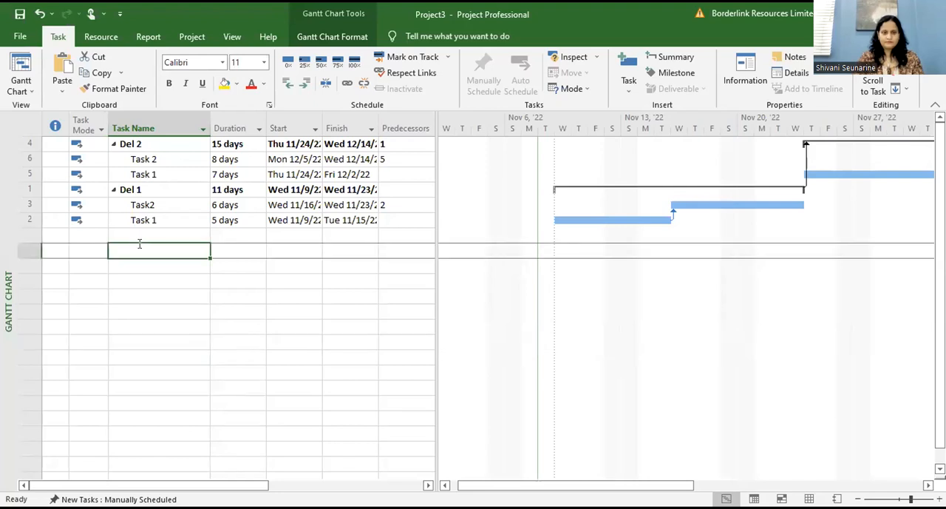
pyautogui.click(139, 236)
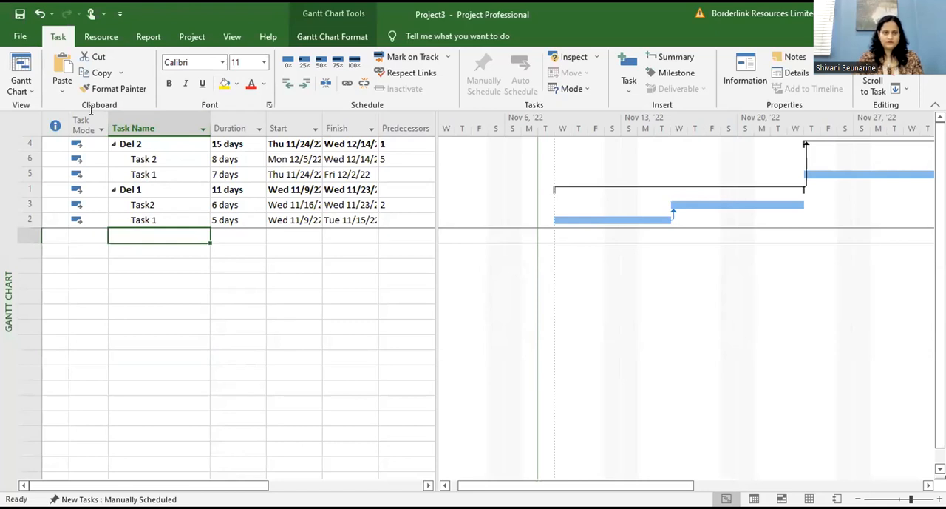
pyautogui.click(31, 144)
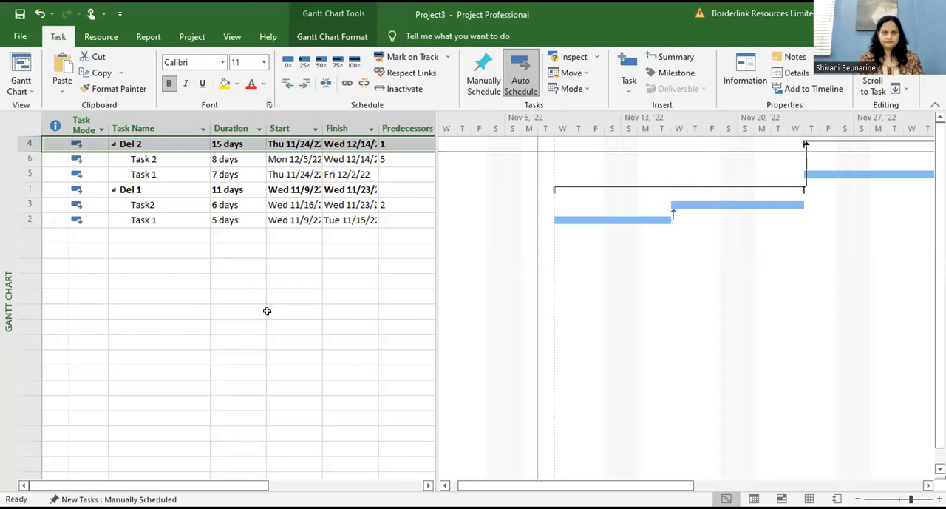
# Step: Create a new blank project
pyautogui.click(22, 37)
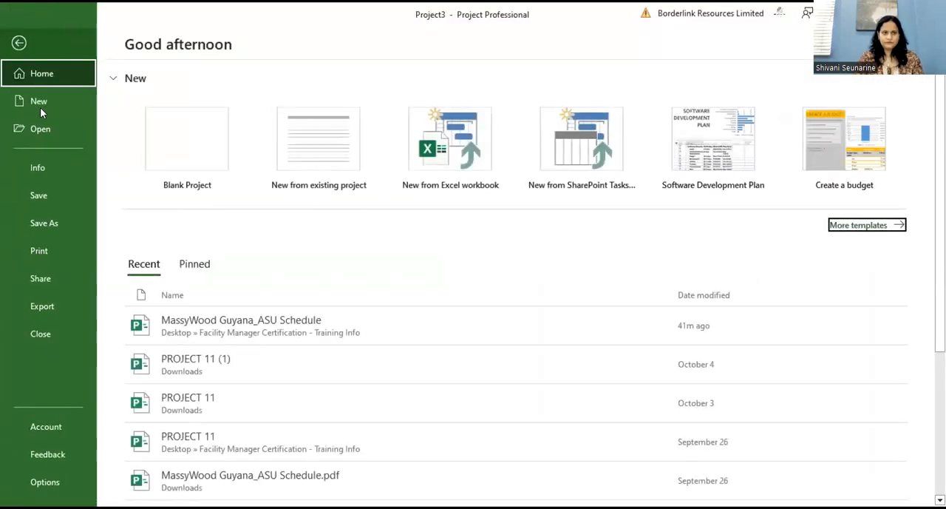
pyautogui.click(158, 148)
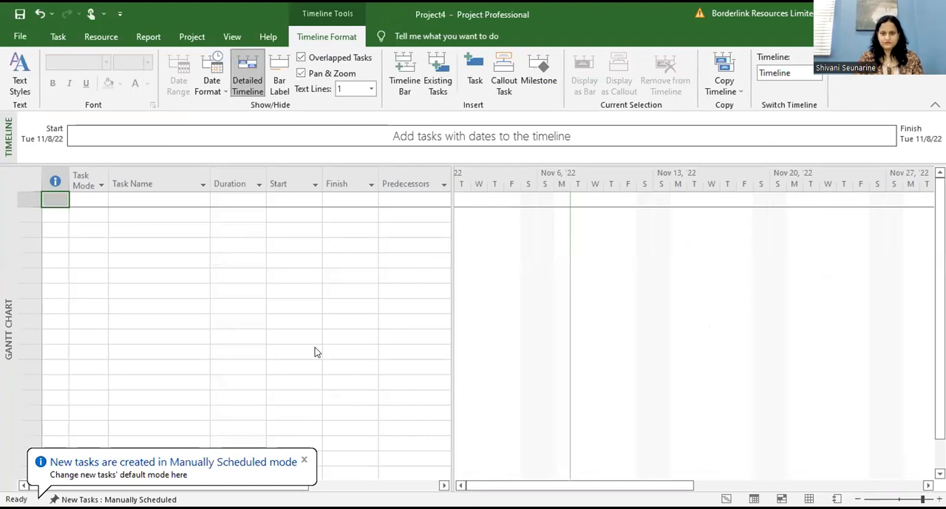
pyautogui.click(83, 224)
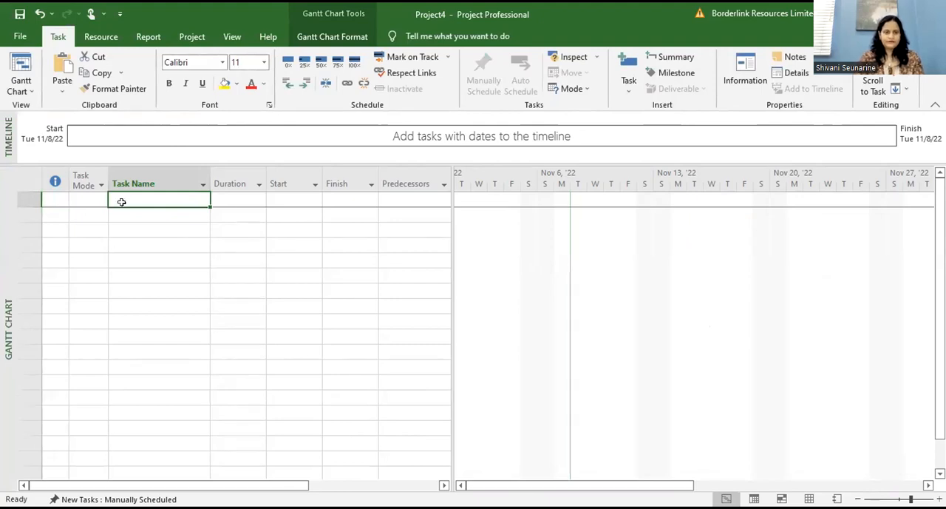
# Step: Enter Del 1, Task 1 and Task 2 as the first three task names of the blank project
pyautogui.write('Del 1')
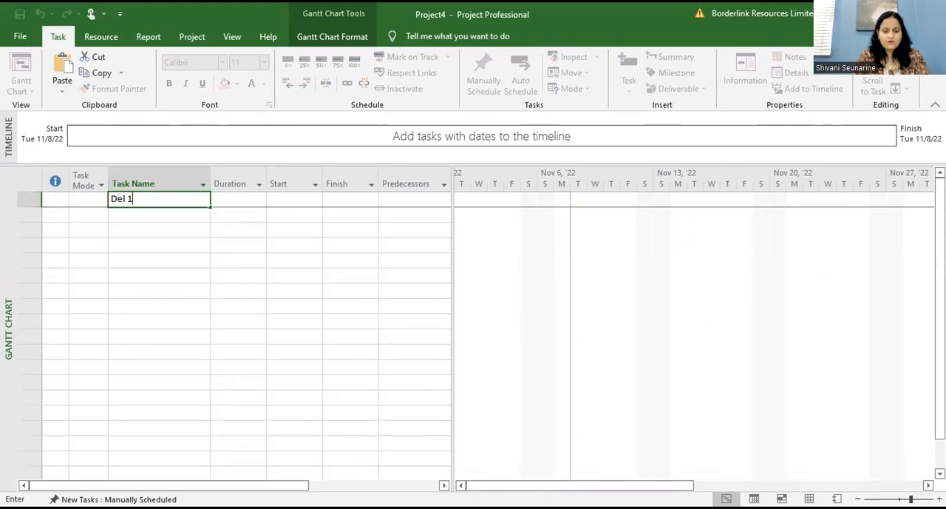
pyautogui.press('Return')
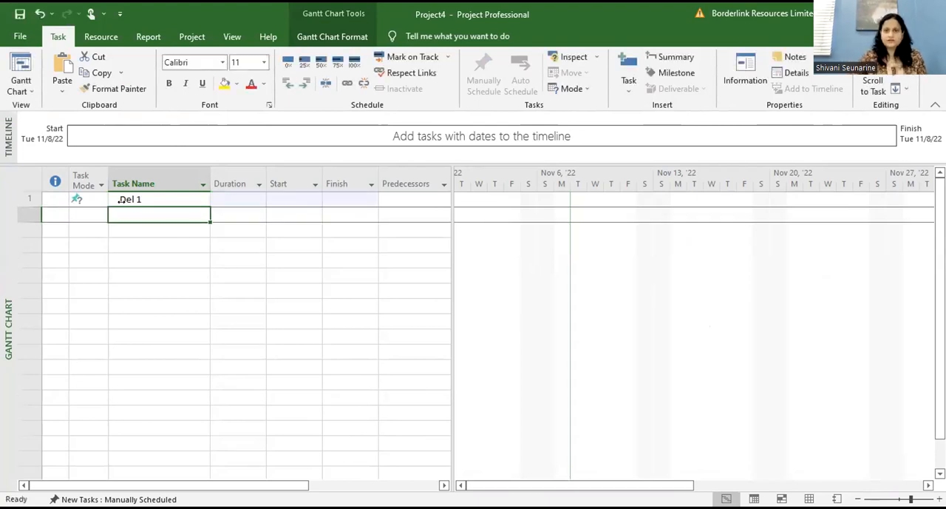
pyautogui.write('Task 1')
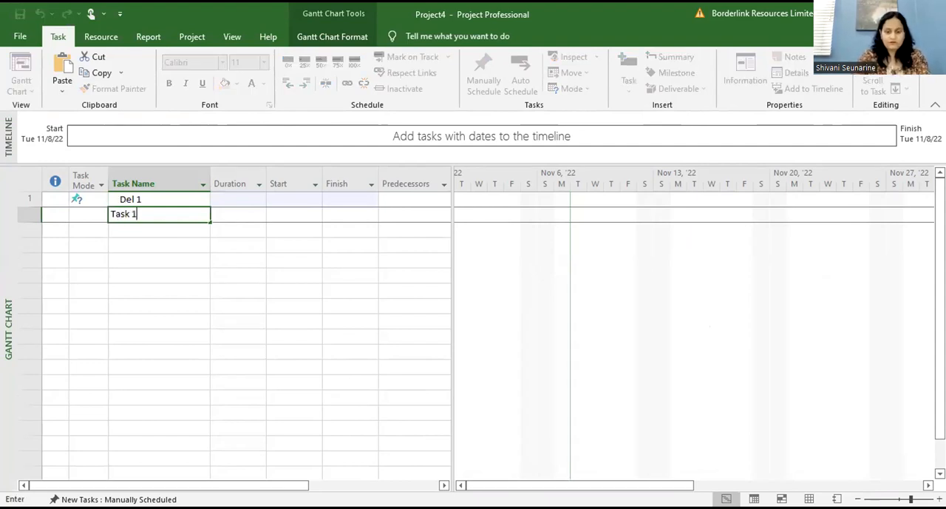
pyautogui.press('Return')
pyautogui.write('Task 2')
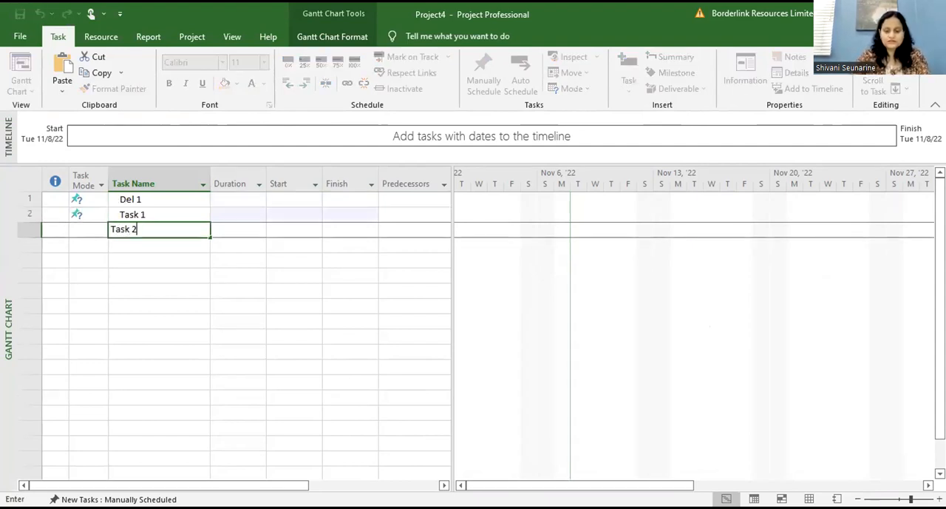
pyautogui.press('Return')
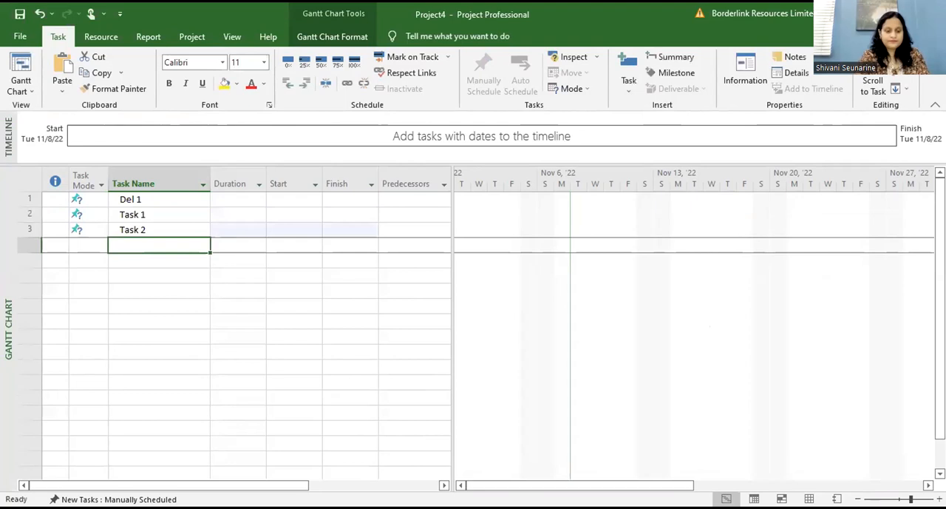
# Step: Add Del 2, followed by its own Task 1 and Task 2, below the first deliverable's tasks
pyautogui.write('Del 2')
pyautogui.press('Return')
pyautogui.write('Ta')
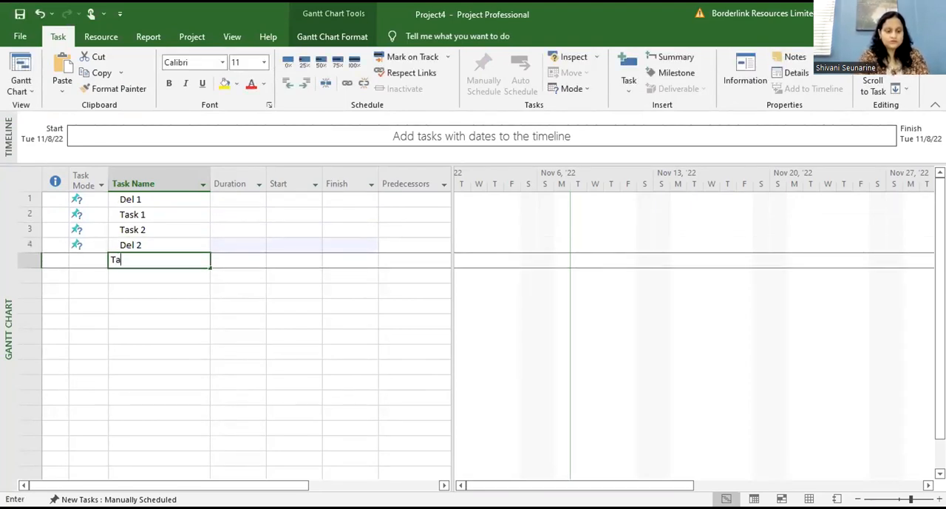
pyautogui.write('sk 1')
pyautogui.press('Return')
pyautogui.write('Task 32')
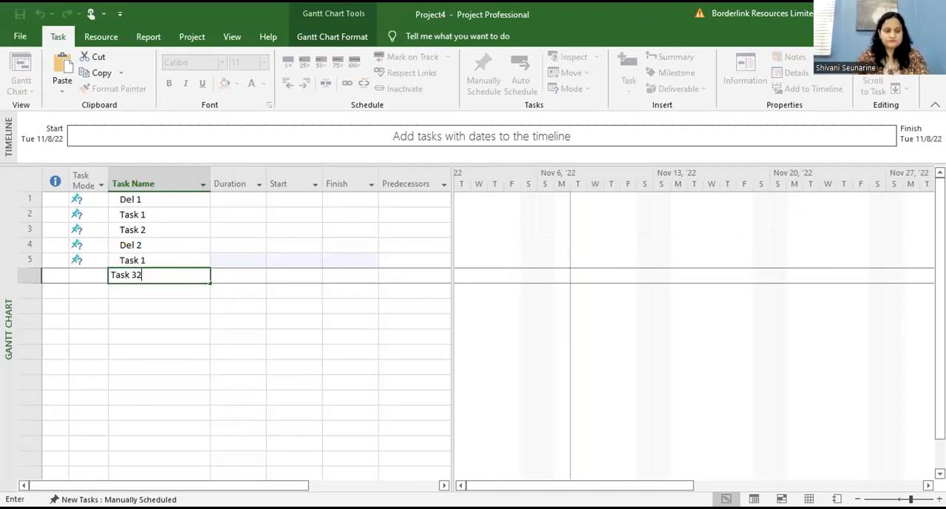
pyautogui.press('BackSpace')
pyautogui.press('BackSpace')
pyautogui.write('2')
pyautogui.press('Return')
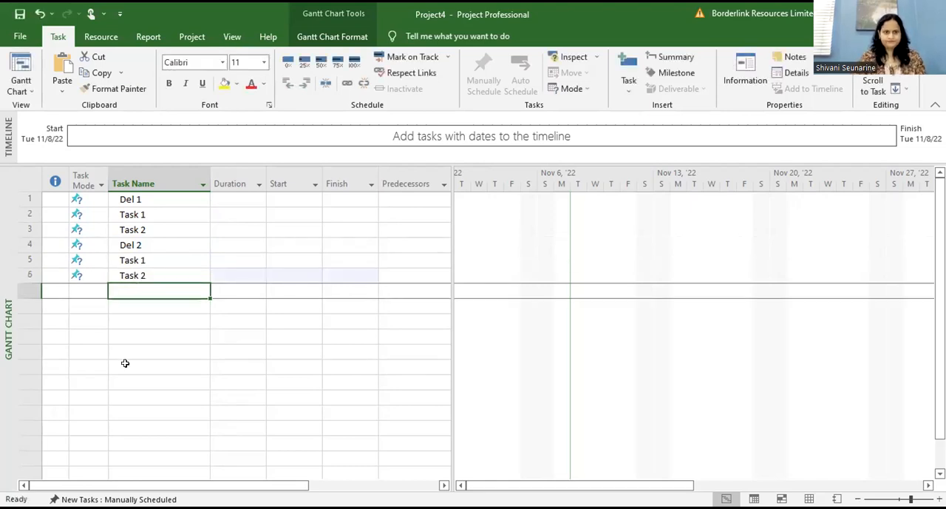
pyautogui.click(127, 366)
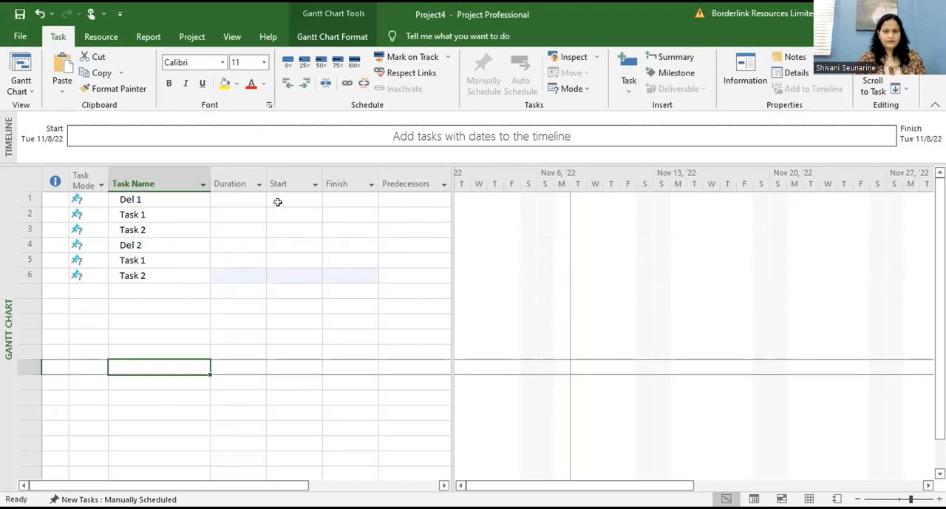
pyautogui.click(87, 380)
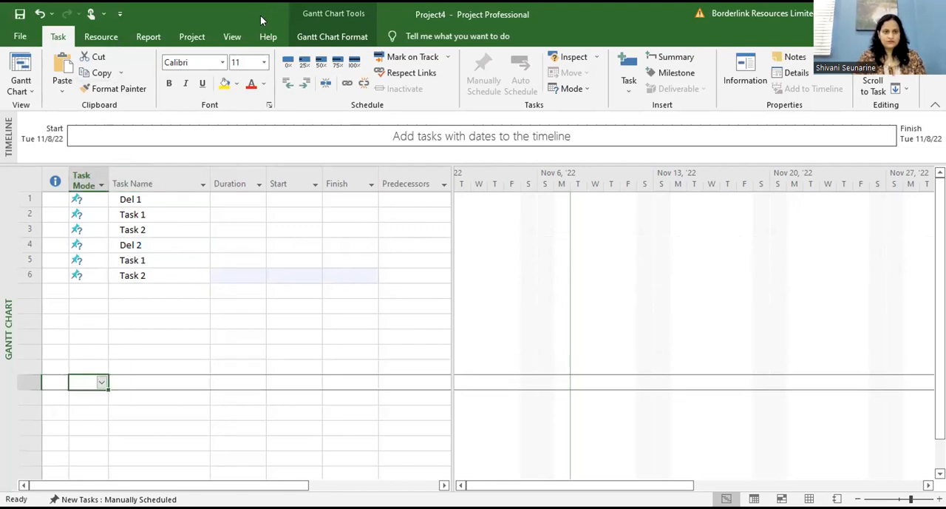
# Step: Set the project's start date to Wed 11/9/2022 in the project information
pyautogui.click(191, 36)
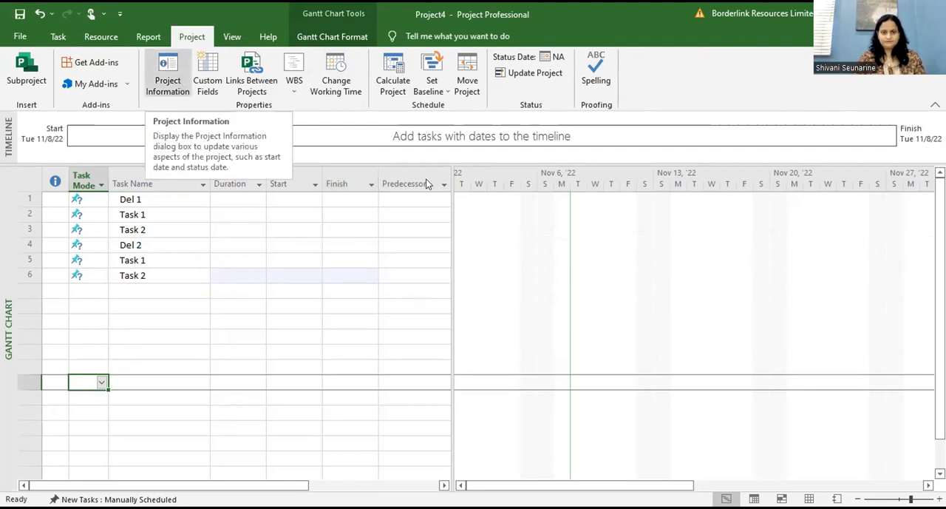
pyautogui.click(168, 74)
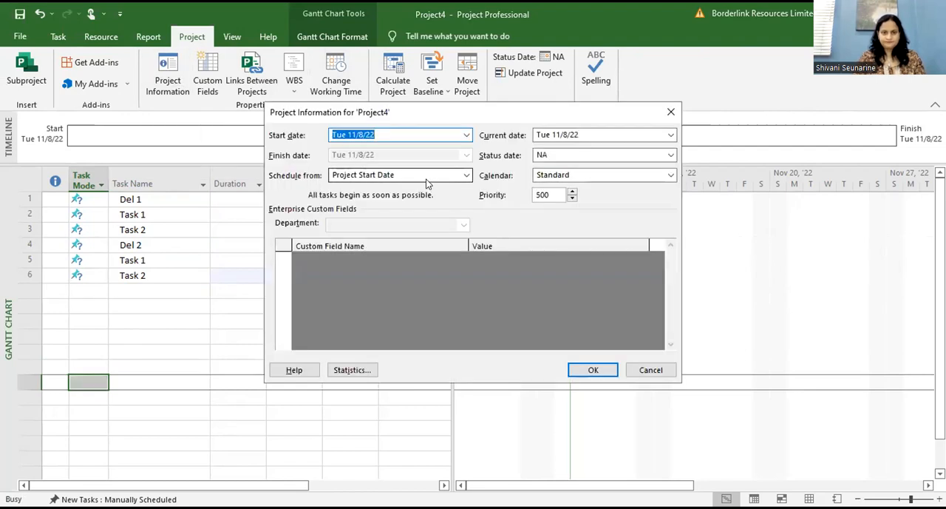
pyautogui.click(467, 135)
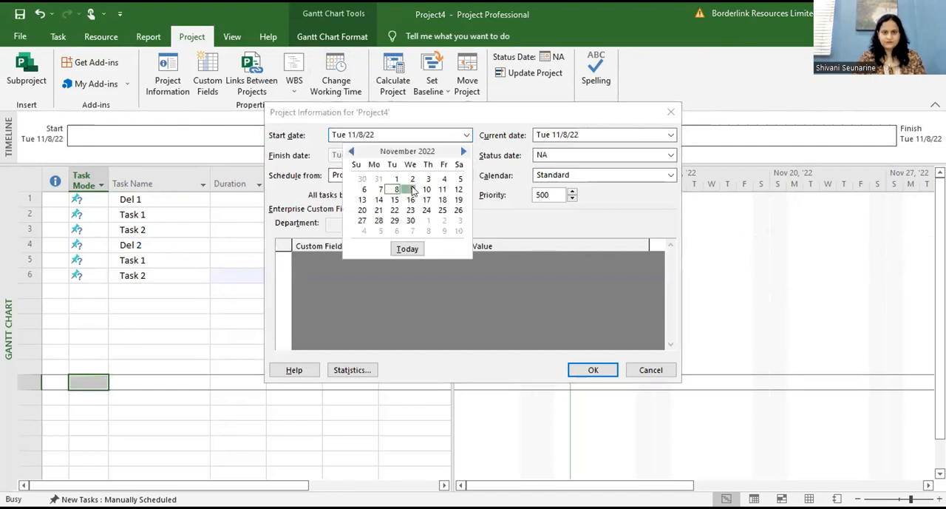
pyautogui.click(412, 189)
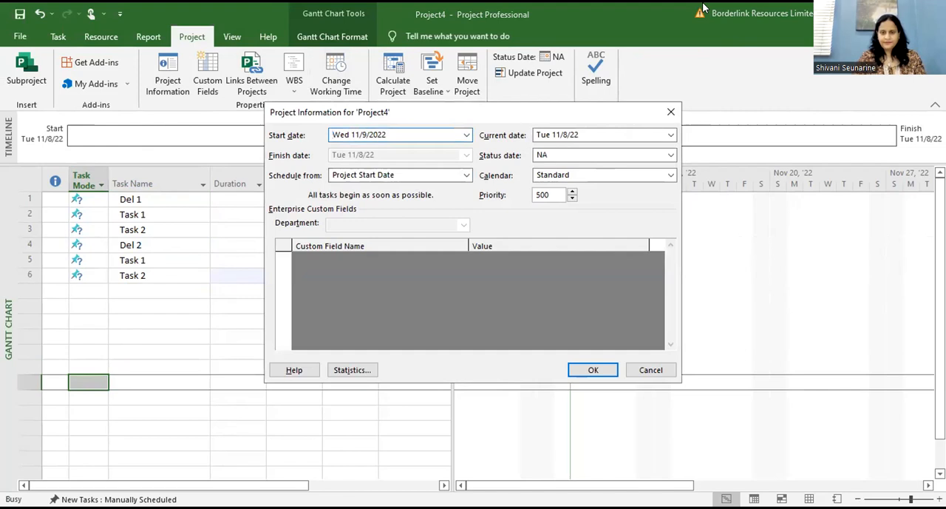
pyautogui.moveTo(591, 108); pyautogui.dragTo(704, 7)
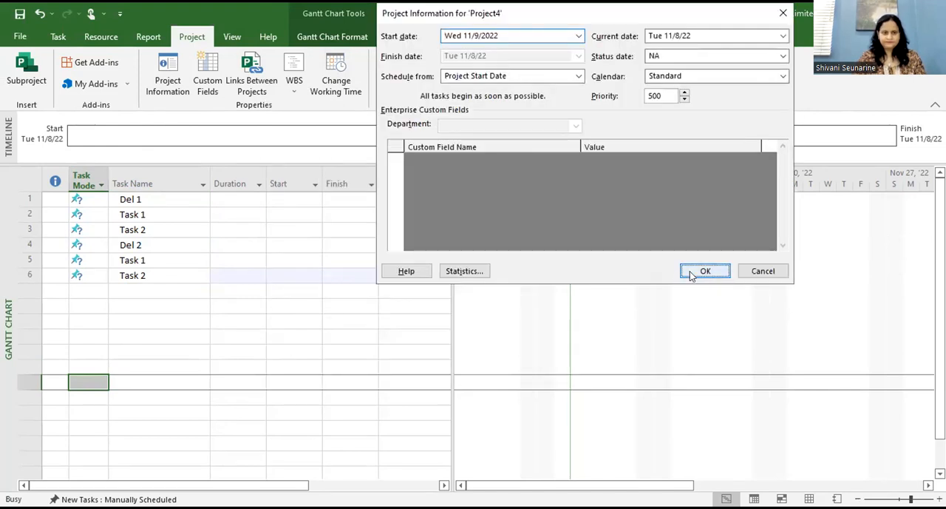
pyautogui.click(705, 270)
pyautogui.click(198, 340)
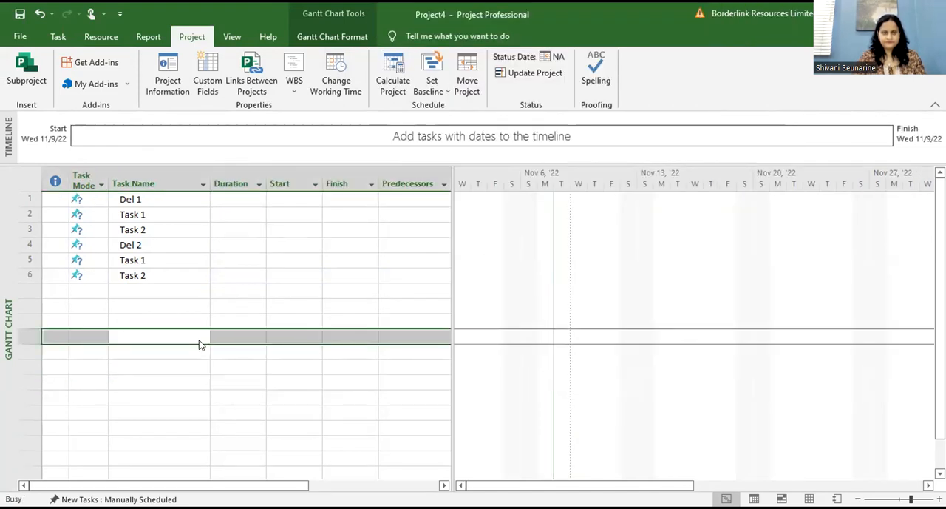
pyautogui.doubleClick(199, 342)
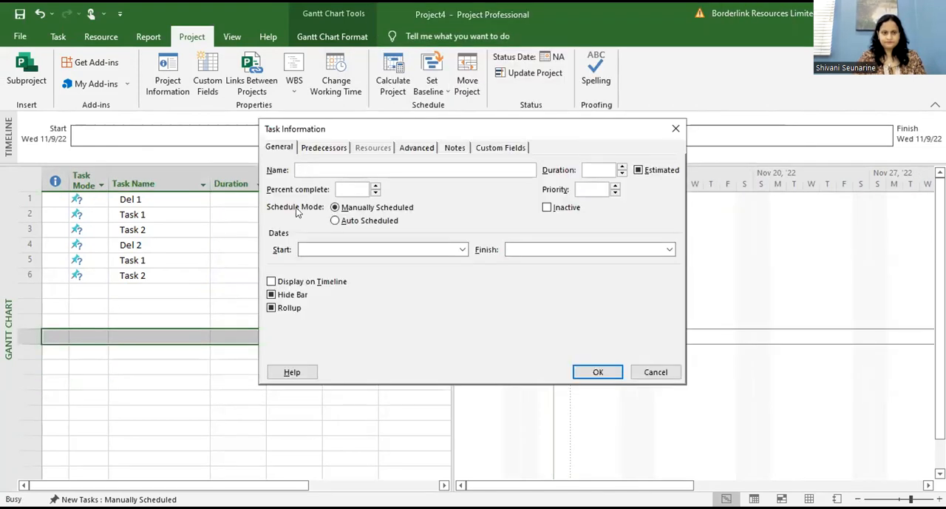
pyautogui.click(677, 129)
# Step: Set the durations to 4 and 6 days for Del 1's two tasks and 5 and 8 days for Del 2's two tasks
pyautogui.click(200, 214)
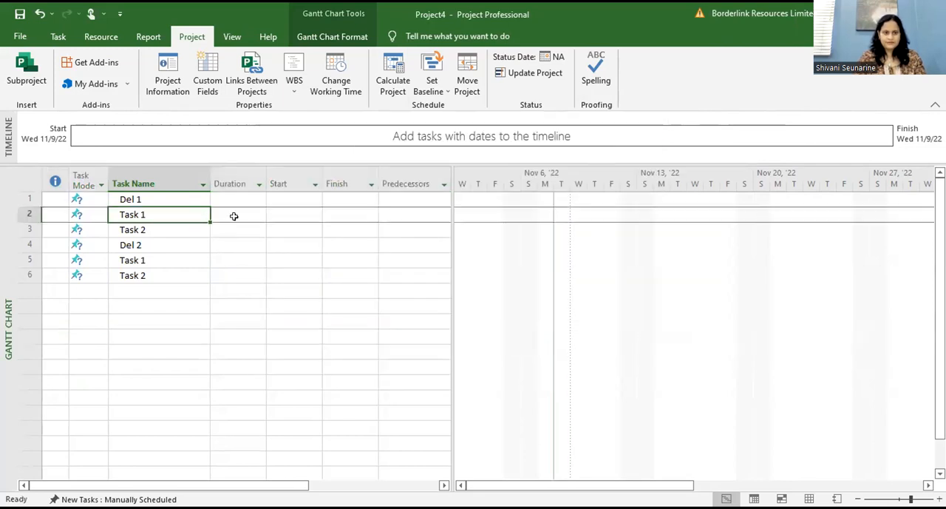
pyautogui.click(234, 215)
pyautogui.write('4')
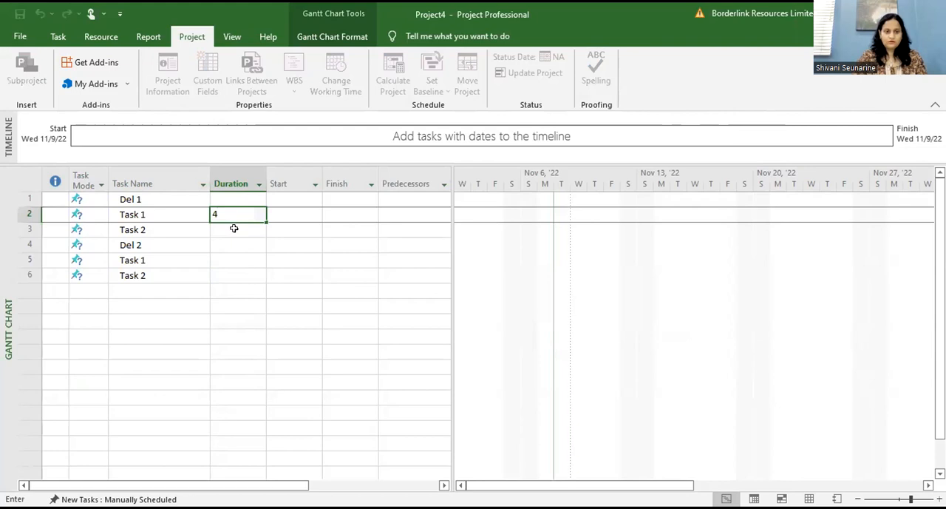
pyautogui.click(234, 229)
pyautogui.write('6')
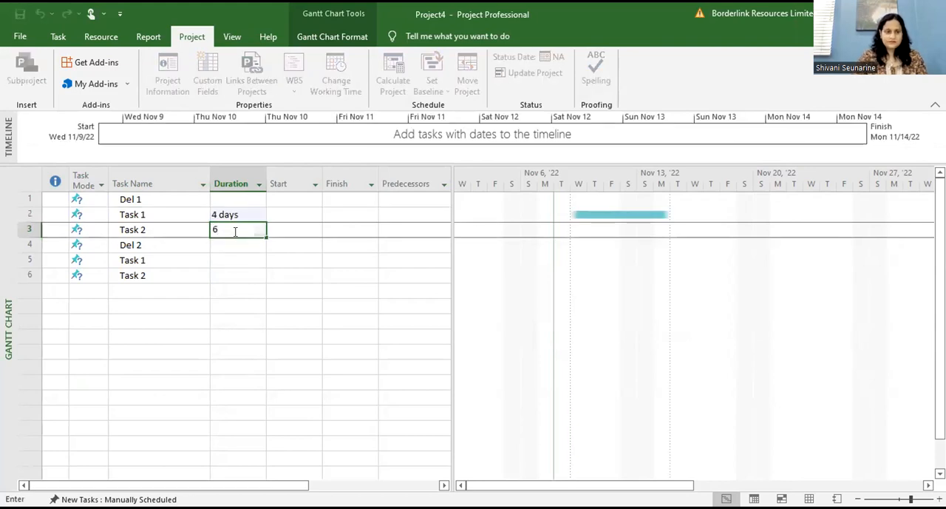
pyautogui.click(230, 255)
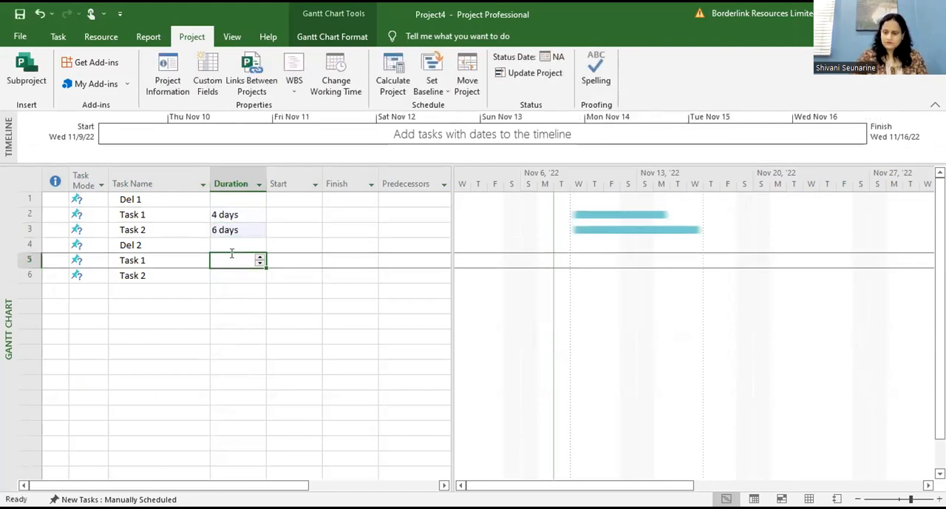
pyautogui.write('5')
pyautogui.click(232, 272)
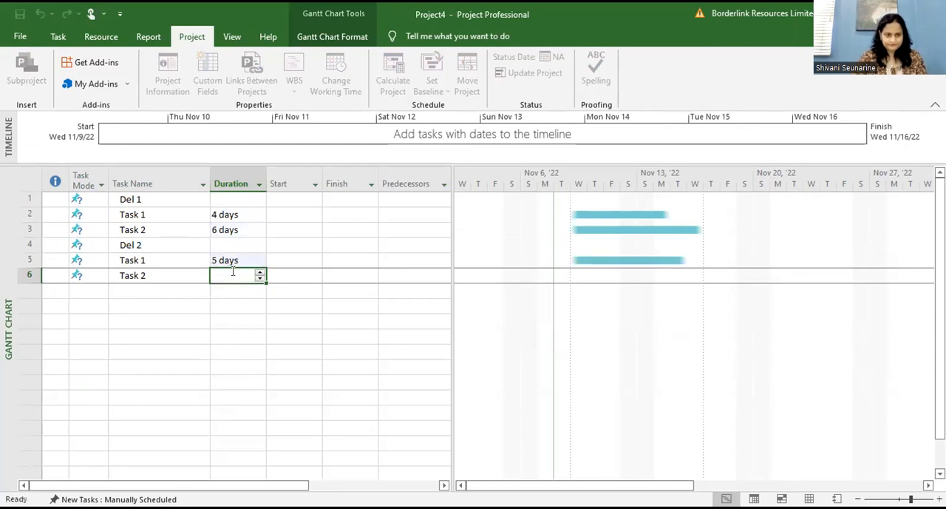
pyautogui.write('8')
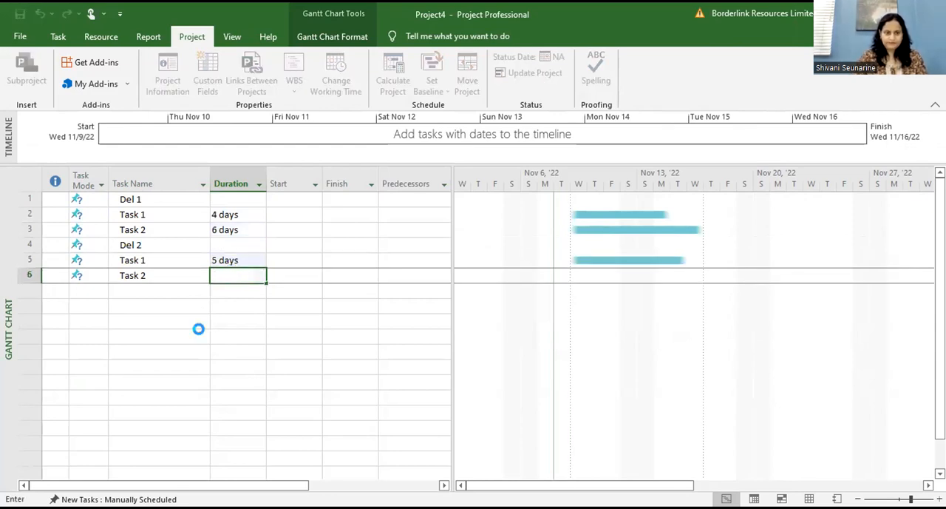
pyautogui.click(199, 332)
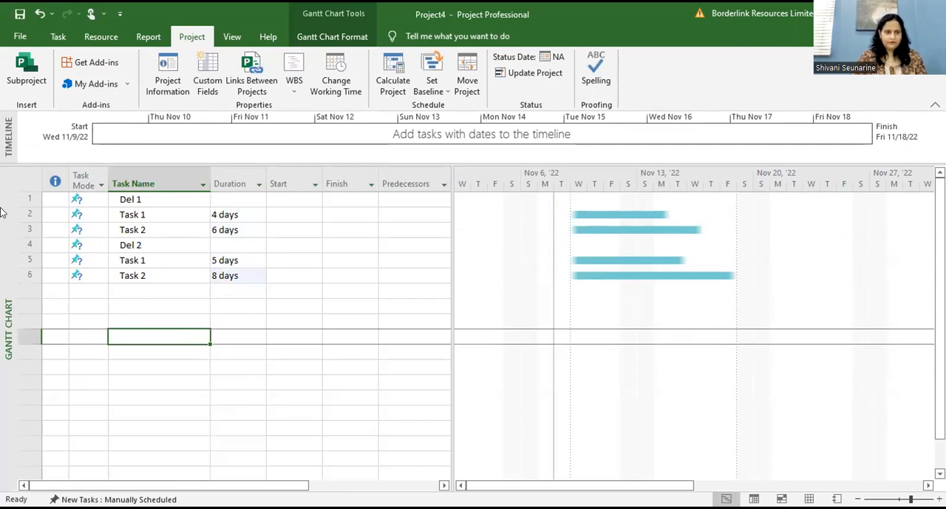
# Step: Switch all tasks in the project from manual scheduling to Auto Schedule
pyautogui.click(22, 181)
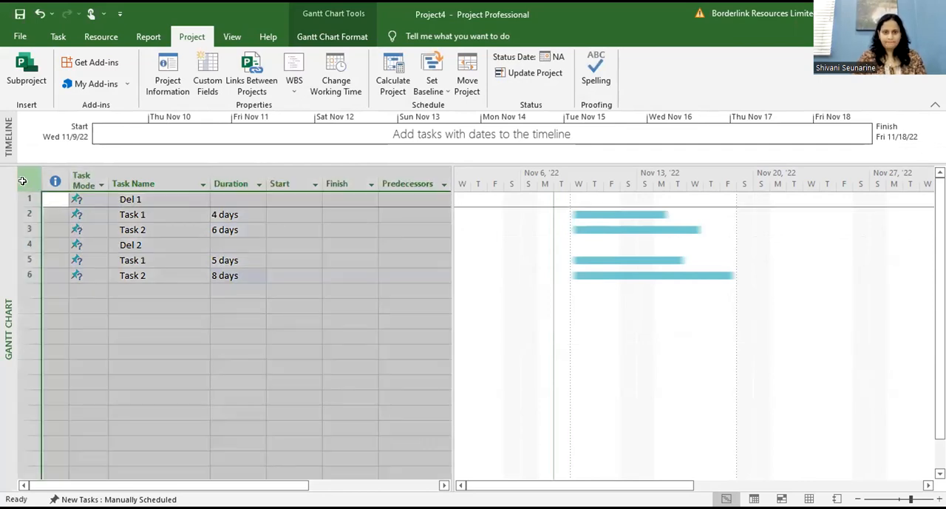
pyautogui.click(174, 445)
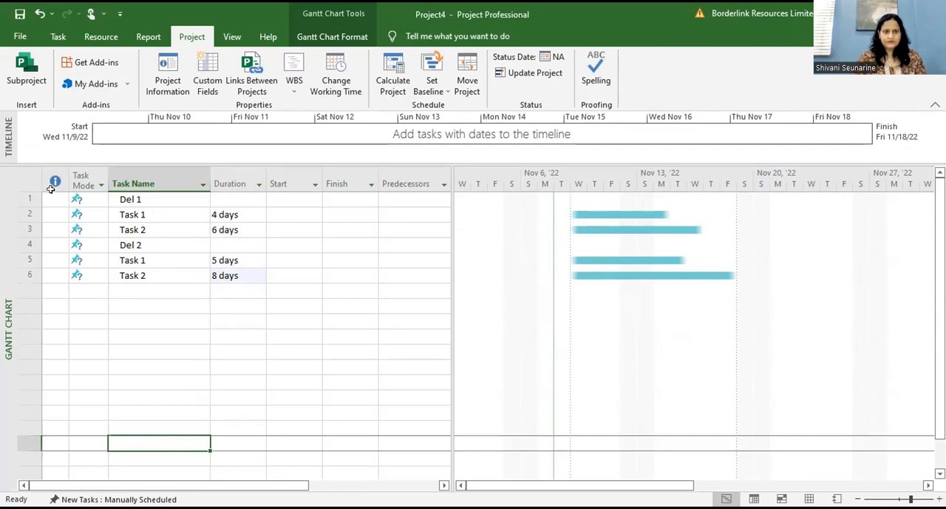
pyautogui.click(23, 180)
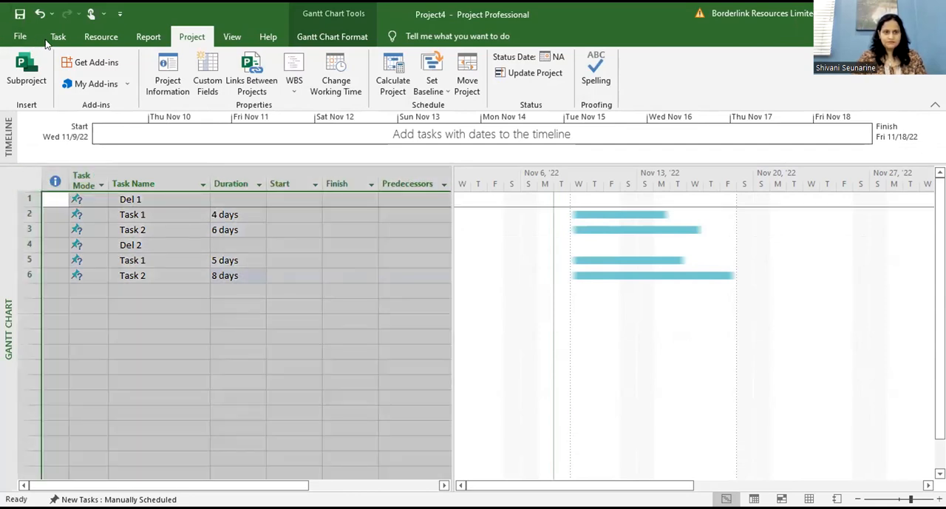
pyautogui.click(53, 37)
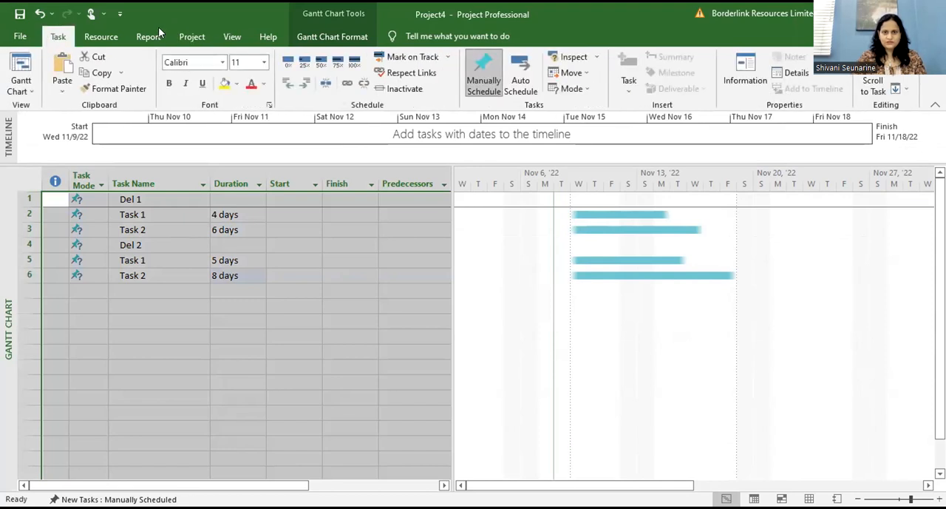
pyautogui.click(535, 71)
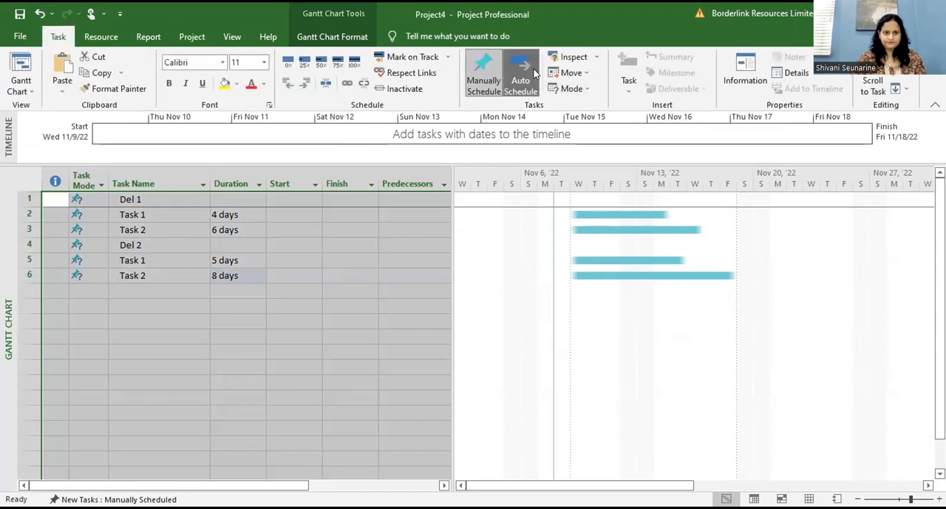
pyautogui.click(129, 352)
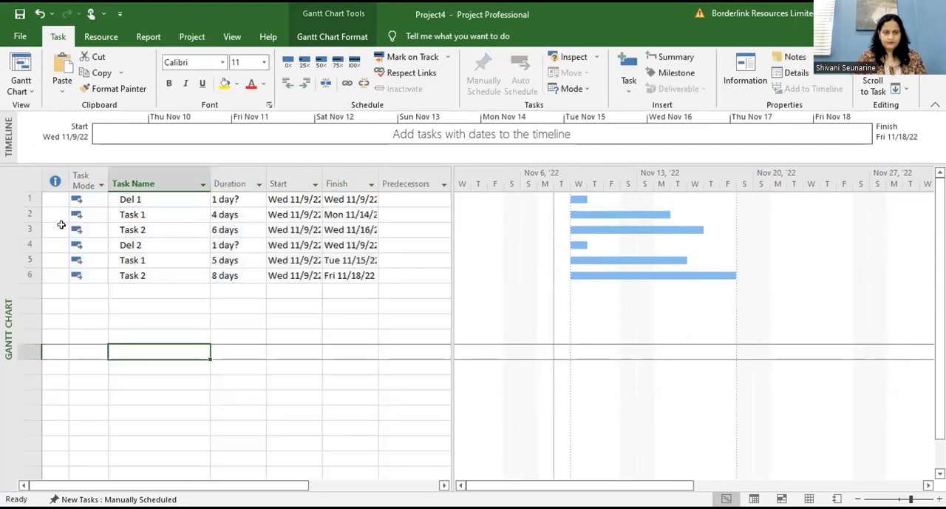
# Step: Indent Task 1 and Task 2 beneath Del 1, and the other Task 1 and Task 2 beneath Del 2, as subtasks
pyautogui.click(26, 214)
pyautogui.moveTo(26, 213); pyautogui.dragTo(26, 229)
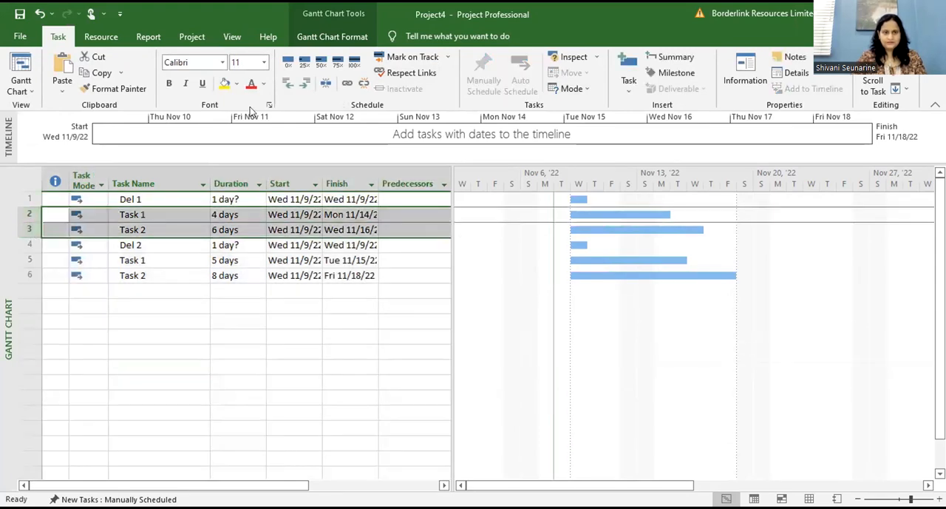
pyautogui.click(304, 84)
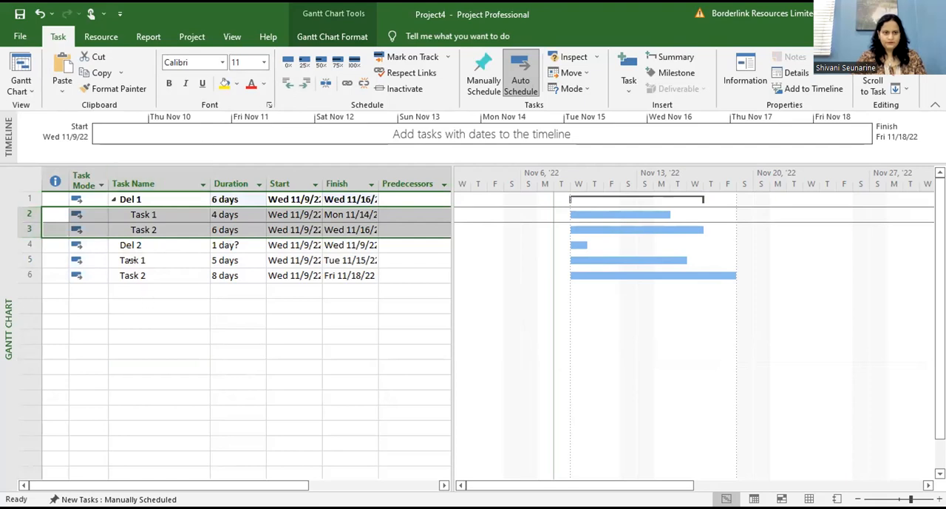
pyautogui.moveTo(31, 255); pyautogui.dragTo(33, 275)
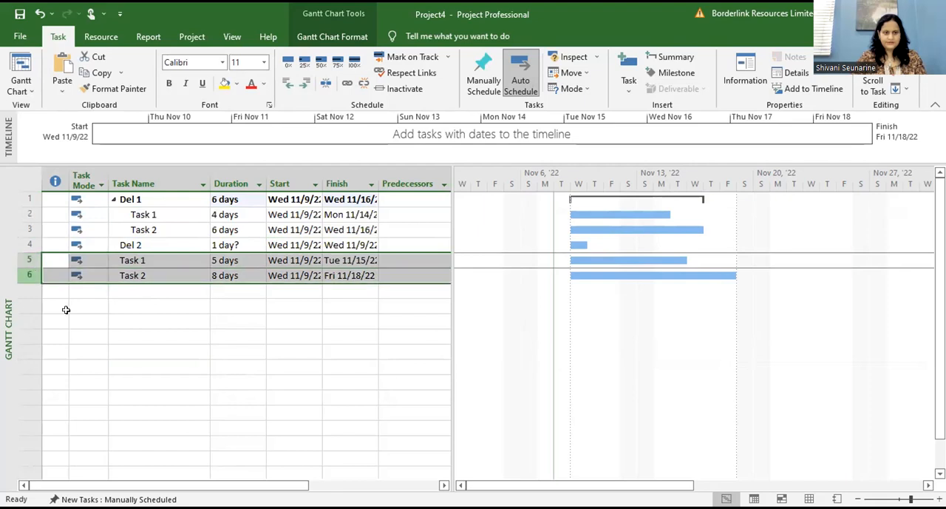
pyautogui.click(306, 85)
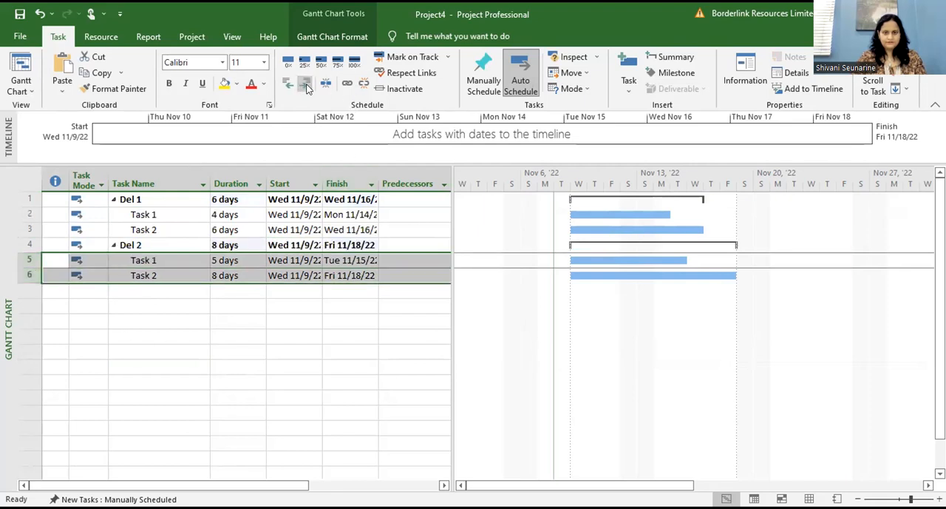
pyautogui.click(116, 402)
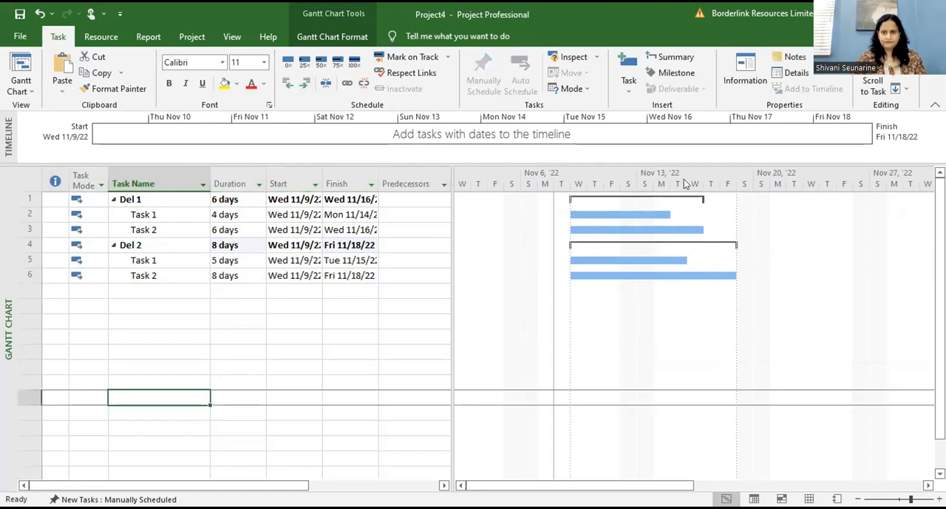
pyautogui.click(745, 81)
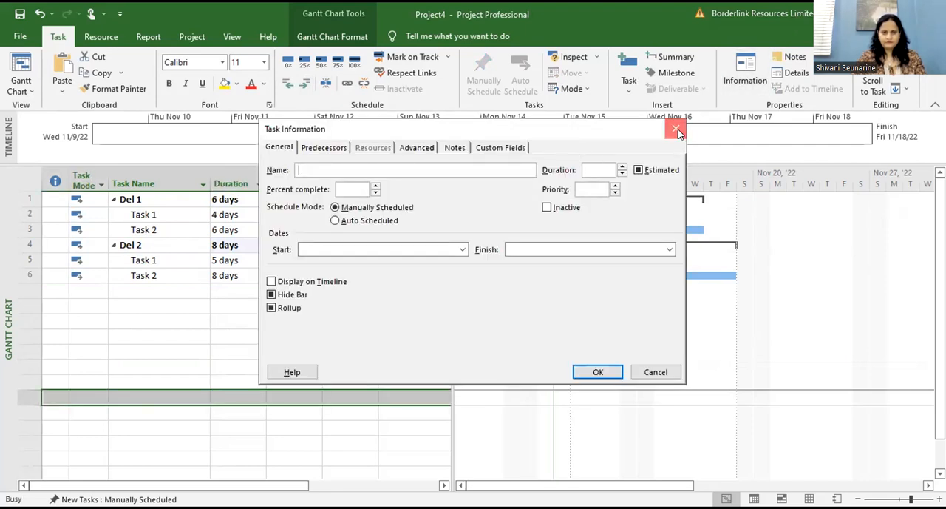
pyautogui.press('Escape')
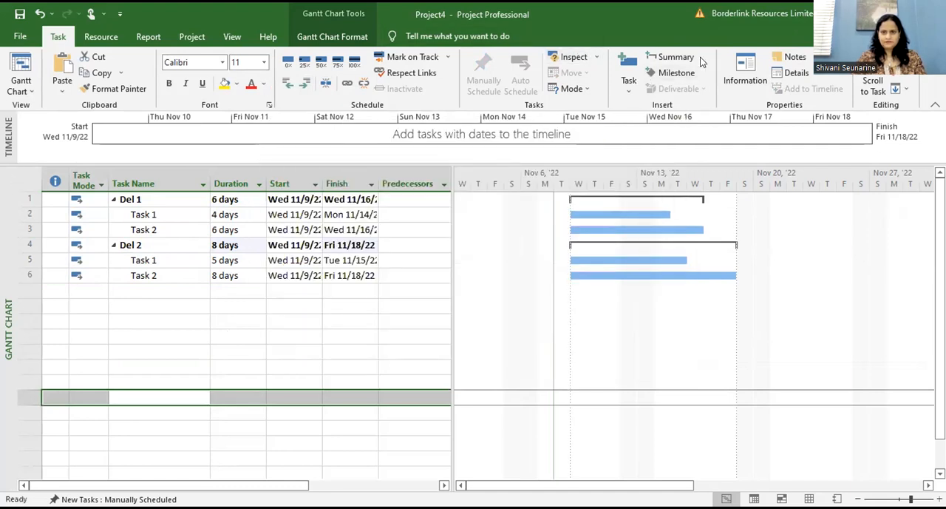
pyautogui.click(632, 87)
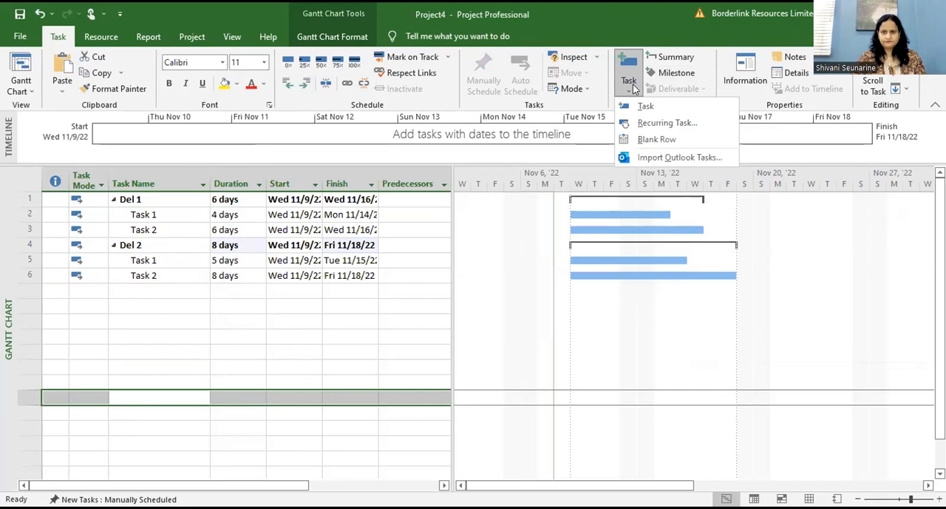
pyautogui.click(20, 184)
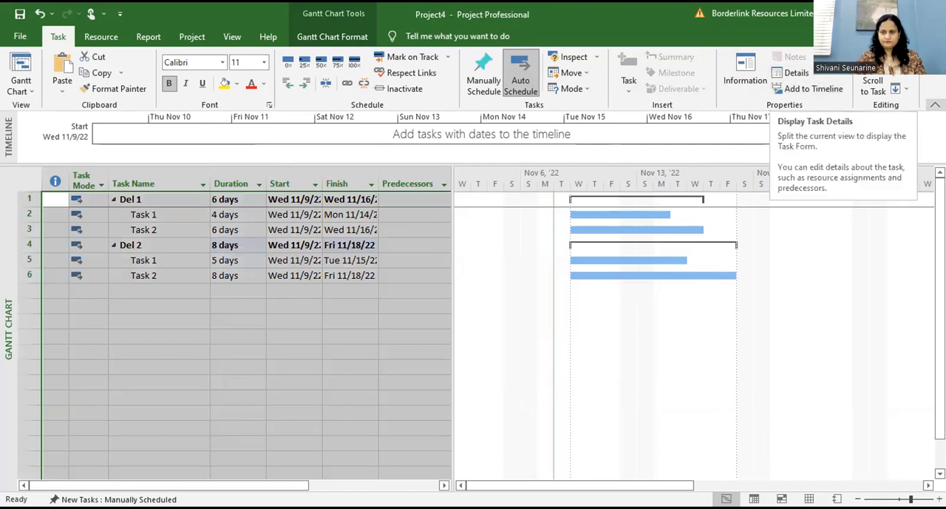
pyautogui.click(935, 105)
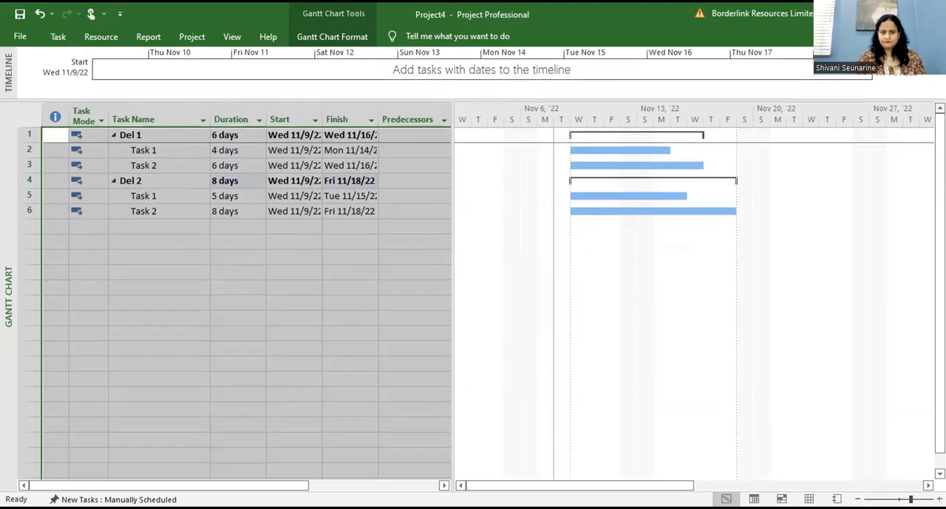
pyautogui.click(249, 69)
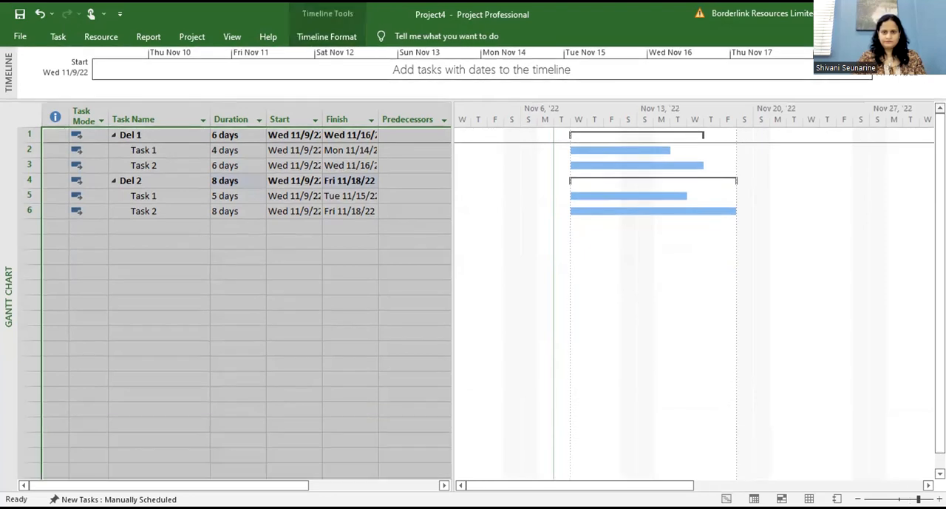
pyautogui.click(172, 300)
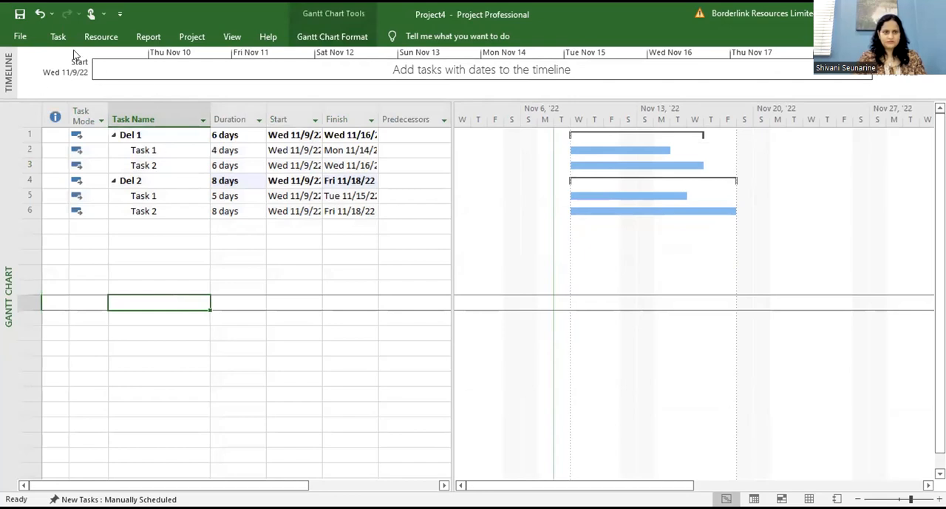
pyautogui.doubleClick(613, 12)
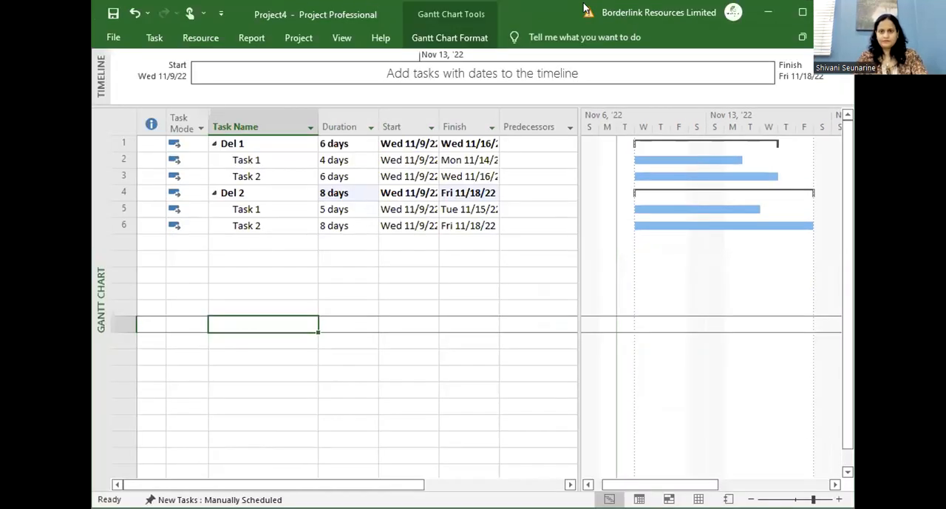
pyautogui.doubleClick(528, 18)
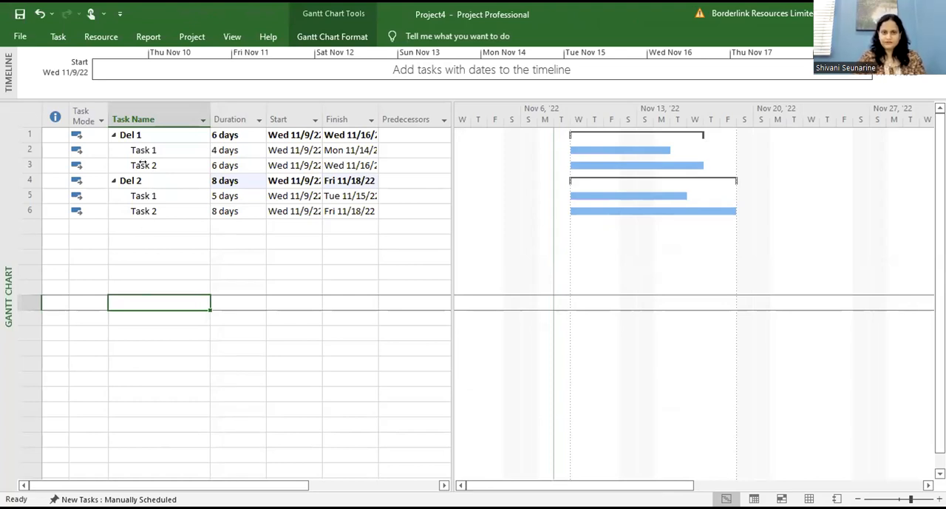
# Step: Link all the tasks and deliverables of the project in sequence
pyautogui.click(19, 111)
pyautogui.click(59, 38)
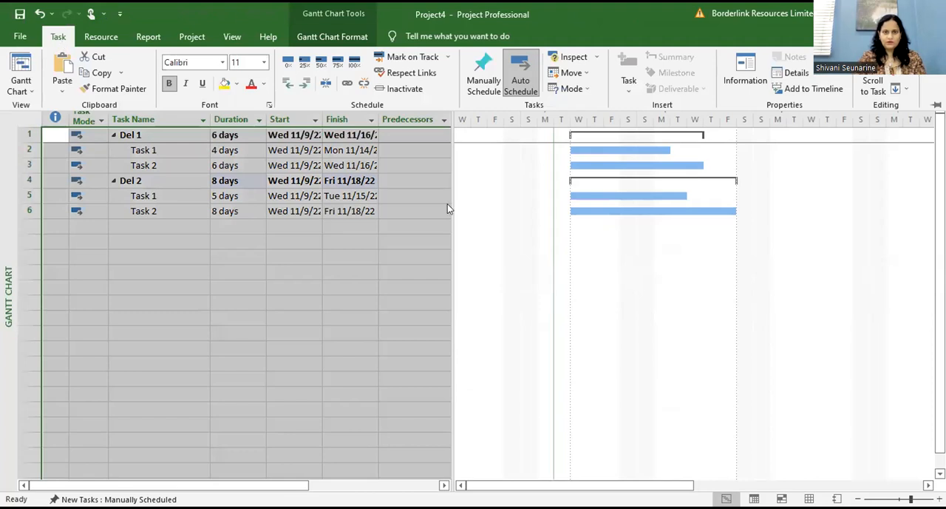
pyautogui.click(347, 88)
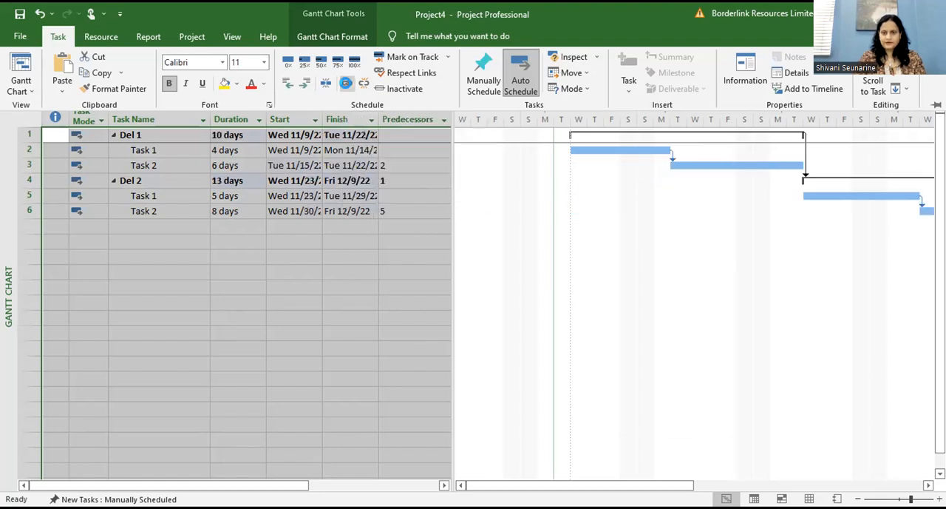
pyautogui.click(192, 37)
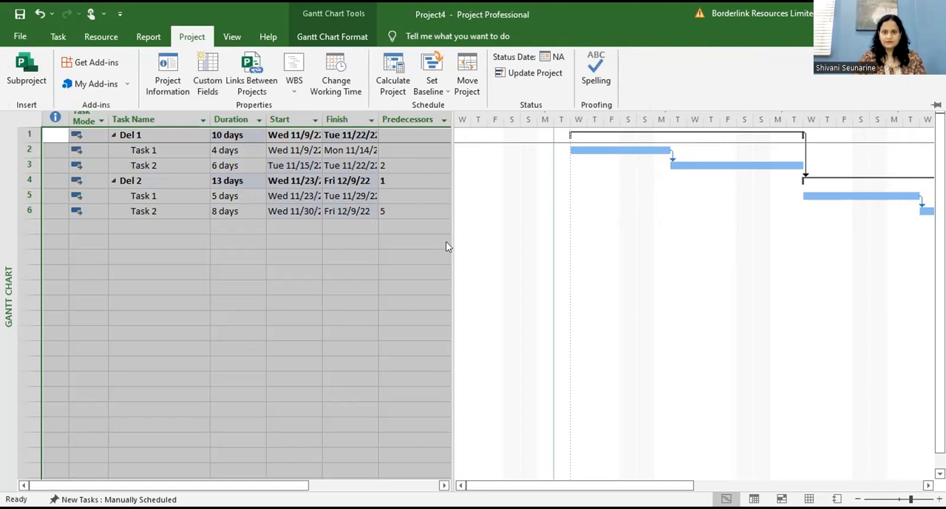
pyautogui.click(231, 37)
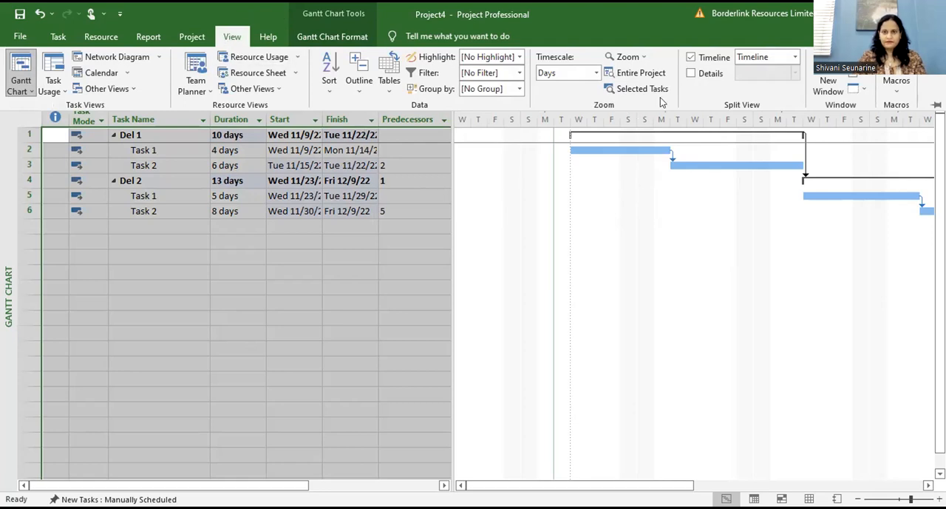
pyautogui.click(706, 76)
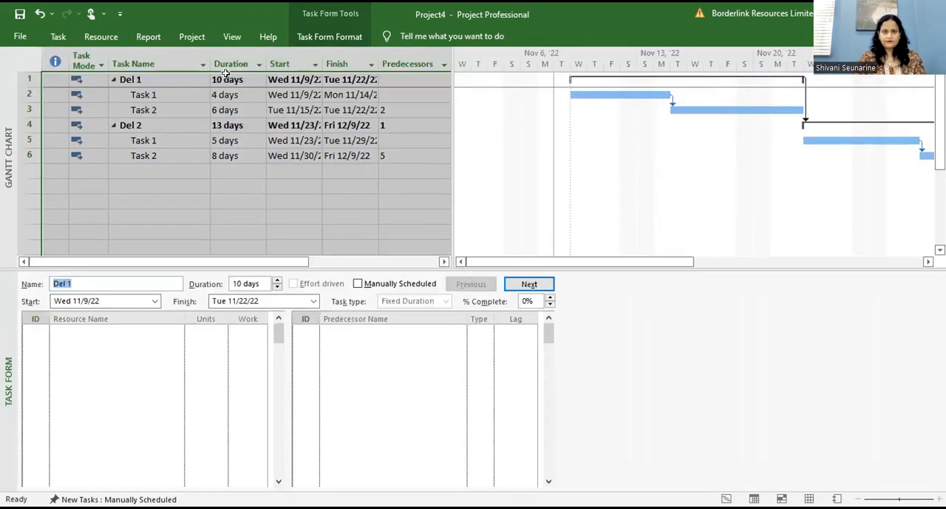
pyautogui.click(232, 36)
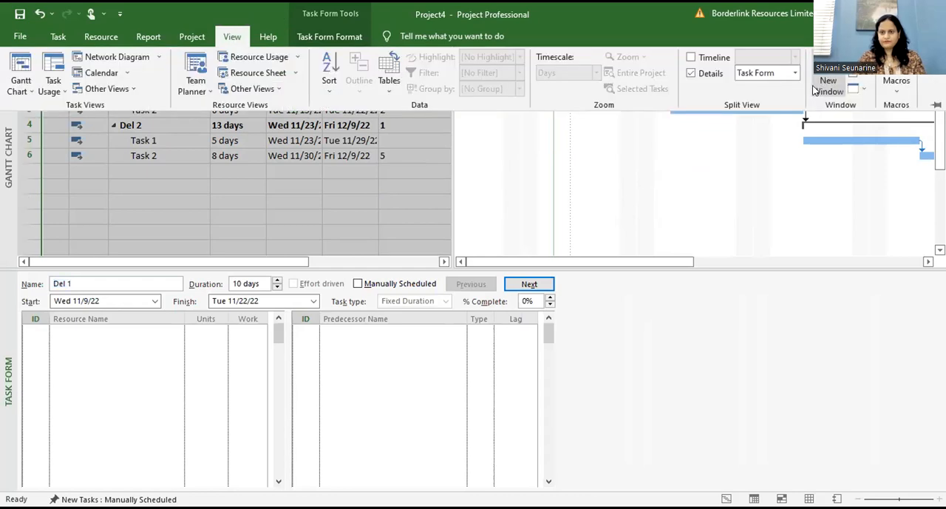
pyautogui.click(704, 76)
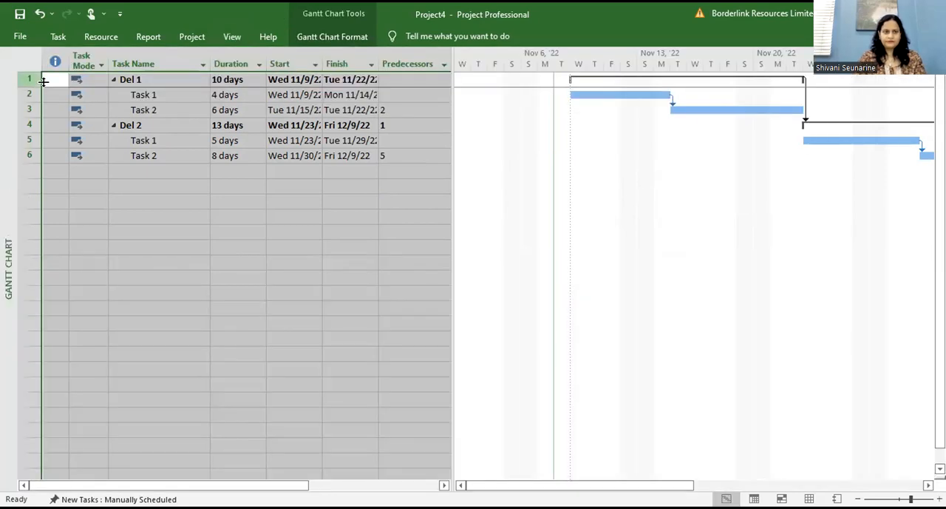
pyautogui.click(59, 36)
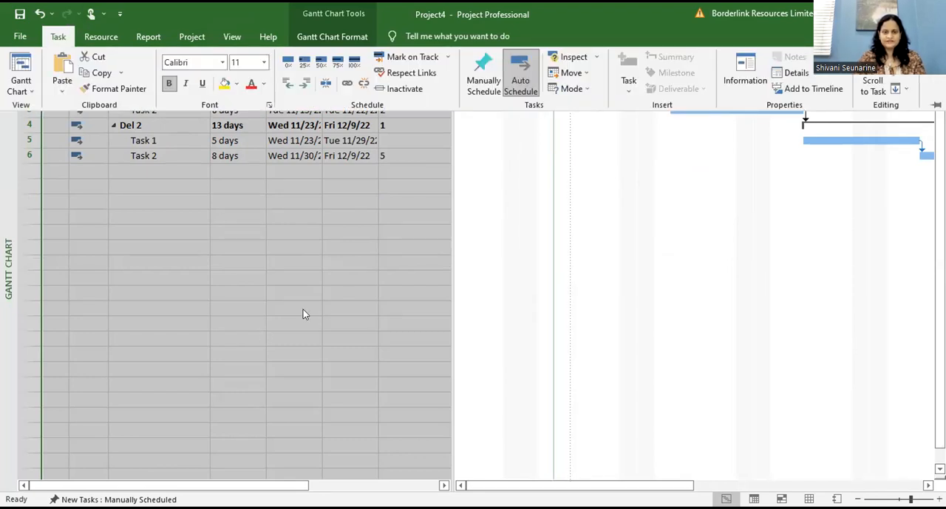
pyautogui.click(233, 269)
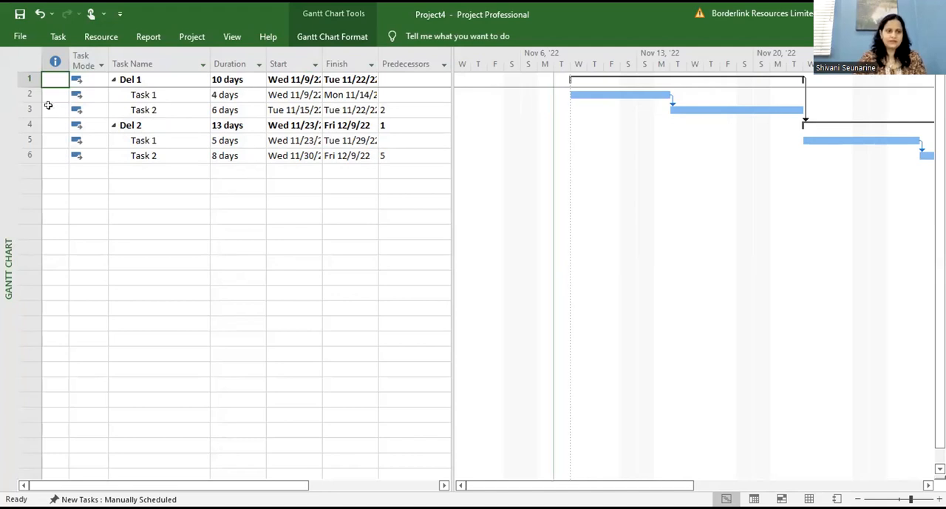
# Step: Change the dependency between Task 1 and Task 2 under Del 1 to Start-to-Start (SS)
pyautogui.doubleClick(181, 108)
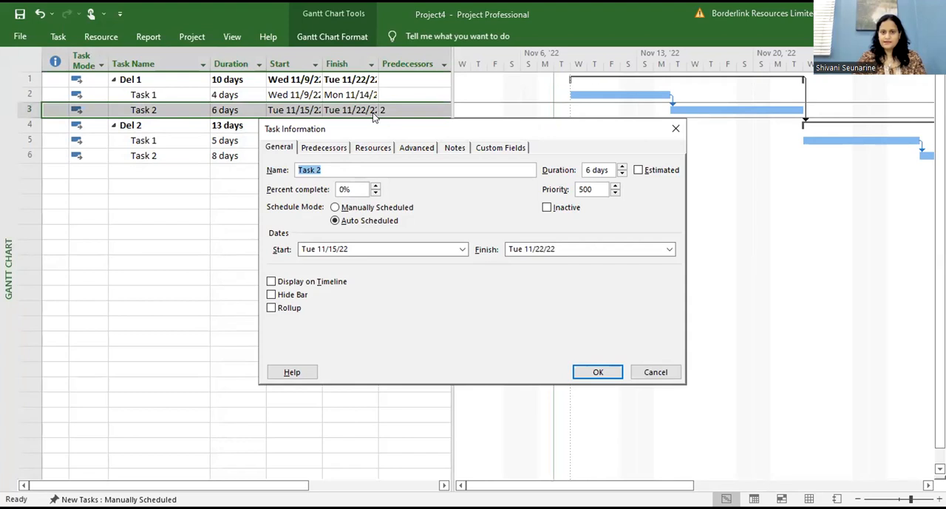
pyautogui.moveTo(373, 126); pyautogui.dragTo(536, 10)
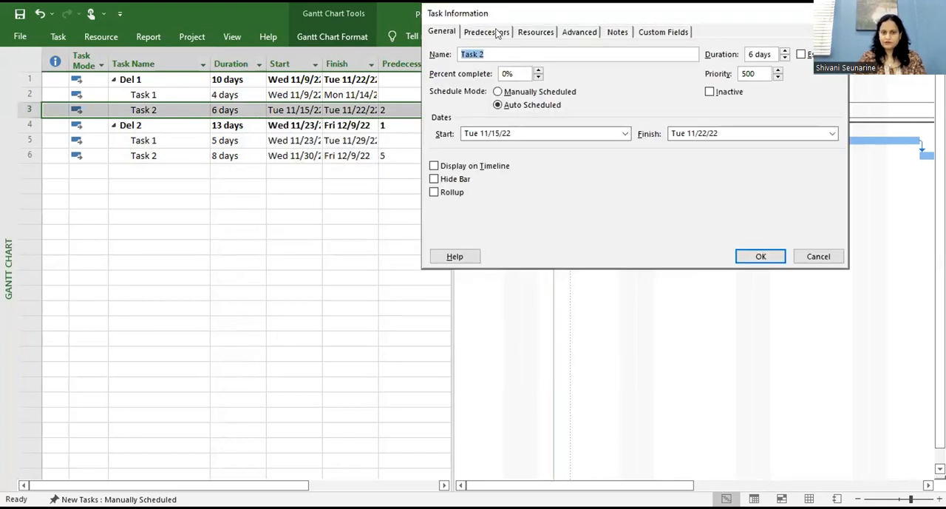
pyautogui.click(497, 32)
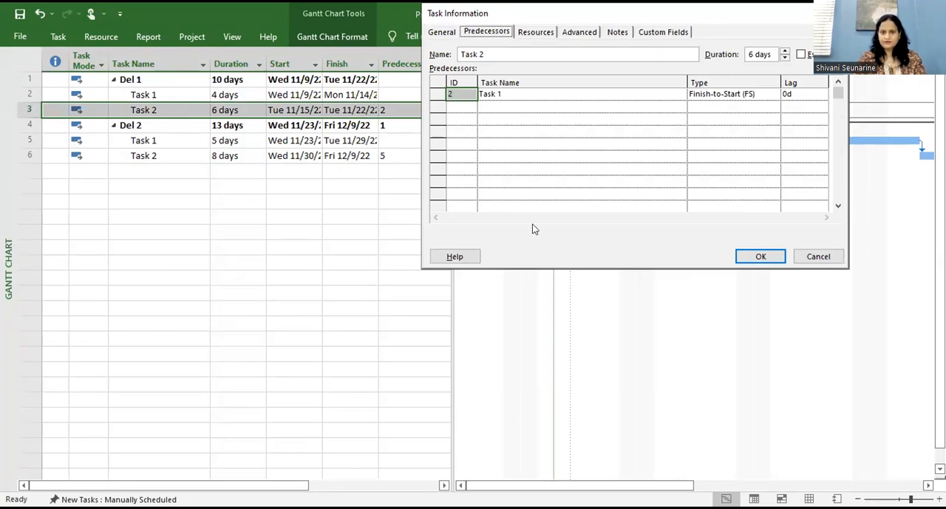
pyautogui.click(752, 95)
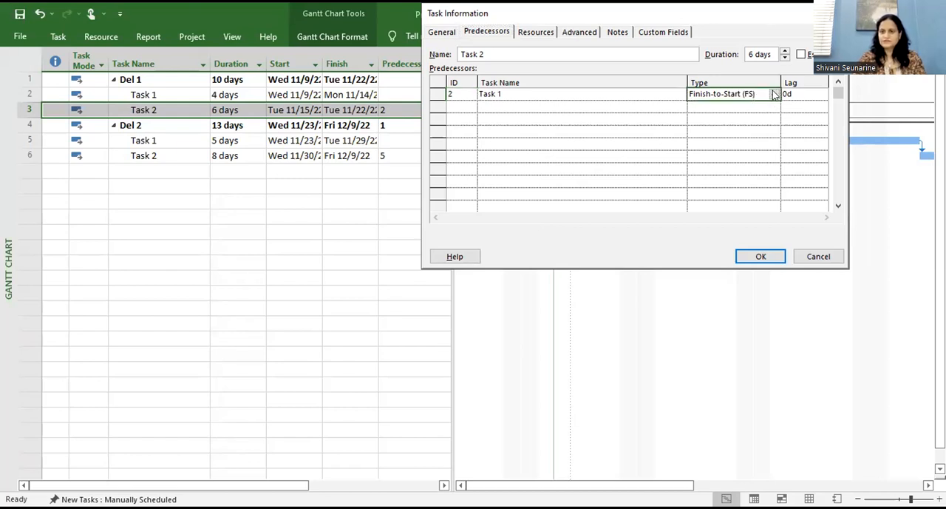
pyautogui.click(773, 95)
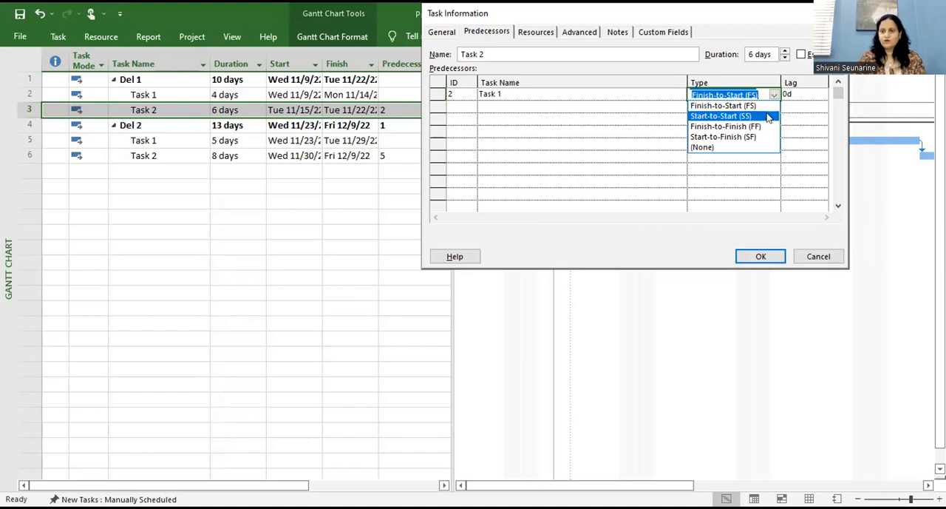
pyautogui.click(769, 116)
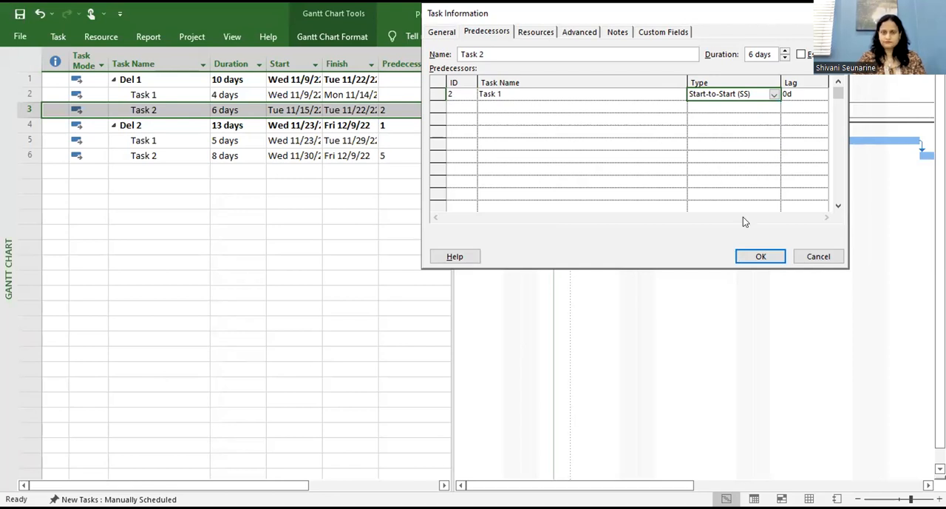
pyautogui.click(760, 257)
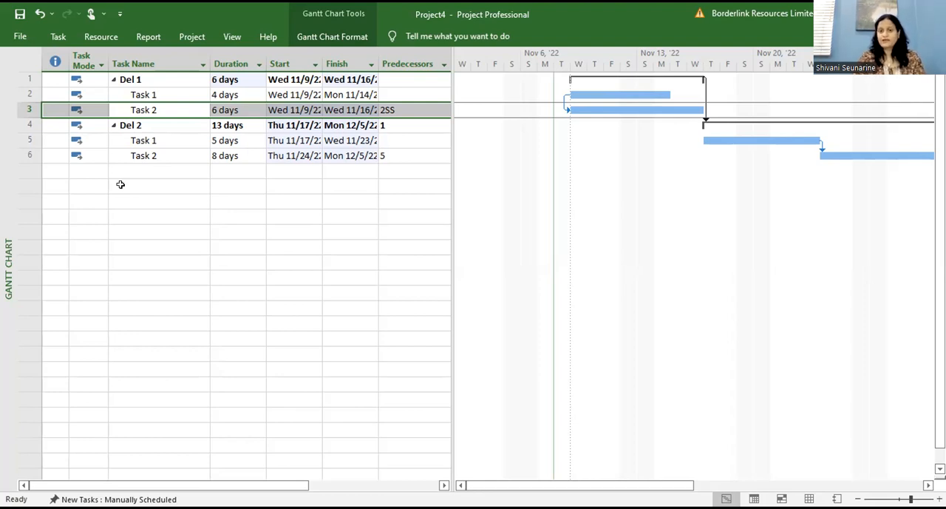
# Step: Set the predecessor link of Del 1's Task 2 back to Finish-to-Start (FS)
pyautogui.doubleClick(160, 113)
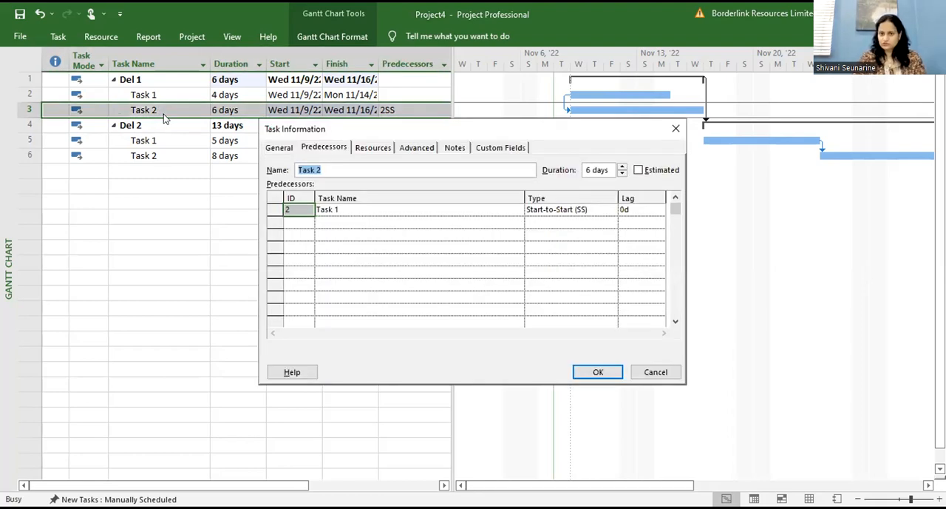
pyautogui.click(319, 148)
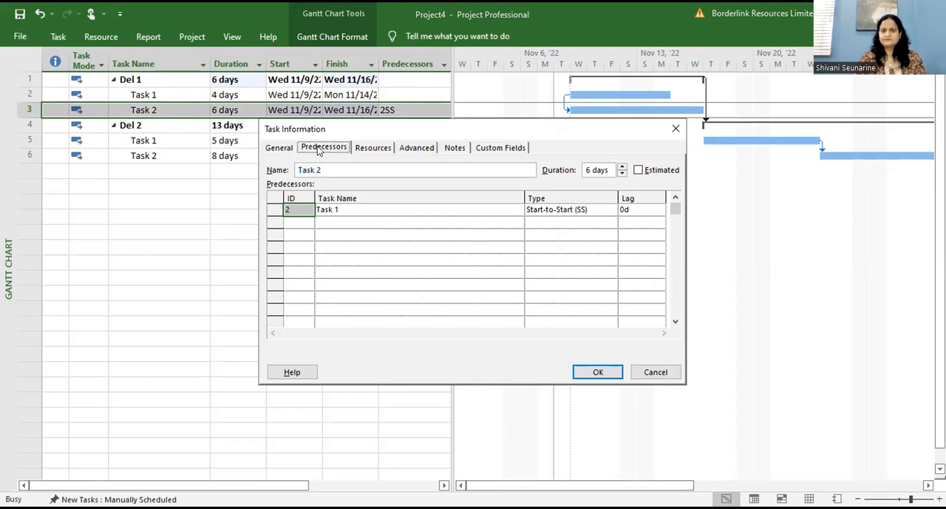
pyautogui.click(575, 210)
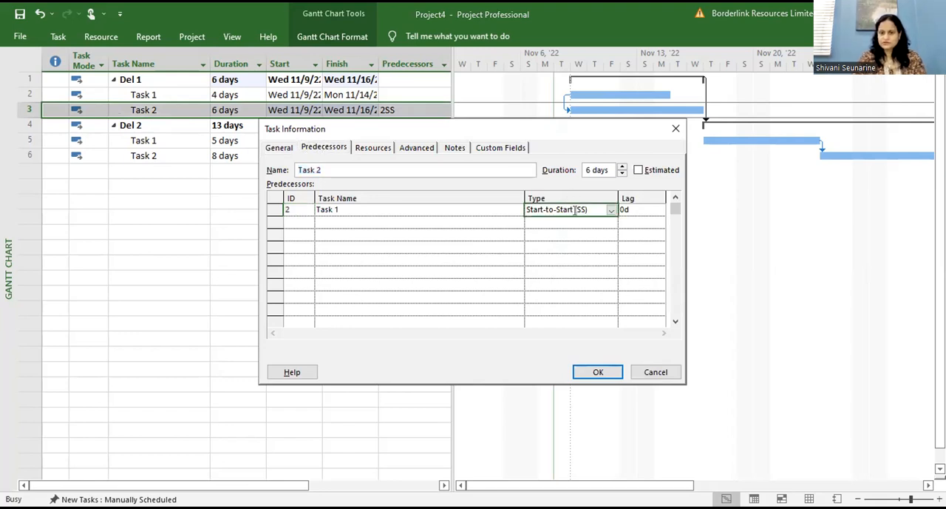
pyautogui.click(612, 211)
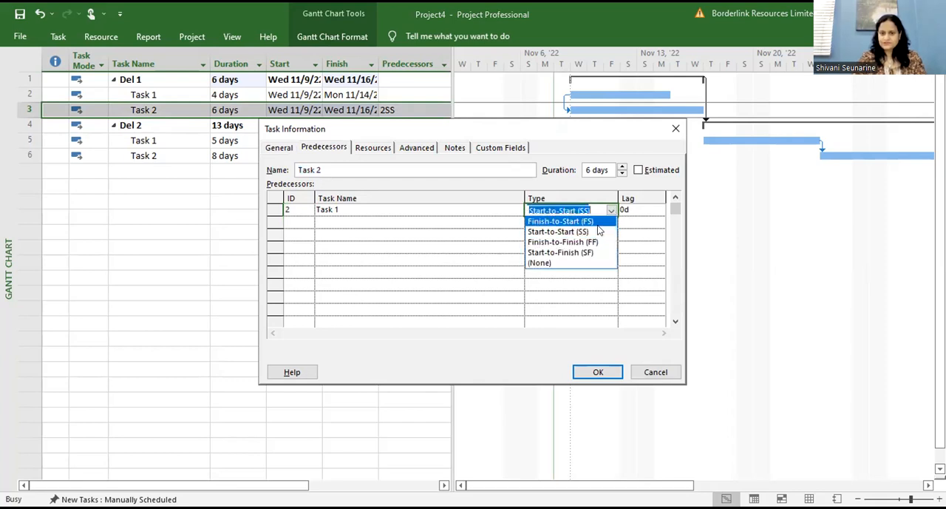
pyautogui.click(599, 222)
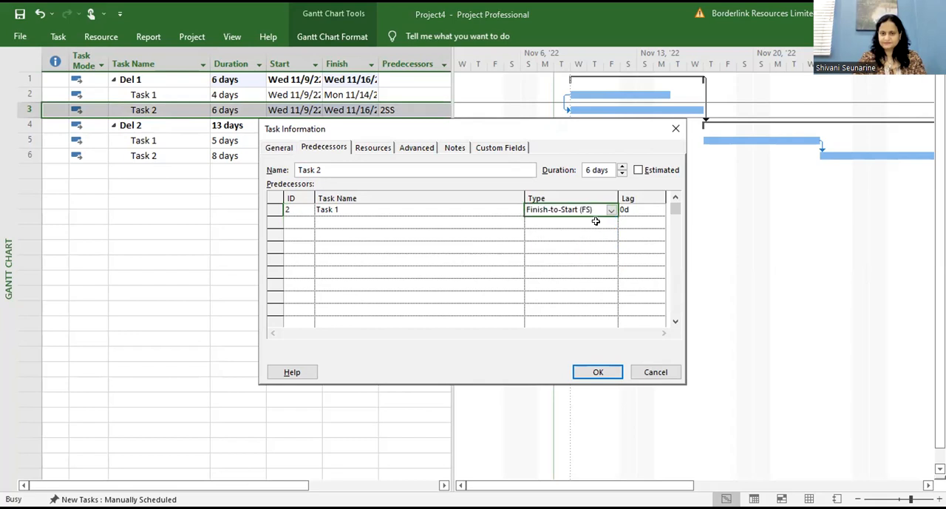
pyautogui.moveTo(526, 122); pyautogui.dragTo(572, 6)
pyautogui.click(643, 258)
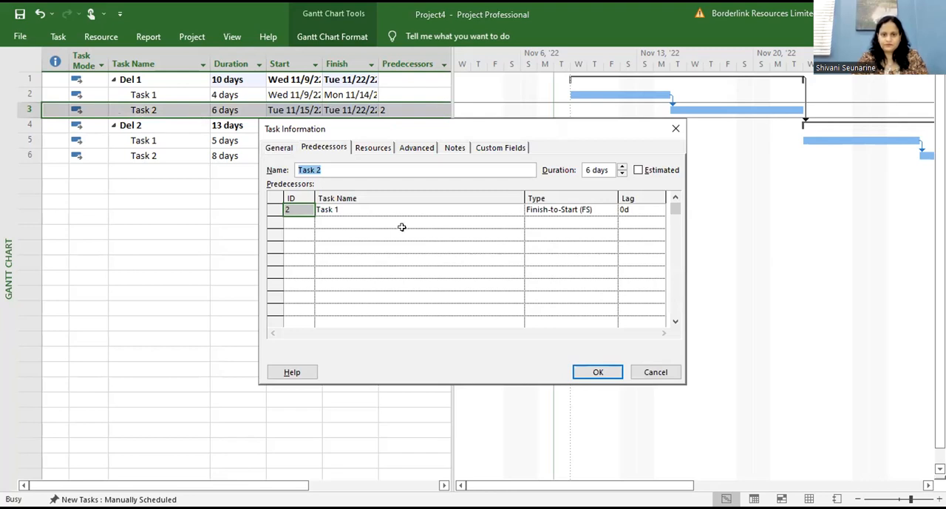
# Step: Add a lag of 5 days to the link between Del 1's Task 1 and Task 2
pyautogui.click(579, 210)
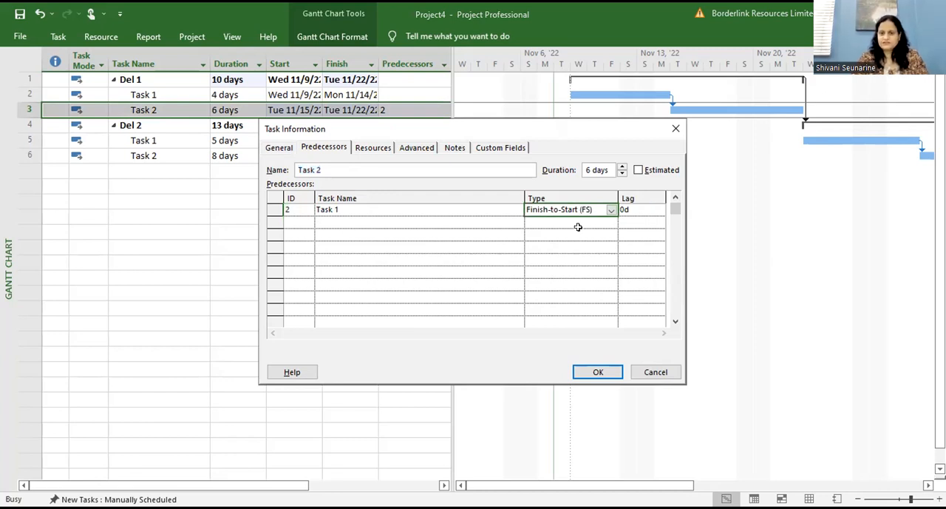
pyautogui.click(648, 210)
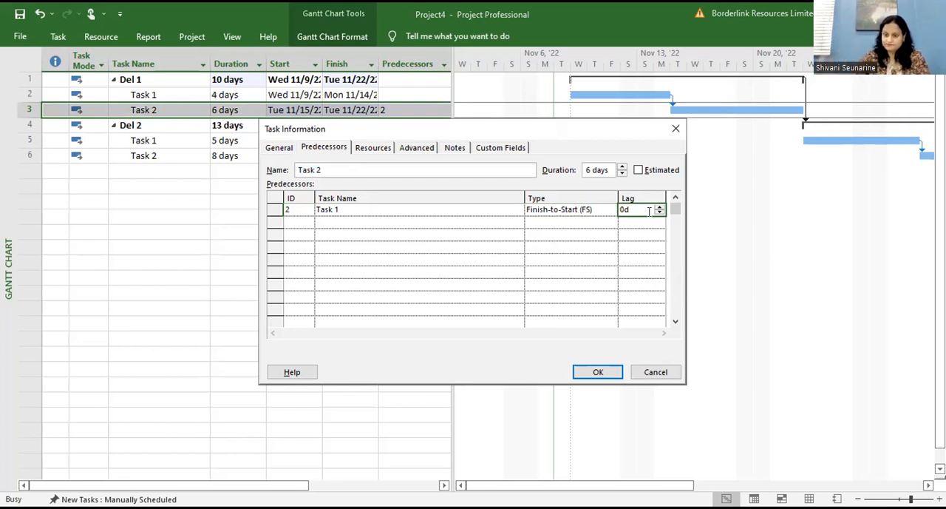
pyautogui.write('5')
pyautogui.click(636, 249)
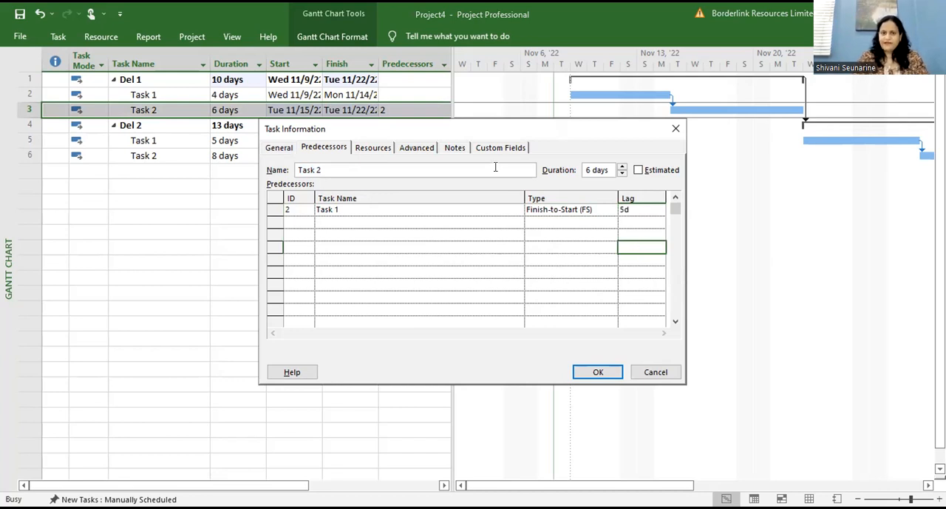
pyautogui.moveTo(490, 129); pyautogui.dragTo(613, 16)
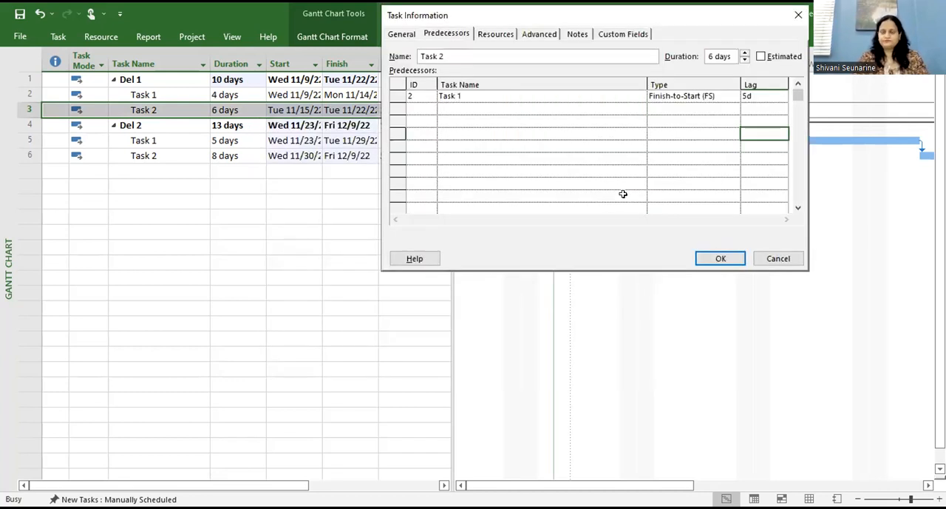
pyautogui.click(721, 260)
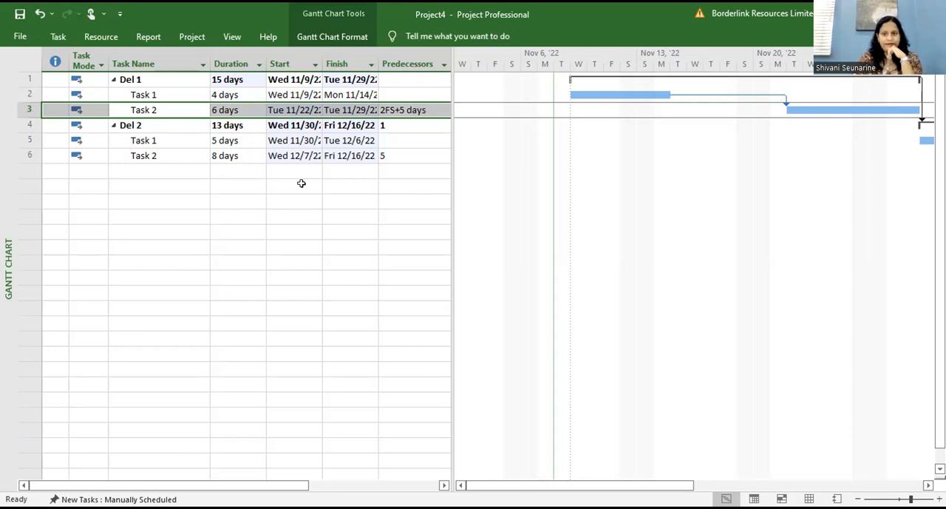
# Step: Give the link between Del 1's Task 1 and Task 2 a lead by setting its lag to -3d
pyautogui.doubleClick(168, 112)
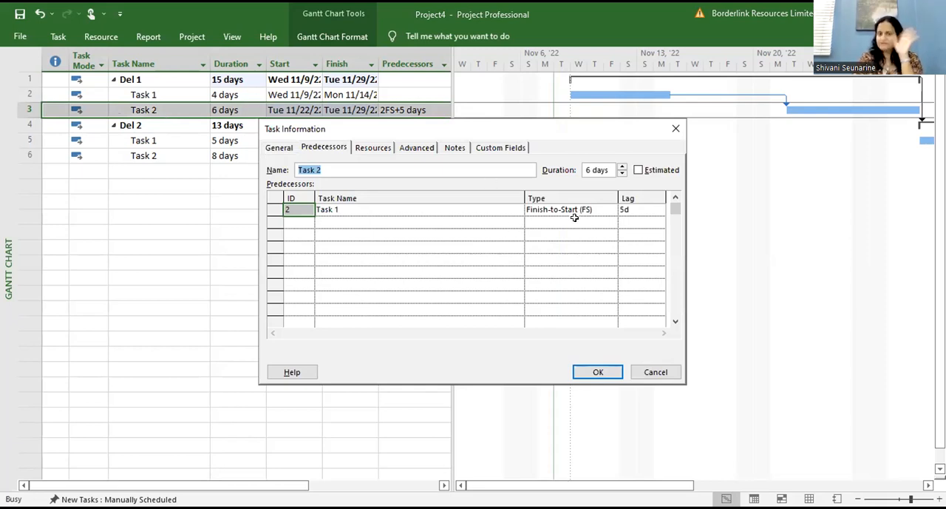
pyautogui.click(641, 209)
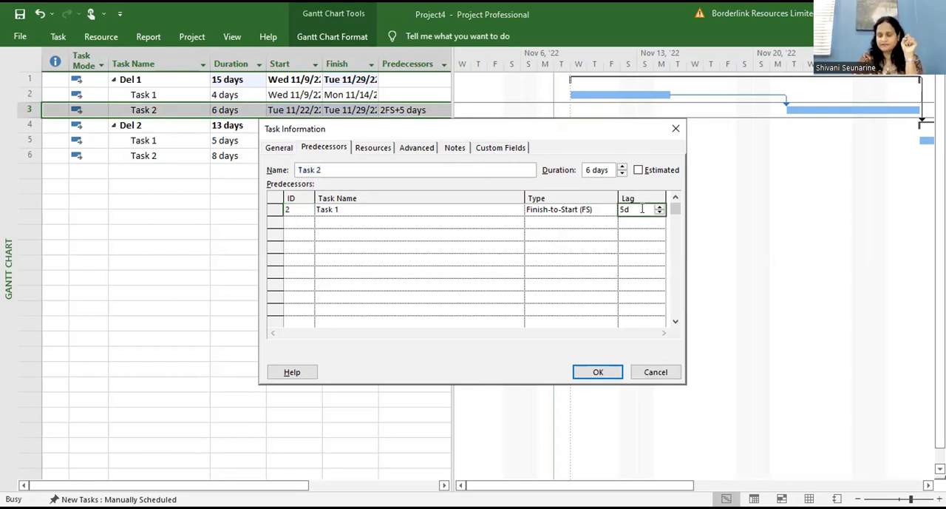
pyautogui.write('-')
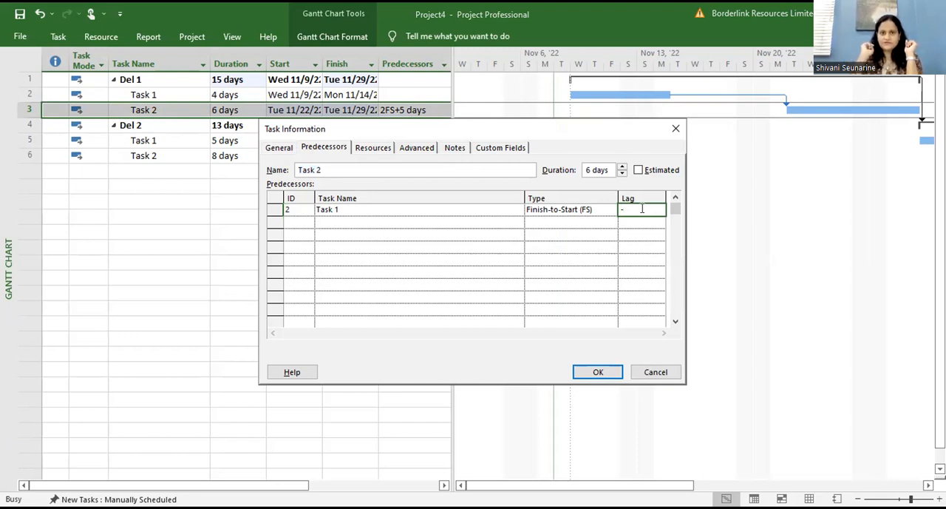
pyautogui.write('3')
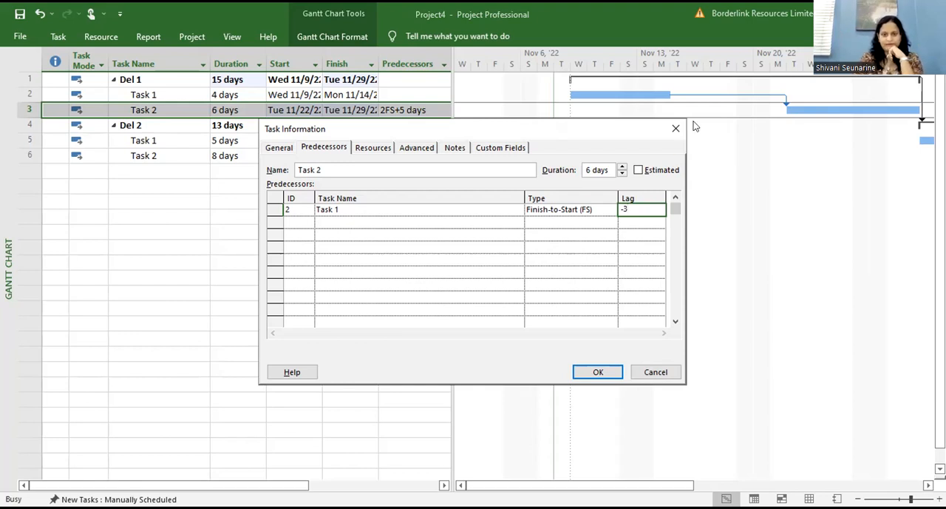
pyautogui.write('d')
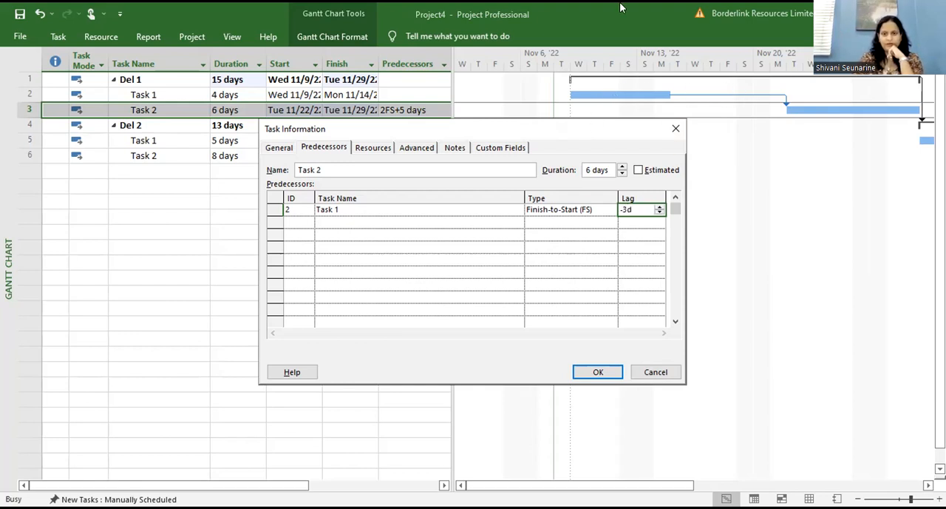
pyautogui.moveTo(593, 124); pyautogui.dragTo(621, 8)
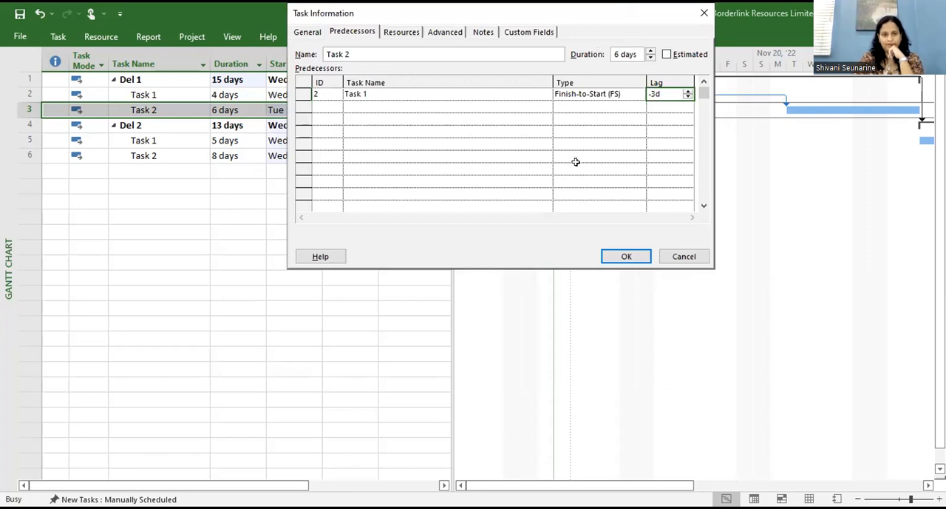
pyautogui.click(616, 256)
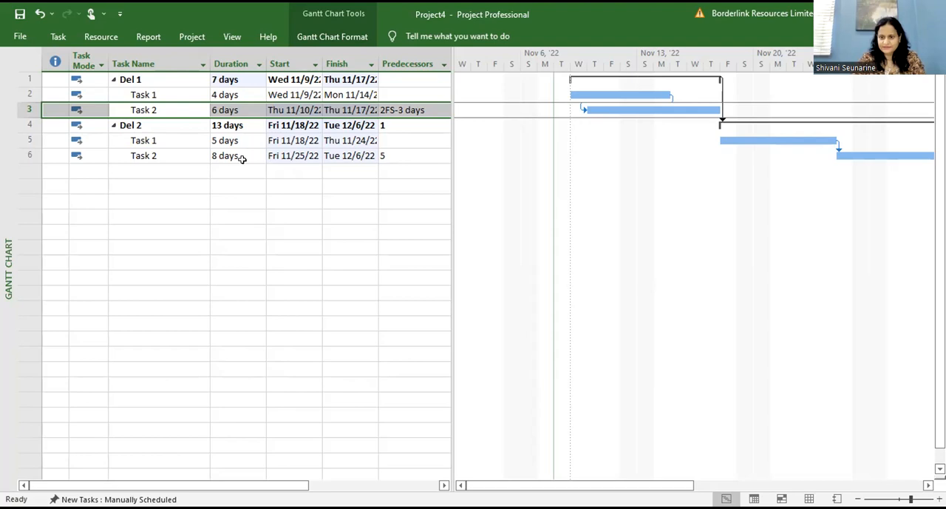
# Step: Examine the predecessor and available link types for Task 2 under Del 2, leaving its link unchanged
pyautogui.click(148, 161)
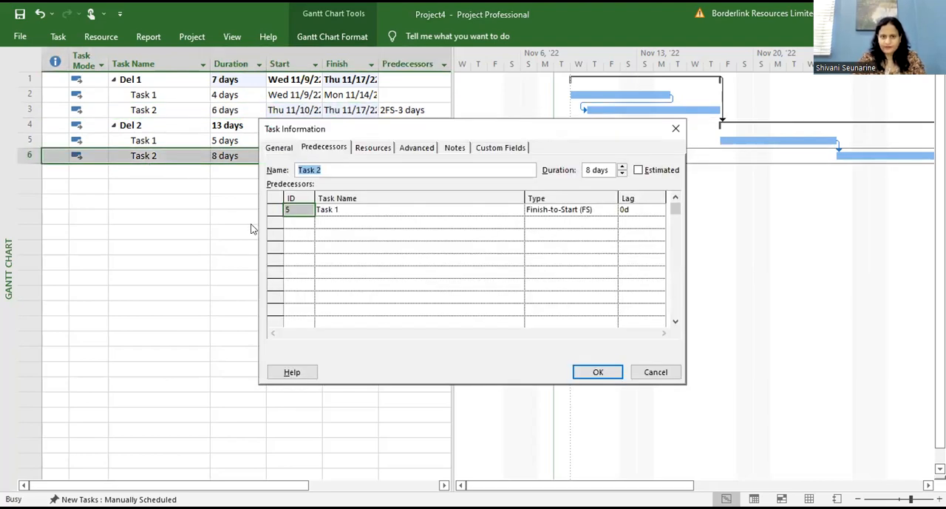
pyautogui.click(329, 146)
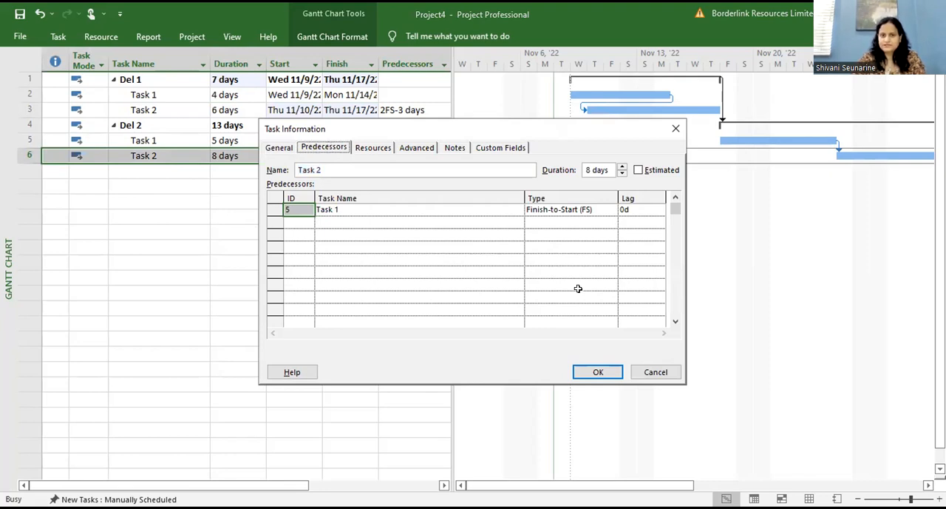
pyautogui.click(589, 209)
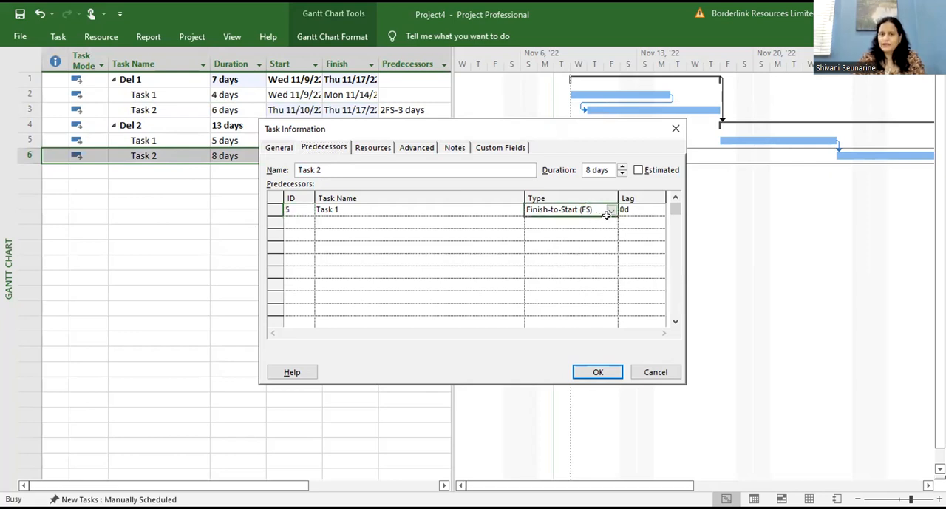
pyautogui.click(609, 211)
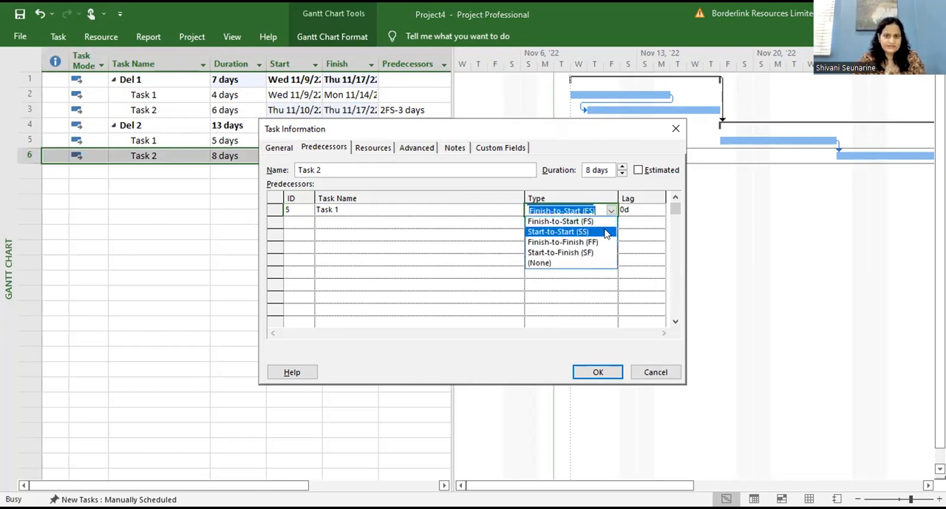
pyautogui.click(670, 230)
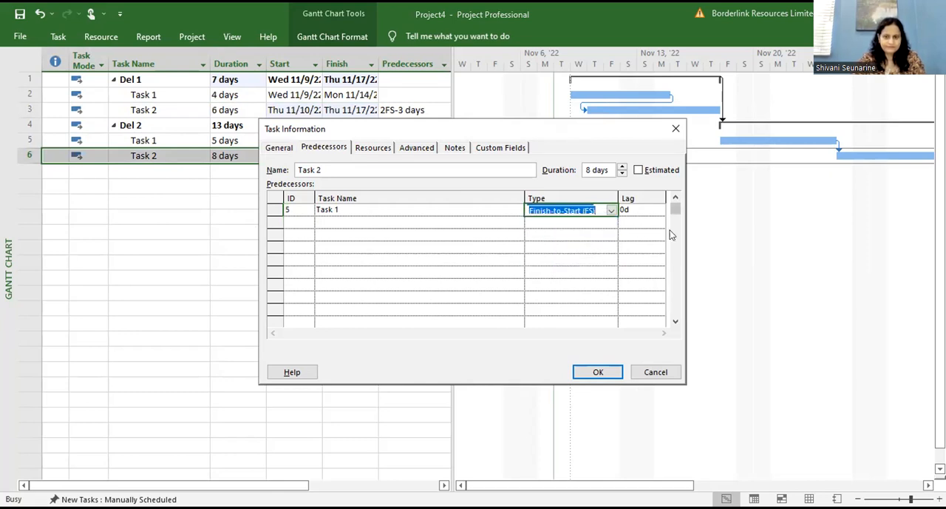
pyautogui.click(679, 136)
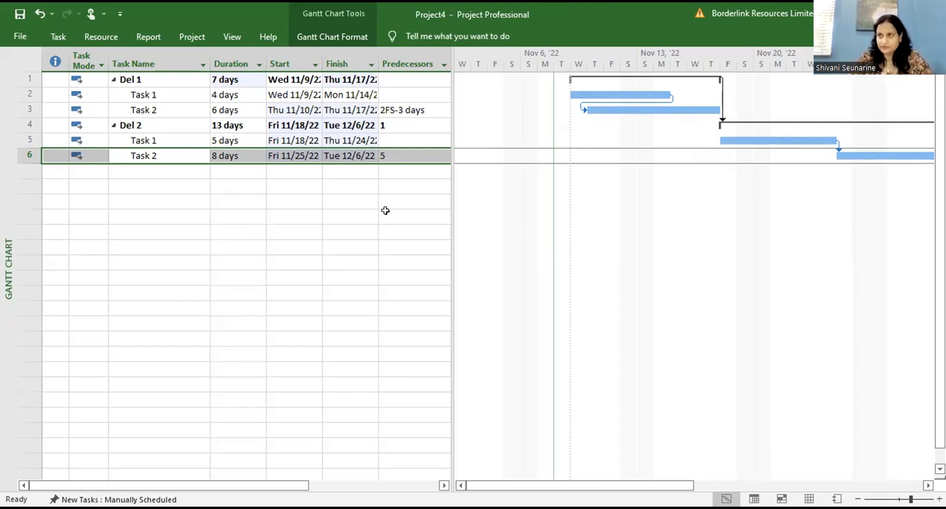
pyautogui.click(212, 152)
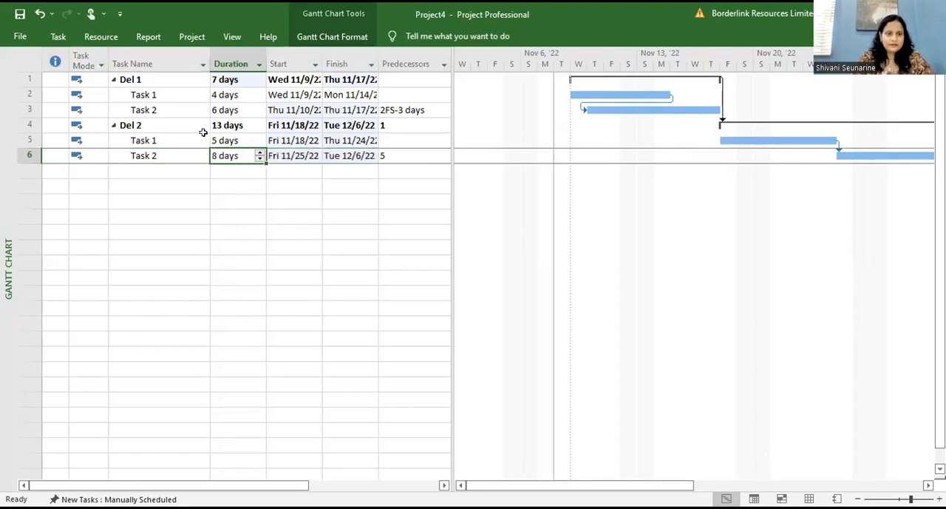
pyautogui.click(206, 133)
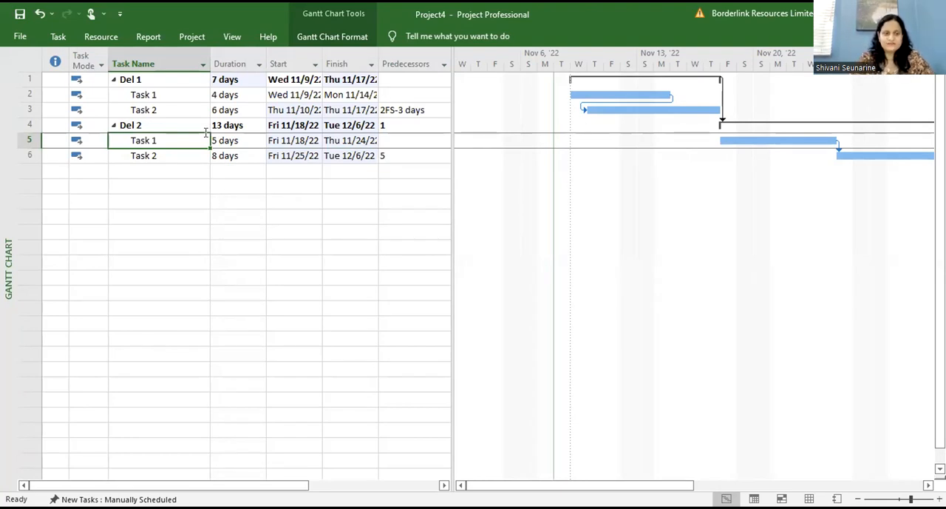
pyautogui.click(162, 87)
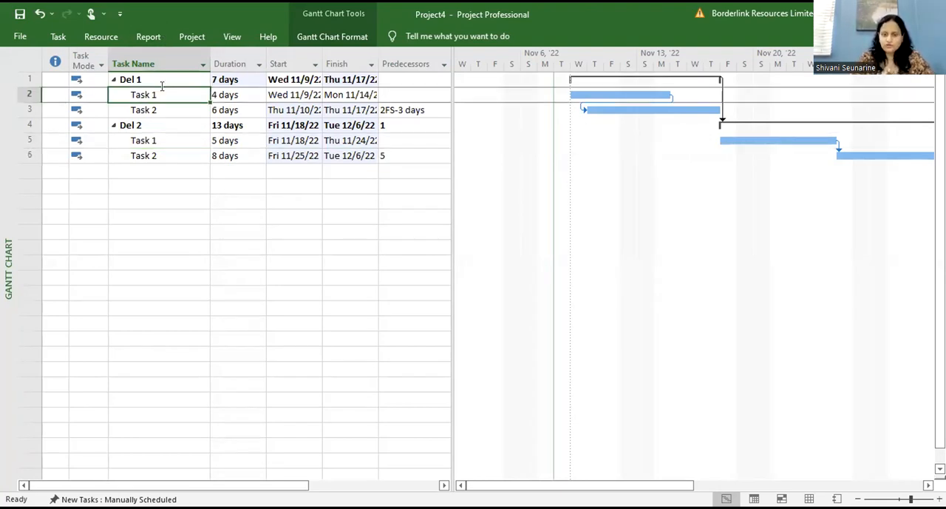
pyautogui.click(162, 85)
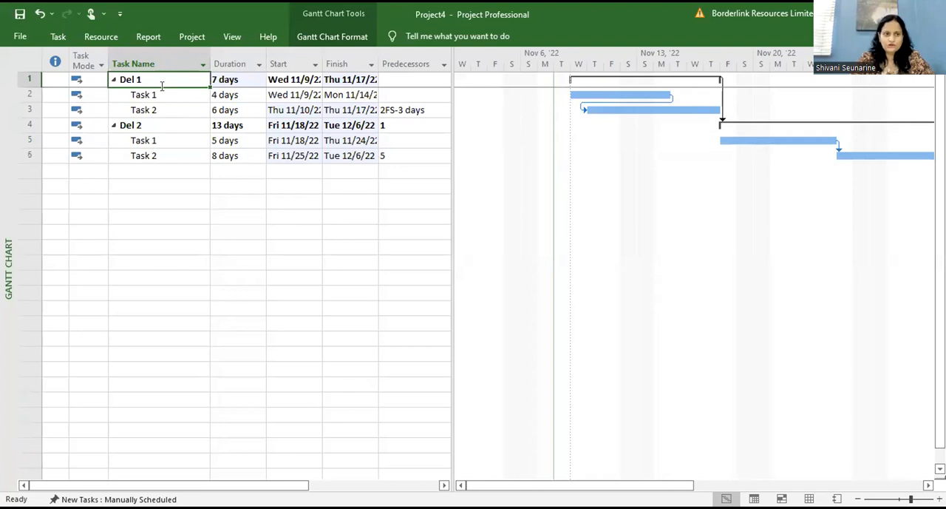
pyautogui.click(112, 41)
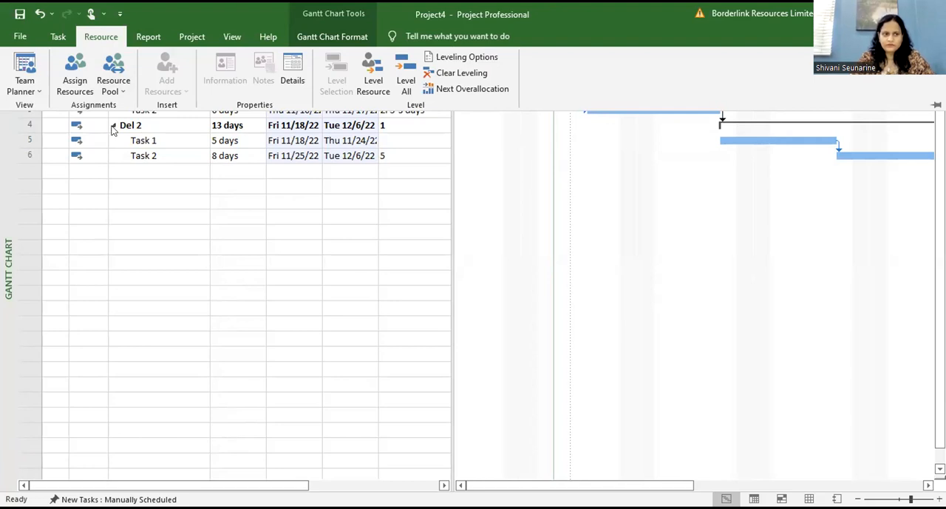
pyautogui.click(139, 204)
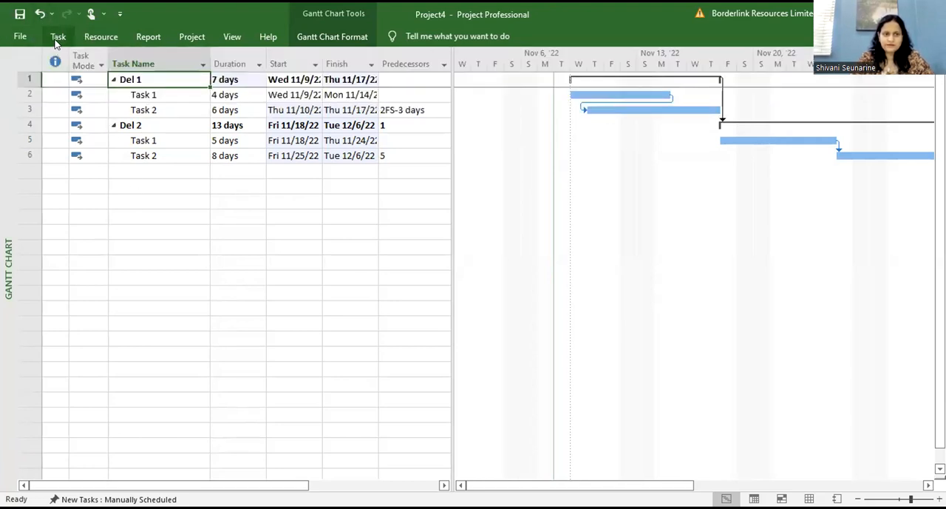
pyautogui.click(20, 37)
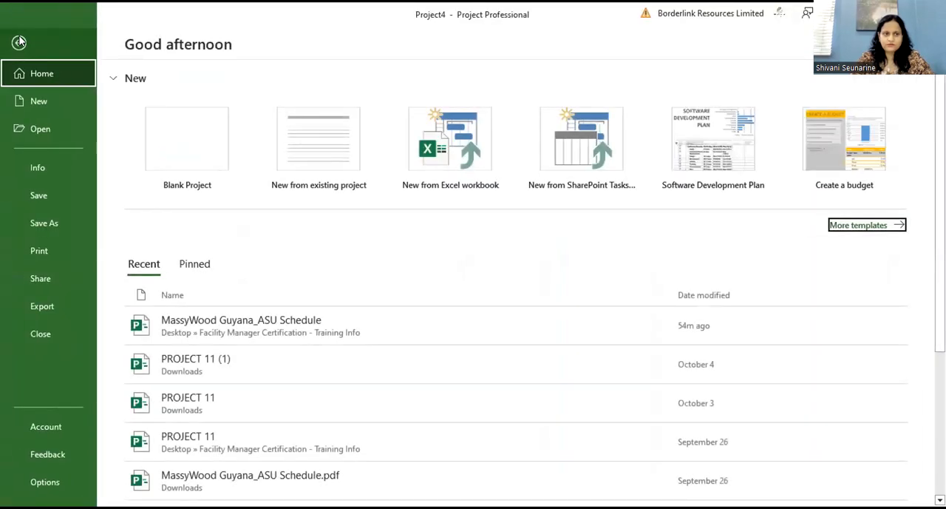
pyautogui.click(19, 42)
pyautogui.click(247, 234)
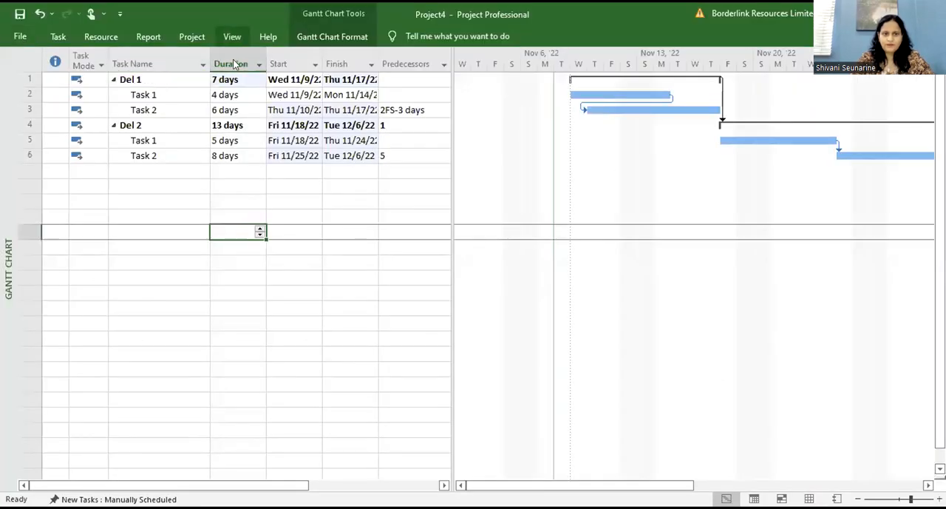
# Step: Show the Resource Sheet and add a resource in its first row, entering the person's first name
pyautogui.click(233, 37)
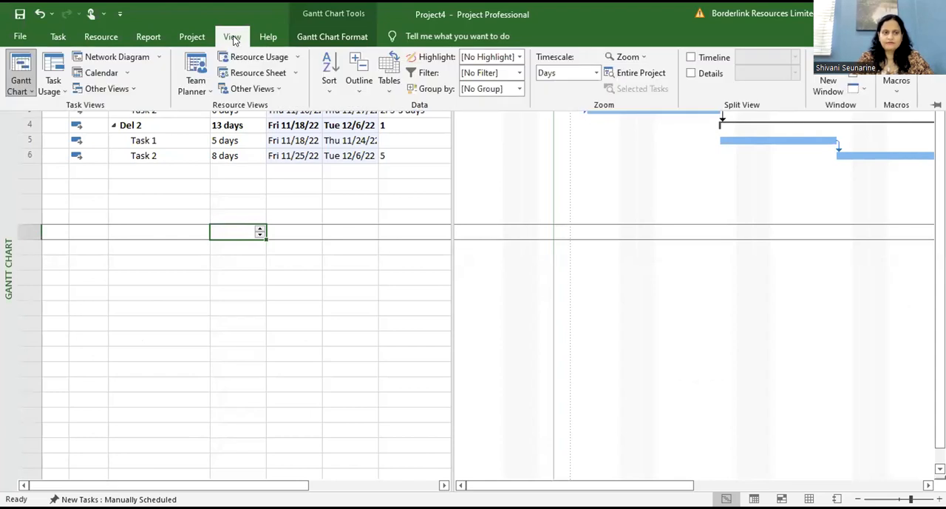
pyautogui.click(243, 73)
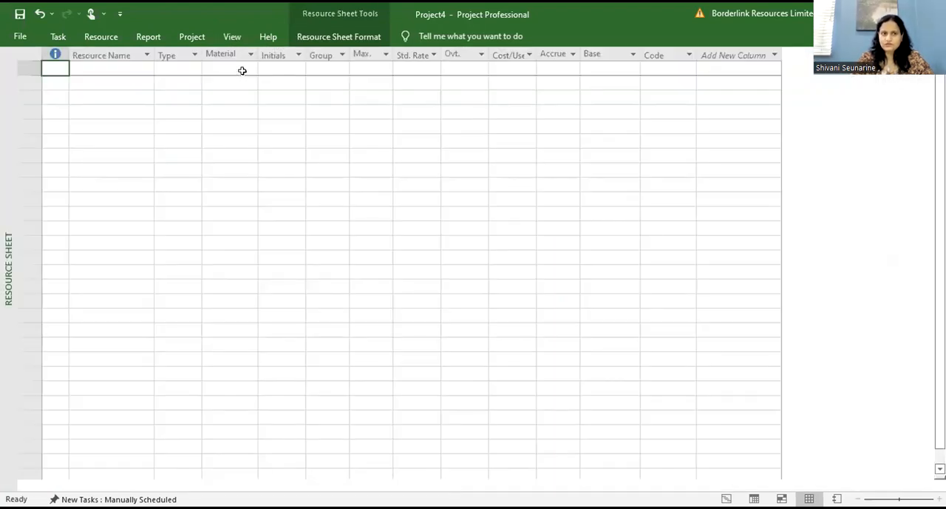
pyautogui.click(130, 68)
pyautogui.write('Shivani')
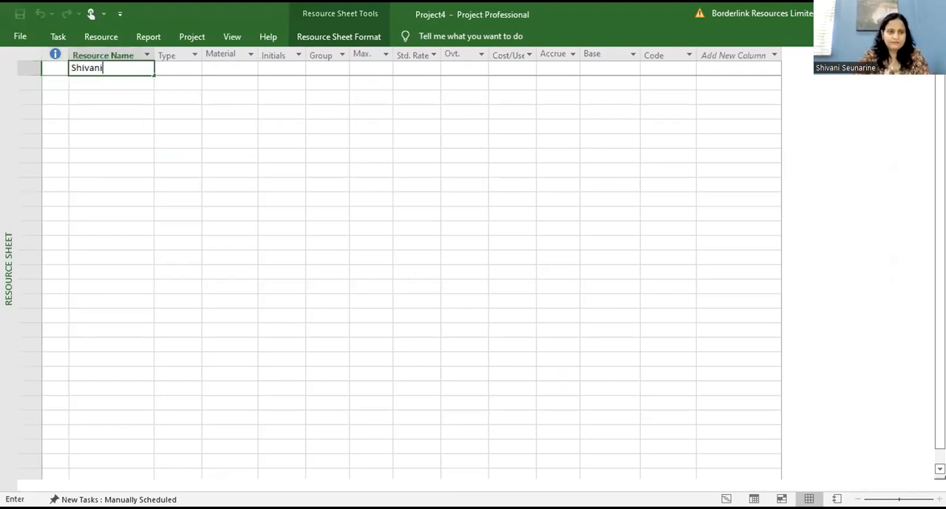
pyautogui.click(112, 156)
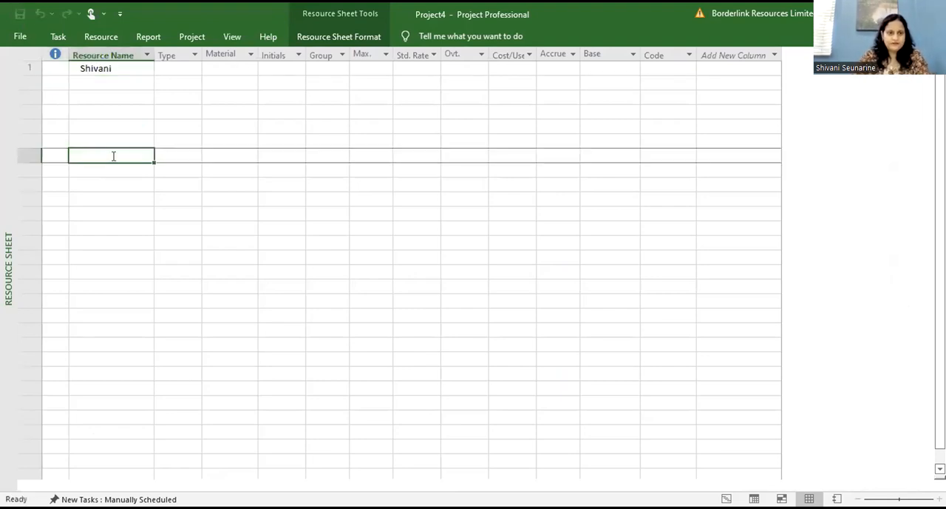
# Step: Set the type of the resource in the first row to Work
pyautogui.click(180, 77)
pyautogui.click(178, 68)
pyautogui.click(193, 71)
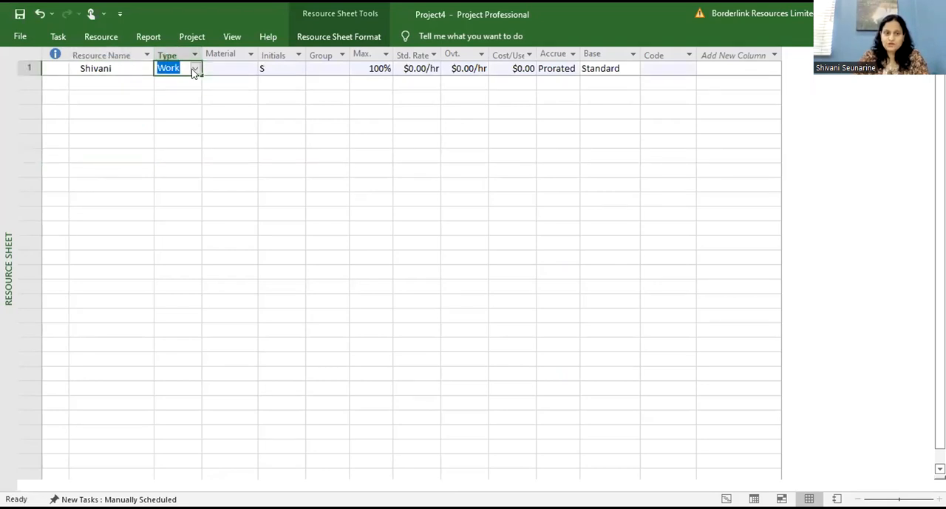
pyautogui.click(194, 69)
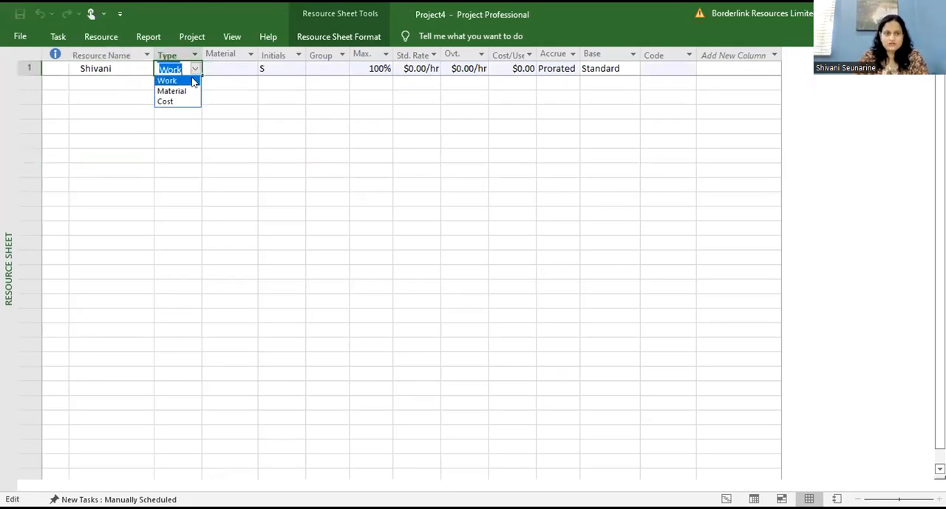
pyautogui.click(189, 80)
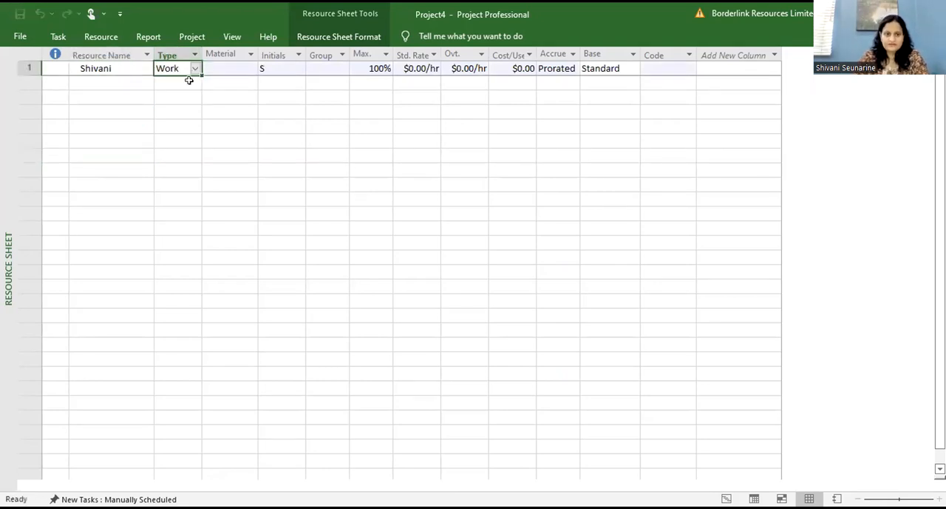
# Step: Set the work resource's standard rate to 11213 per hour
pyautogui.click(377, 70)
pyautogui.click(374, 181)
pyautogui.click(430, 68)
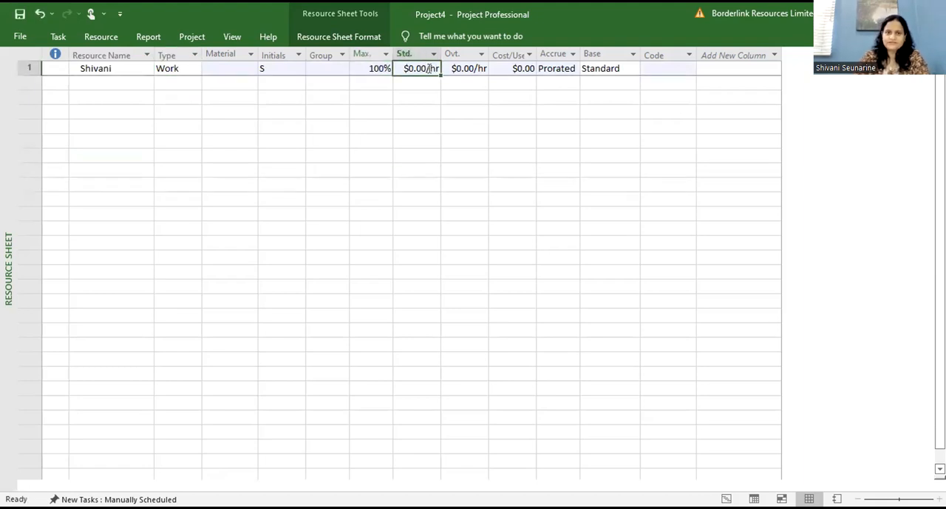
pyautogui.write('11213')
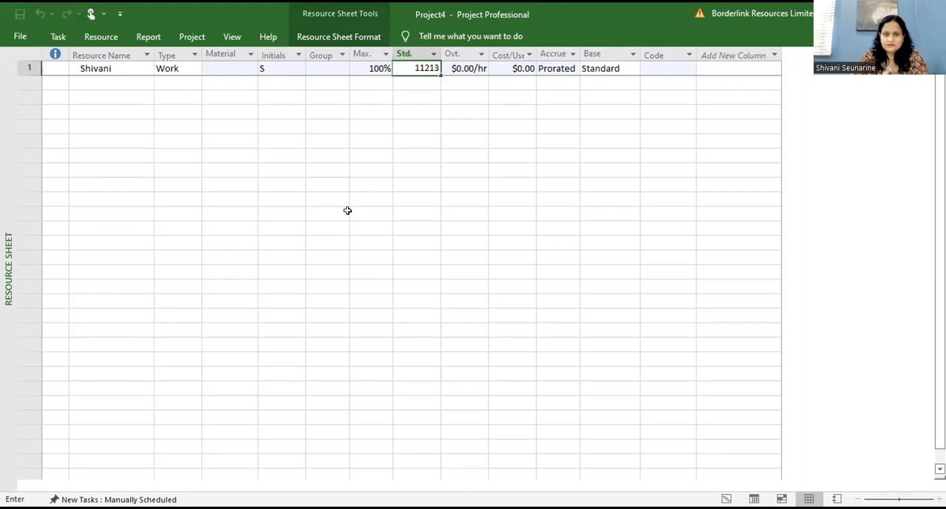
pyautogui.click(345, 213)
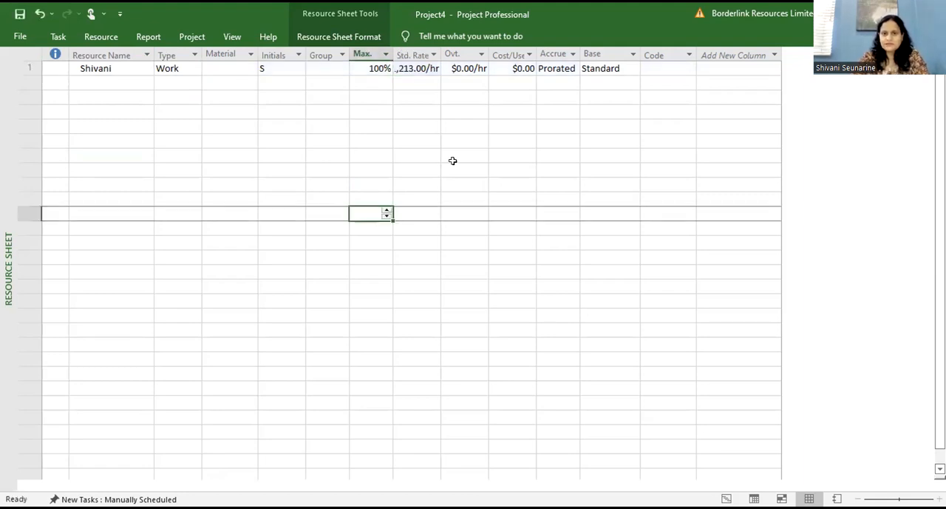
pyautogui.click(456, 68)
pyautogui.click(500, 70)
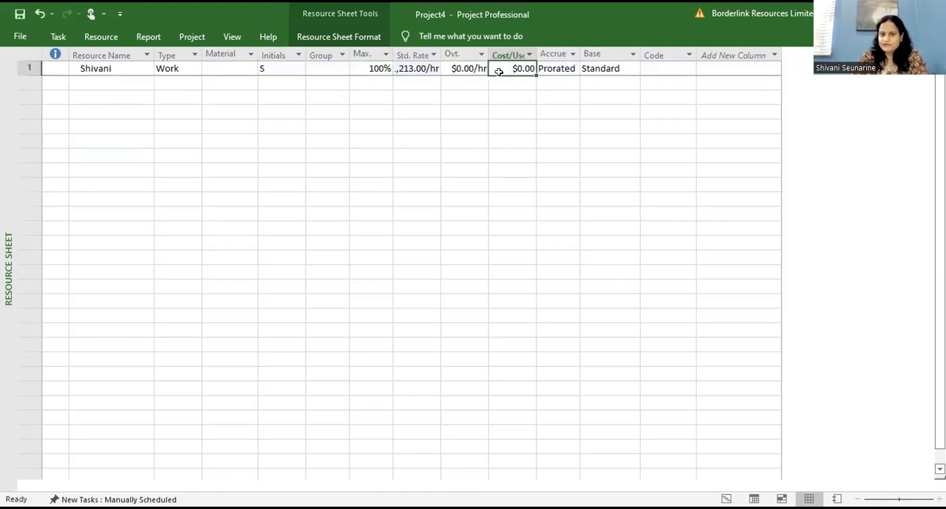
pyautogui.click(560, 69)
pyautogui.click(617, 66)
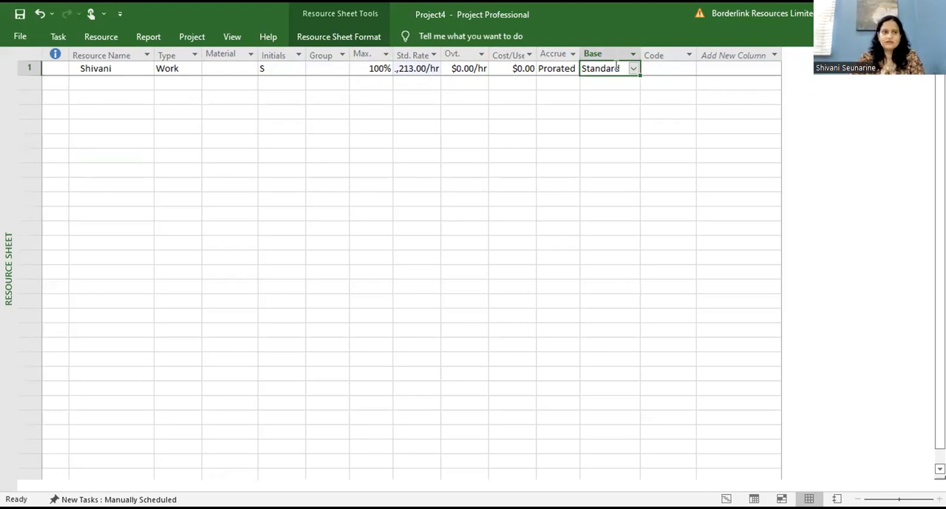
# Step: Return to the Gantt Chart and assign the work resource to Task 1 under Del 1 at 100% units
pyautogui.click(58, 37)
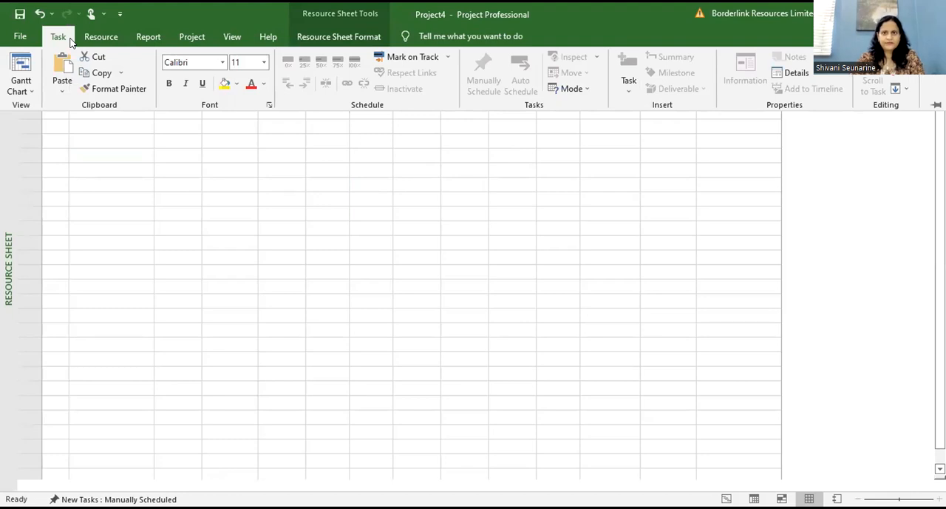
pyautogui.click(17, 66)
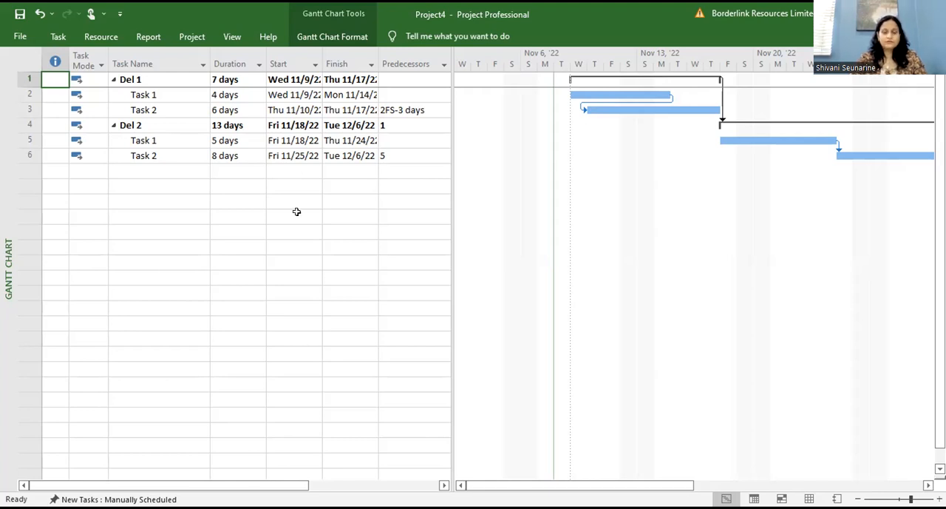
pyautogui.click(139, 94)
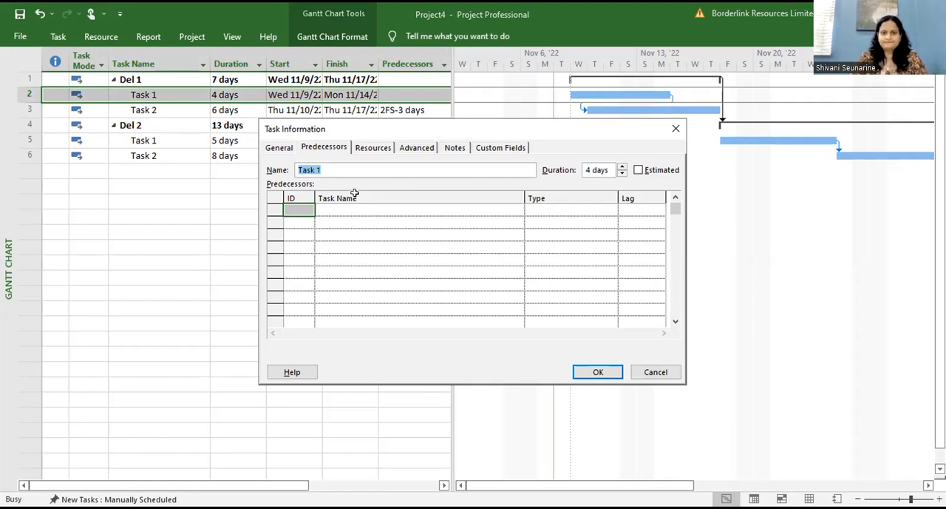
pyautogui.click(363, 151)
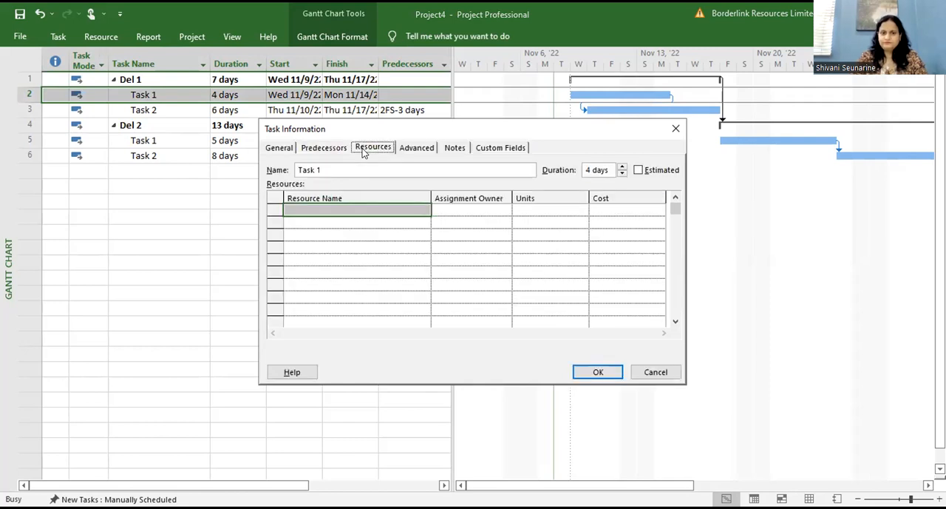
pyautogui.click(374, 209)
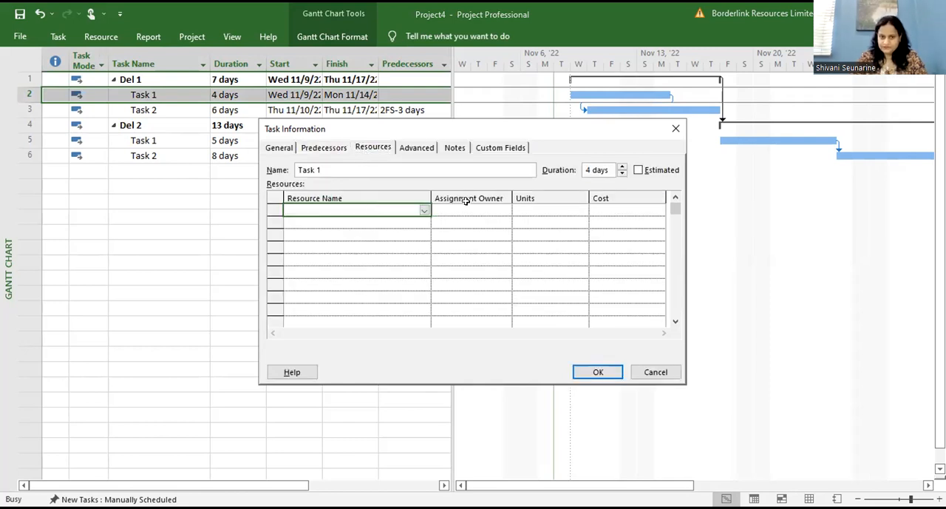
pyautogui.click(423, 211)
pyautogui.click(421, 218)
pyautogui.click(529, 284)
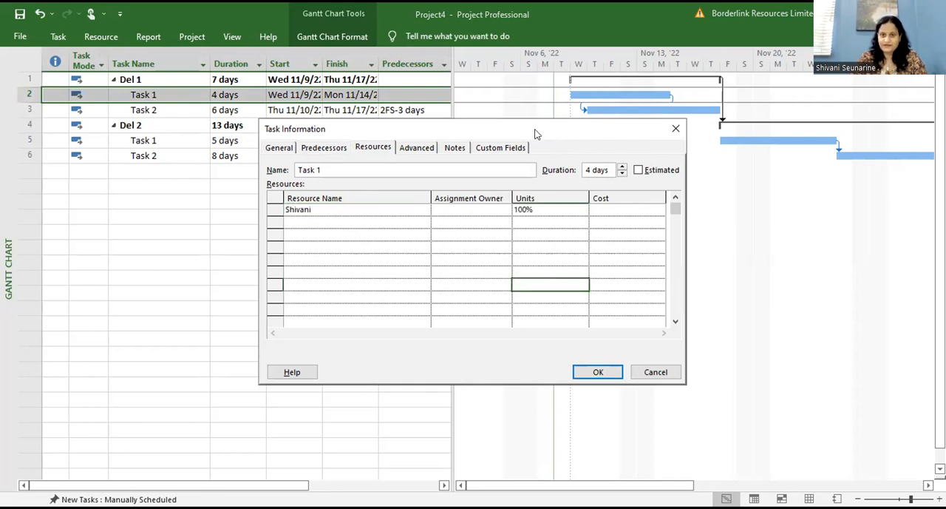
pyautogui.moveTo(537, 132); pyautogui.dragTo(688, 16)
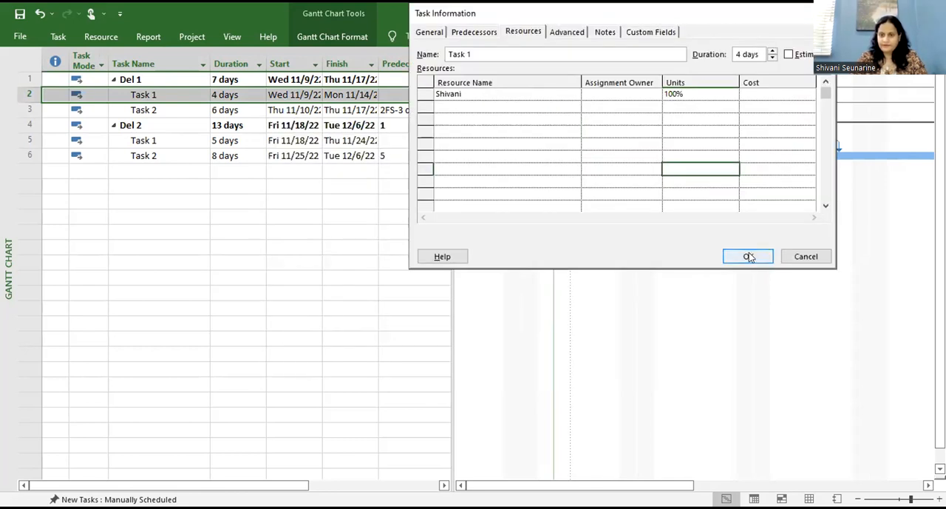
pyautogui.click(749, 256)
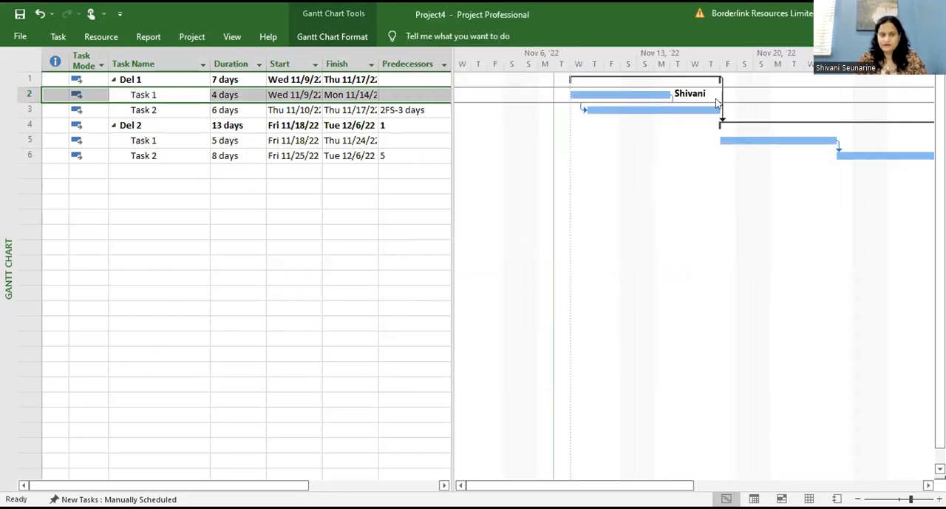
# Step: Assign the same work resource to Task 2 under Del 1 at 100% units
pyautogui.click(176, 109)
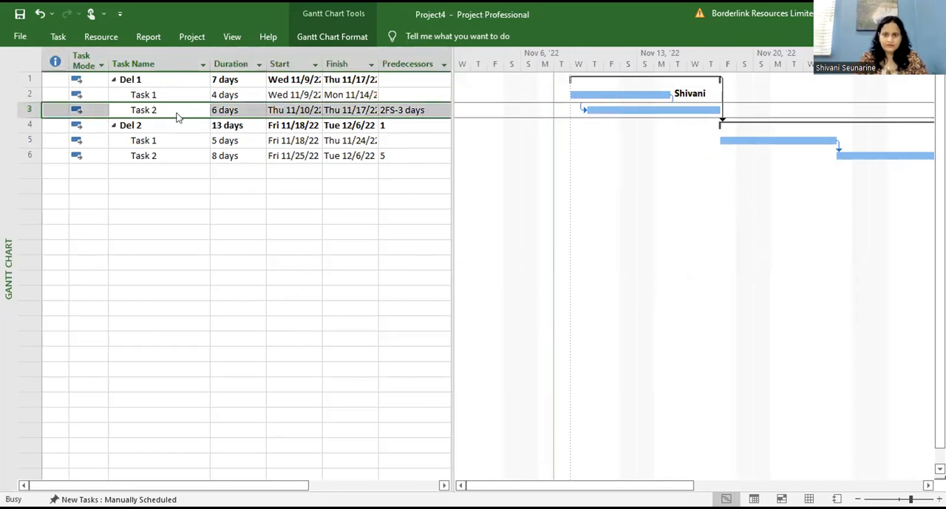
pyautogui.doubleClick(176, 115)
pyautogui.click(350, 209)
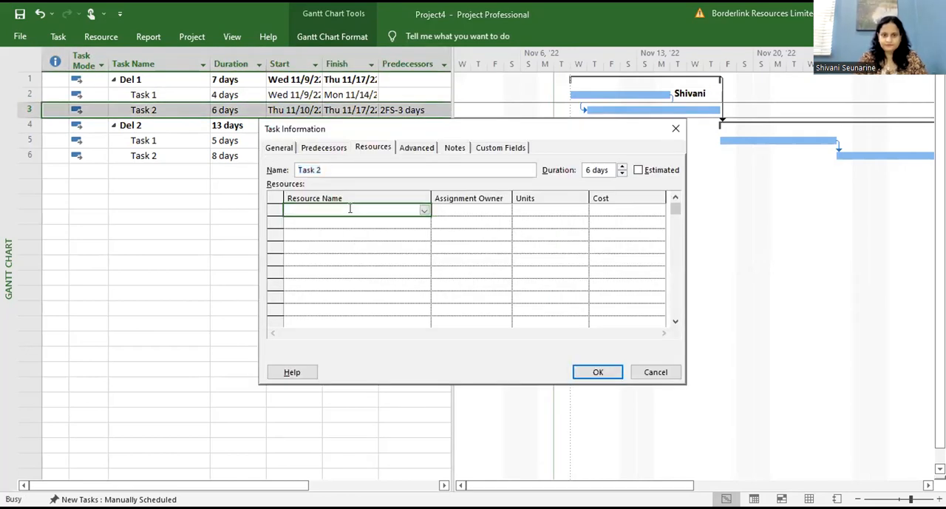
pyautogui.click(424, 210)
pyautogui.click(414, 219)
pyautogui.click(492, 243)
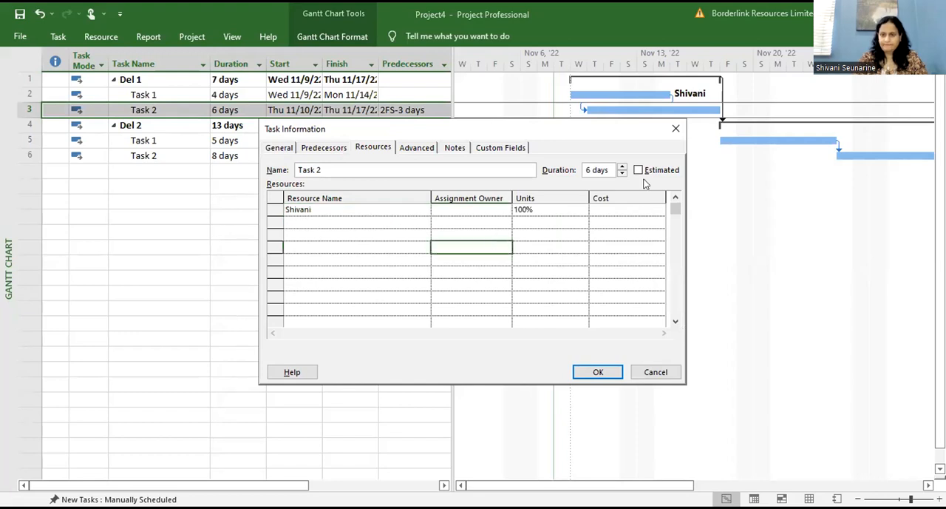
pyautogui.moveTo(600, 130); pyautogui.dragTo(703, 14)
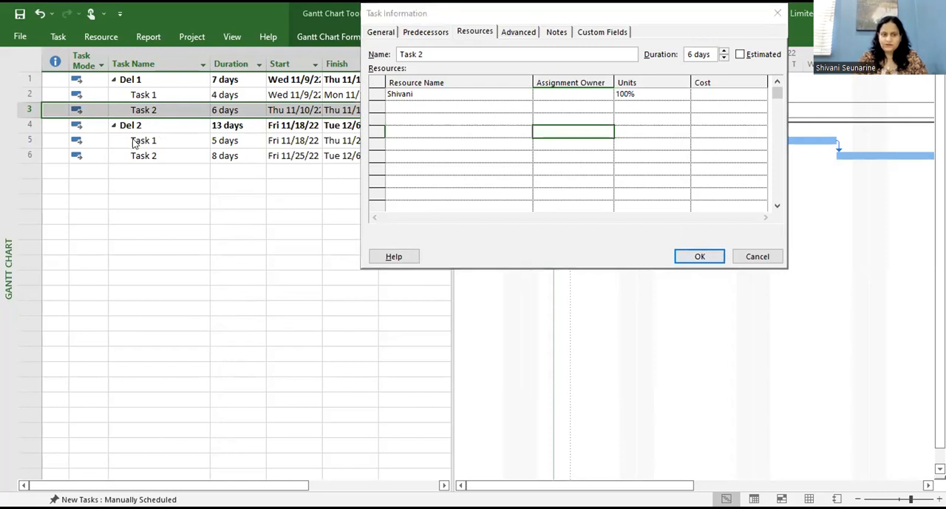
pyautogui.click(700, 255)
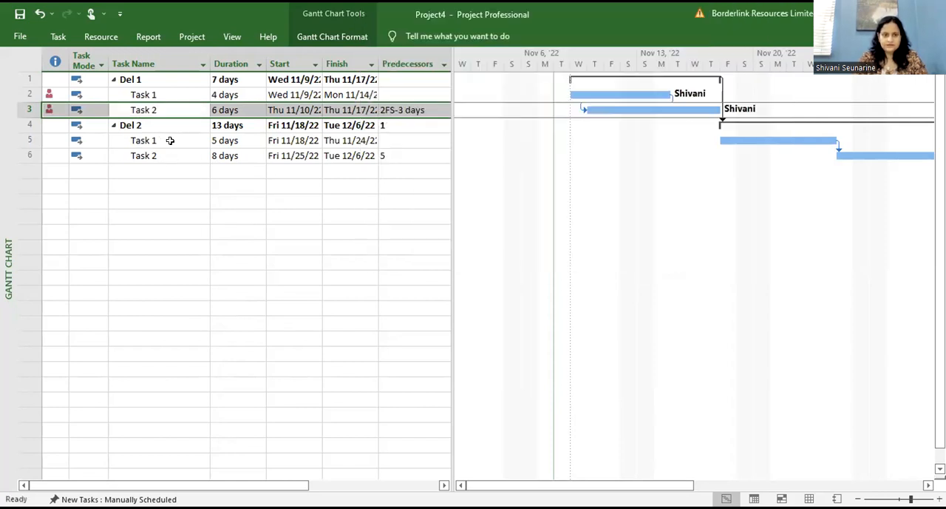
# Step: Assign the work resource to Task 1 under Del 2 at 100% units
pyautogui.click(170, 140)
pyautogui.doubleClick(172, 145)
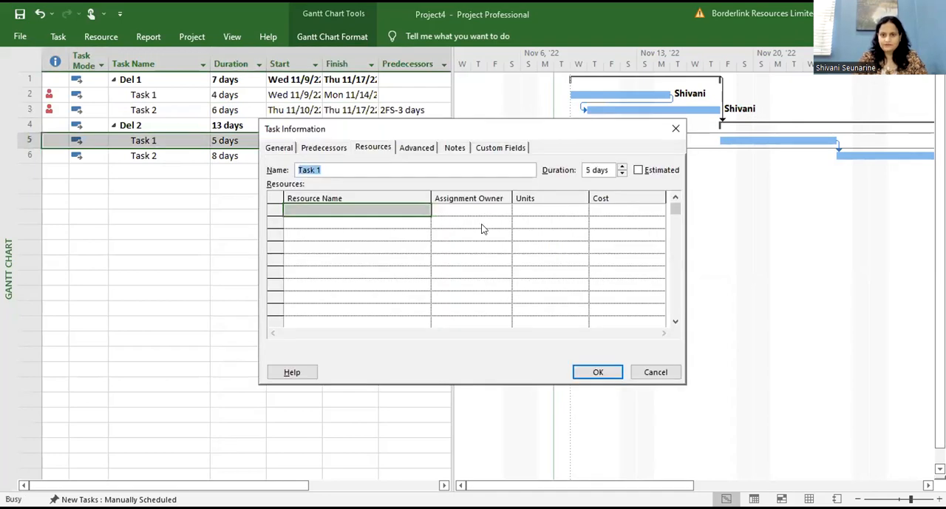
pyautogui.moveTo(502, 134); pyautogui.dragTo(644, 19)
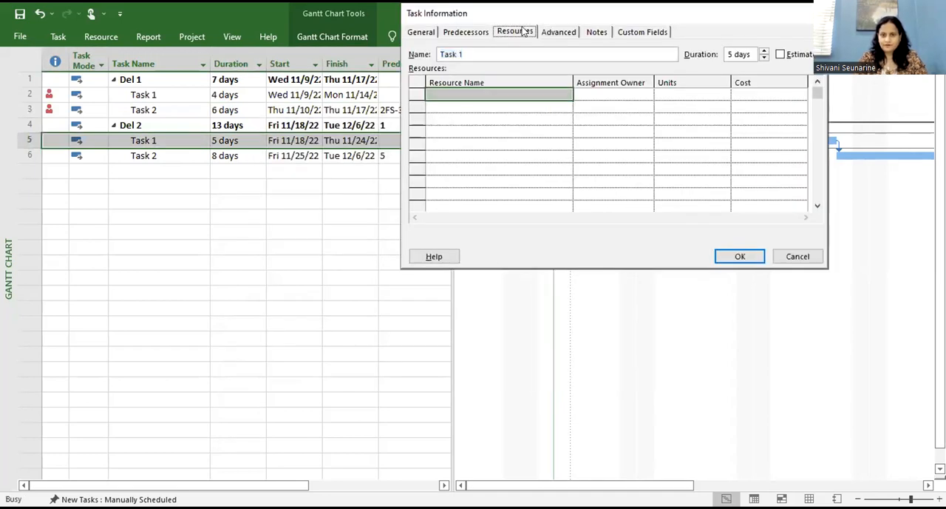
pyautogui.click(523, 96)
pyautogui.click(564, 97)
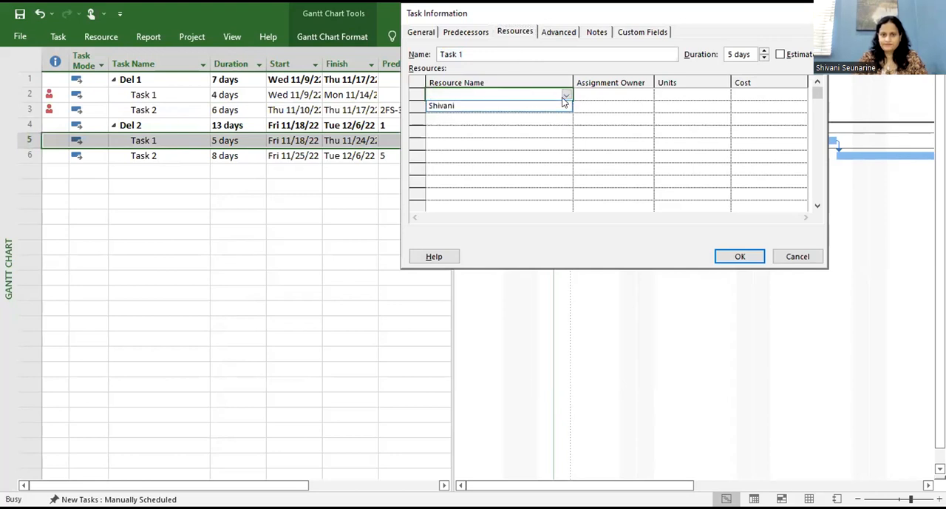
pyautogui.click(560, 102)
pyautogui.click(740, 256)
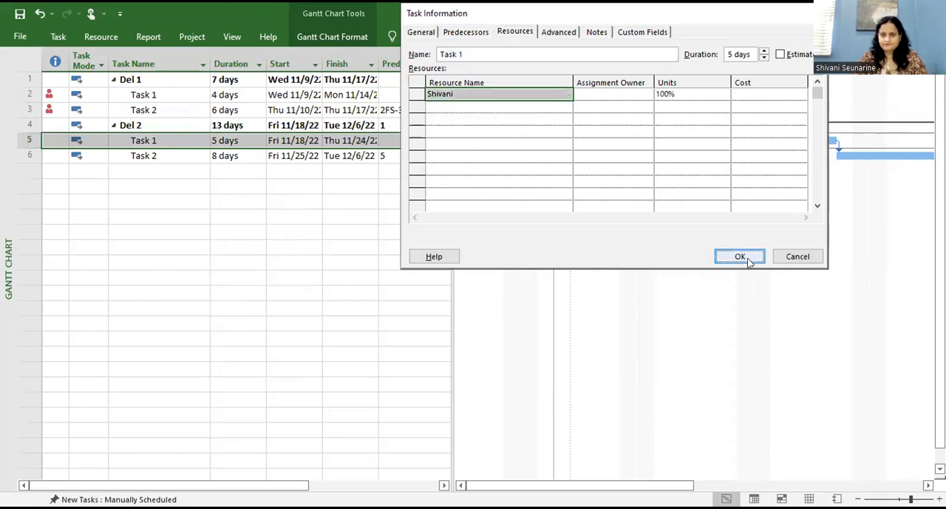
# Step: Assign the same work resource to Task 2 under Del 2 at 100% units
pyautogui.doubleClick(176, 154)
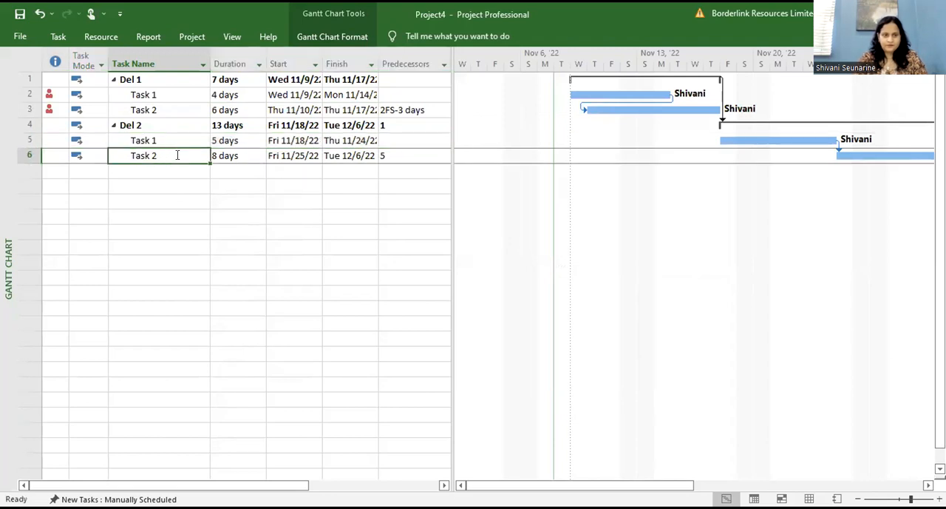
pyautogui.click(361, 210)
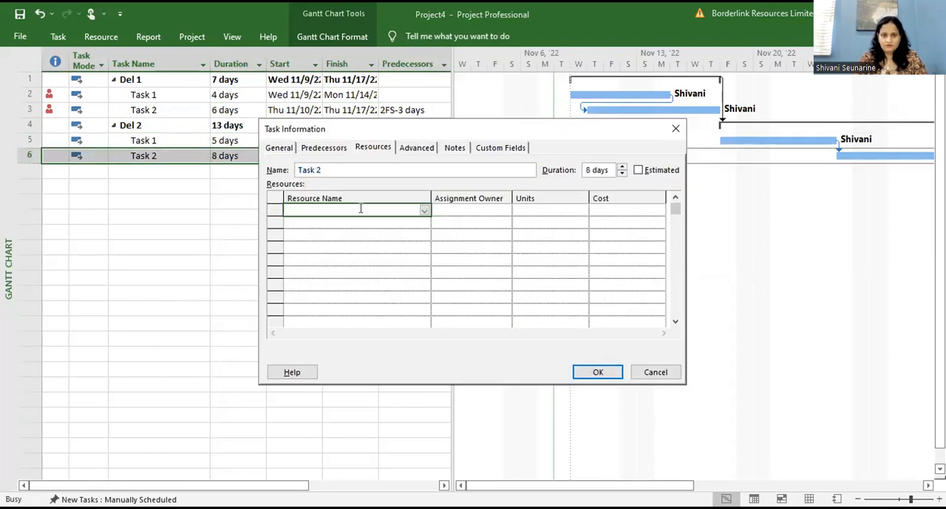
pyautogui.click(423, 211)
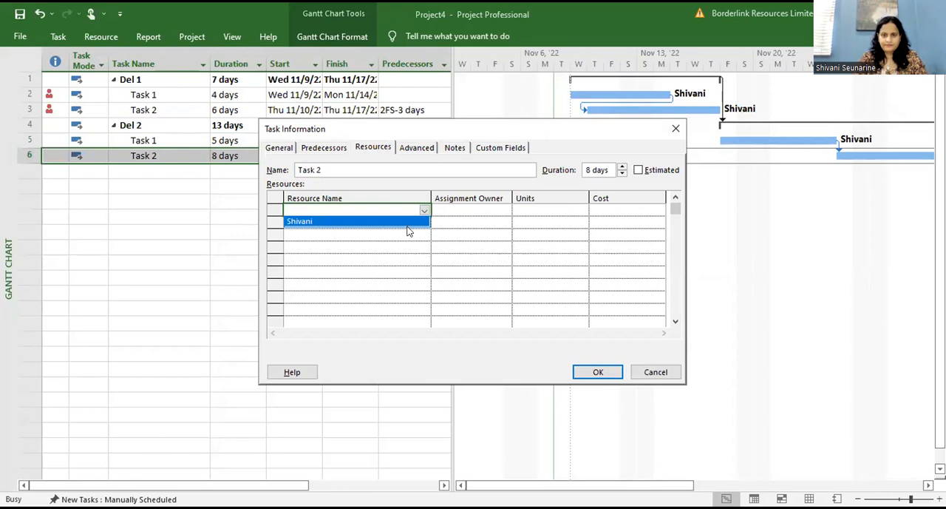
pyautogui.click(405, 220)
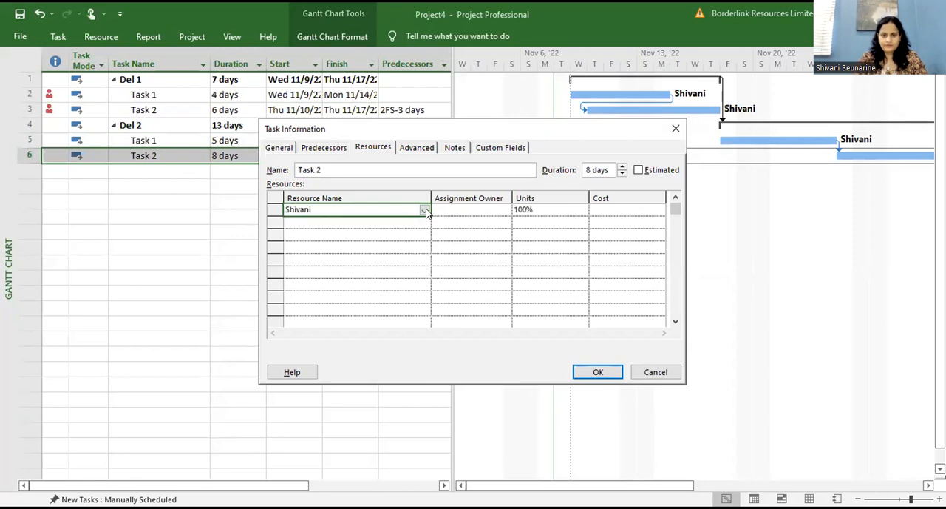
pyautogui.click(424, 211)
pyautogui.click(394, 220)
pyautogui.moveTo(602, 133); pyautogui.dragTo(638, 16)
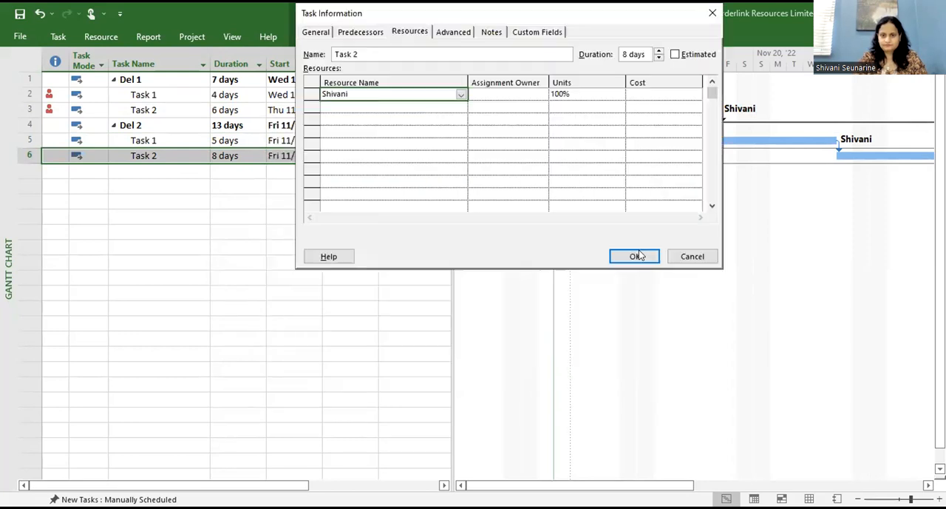
pyautogui.click(644, 262)
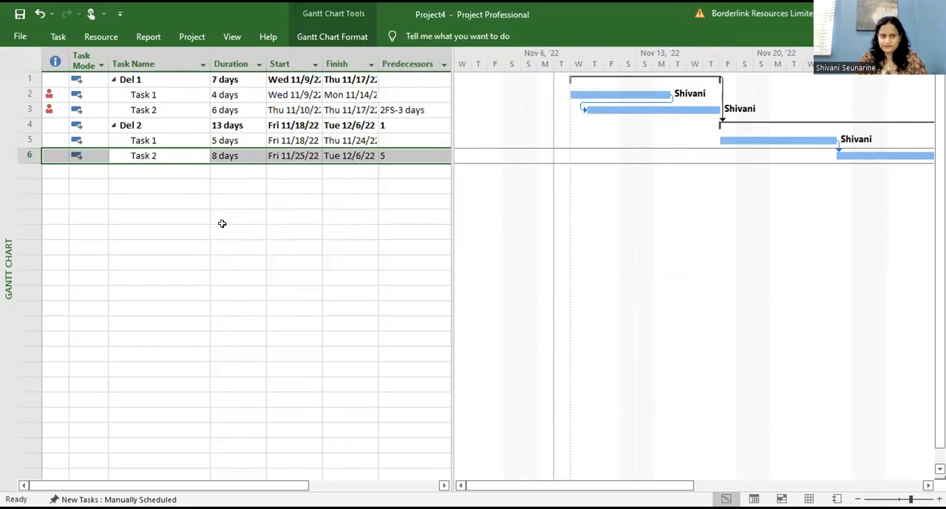
pyautogui.click(222, 224)
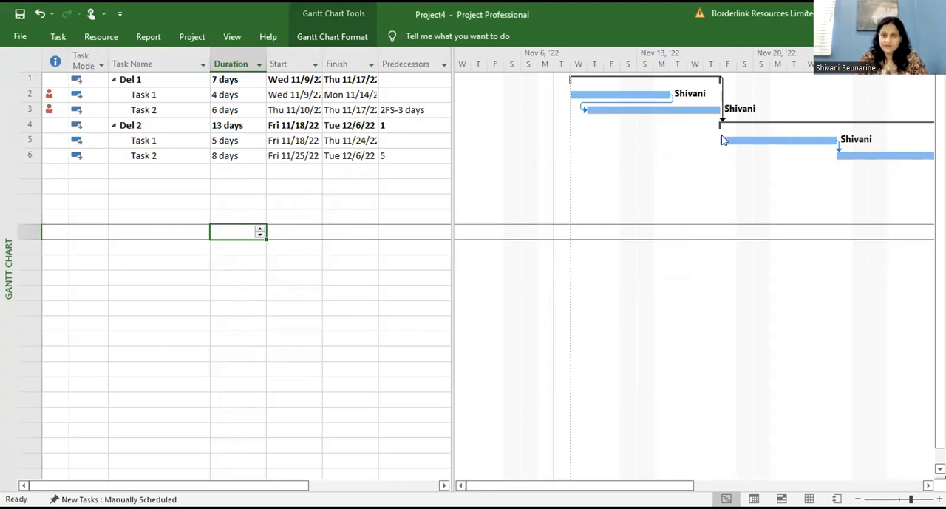
# Step: Examine the resource indicator beside Task 2 under Del 1
pyautogui.moveTo(81, 485); pyautogui.dragTo(1, 484)
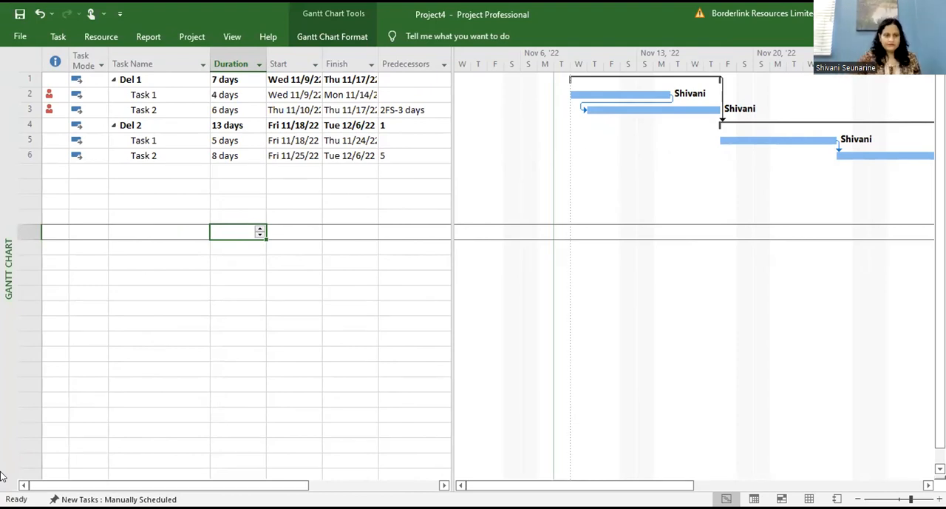
pyautogui.click(147, 388)
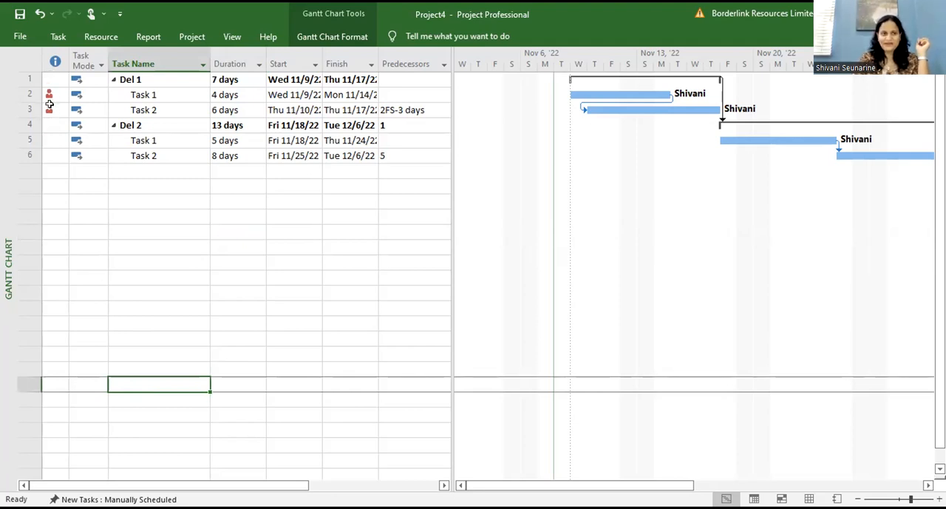
pyautogui.moveTo(49, 109)
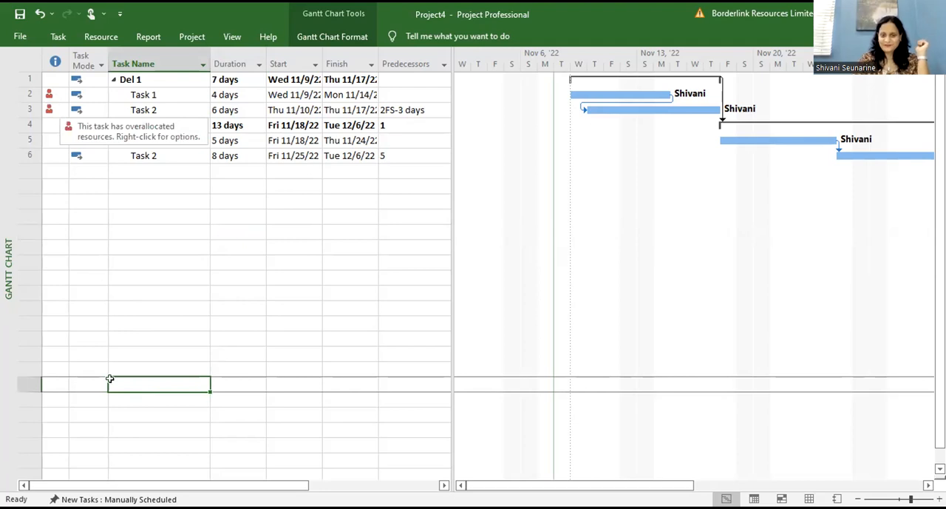